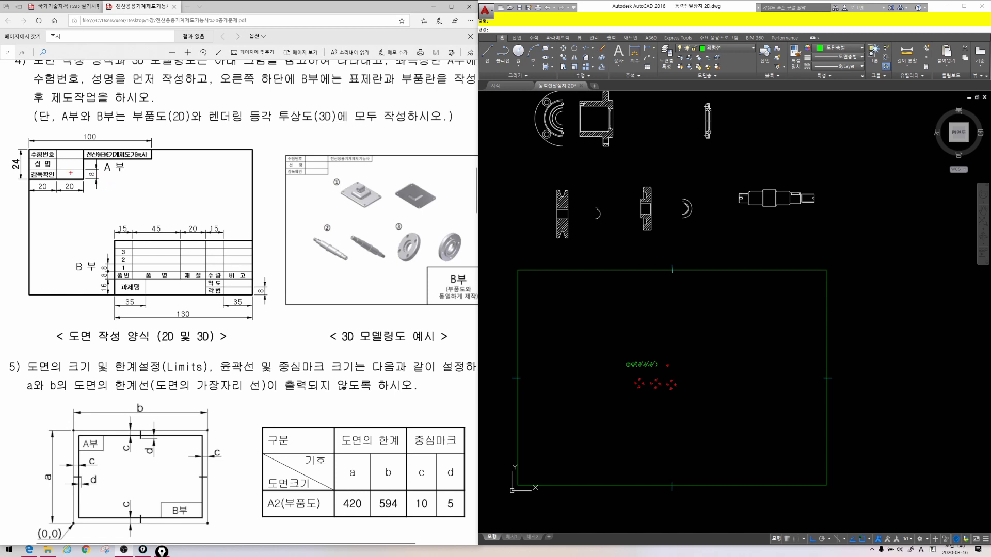
left_click_drag(7, 126, 156, 207)
mouse_move(97, 219)
left_mouse_down()
mouse_move(208, 294)
mouse_move(267, 316)
left_mouse_up()
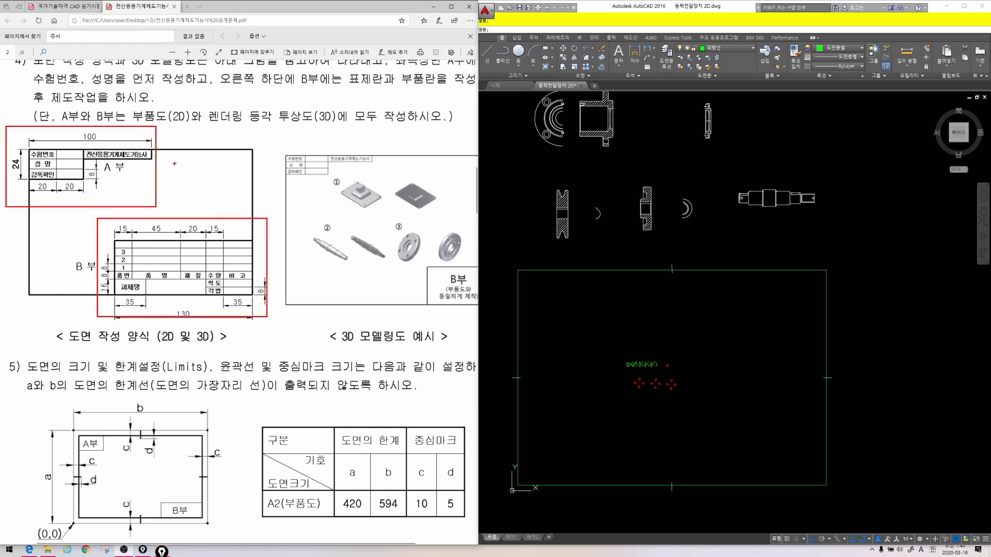
left_click_drag(232, 206, 240, 199)
key("Escape")
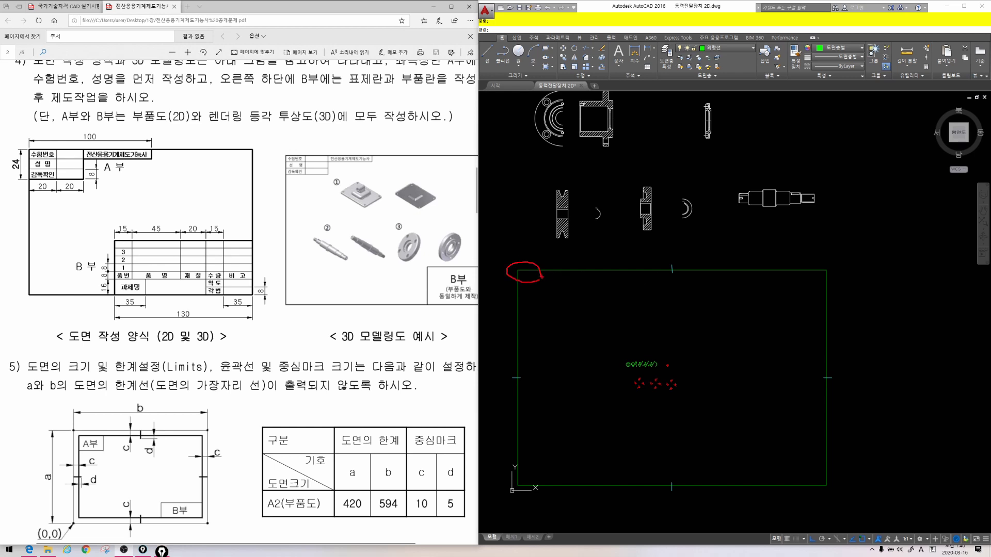
key("Escape")
Step: Delete the existing drawing border together with its center marks
left_click(866, 319)
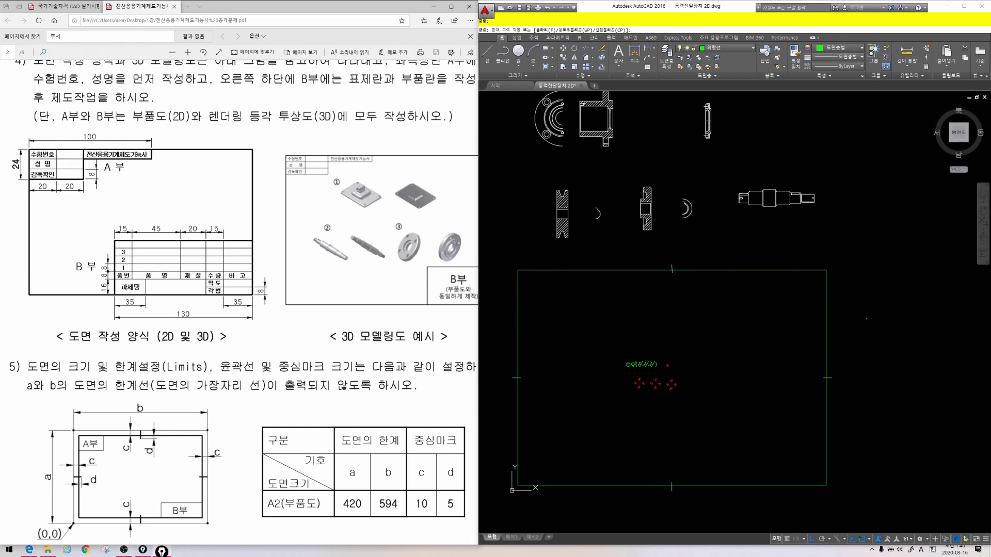
left_click(491, 233)
key("Delete")
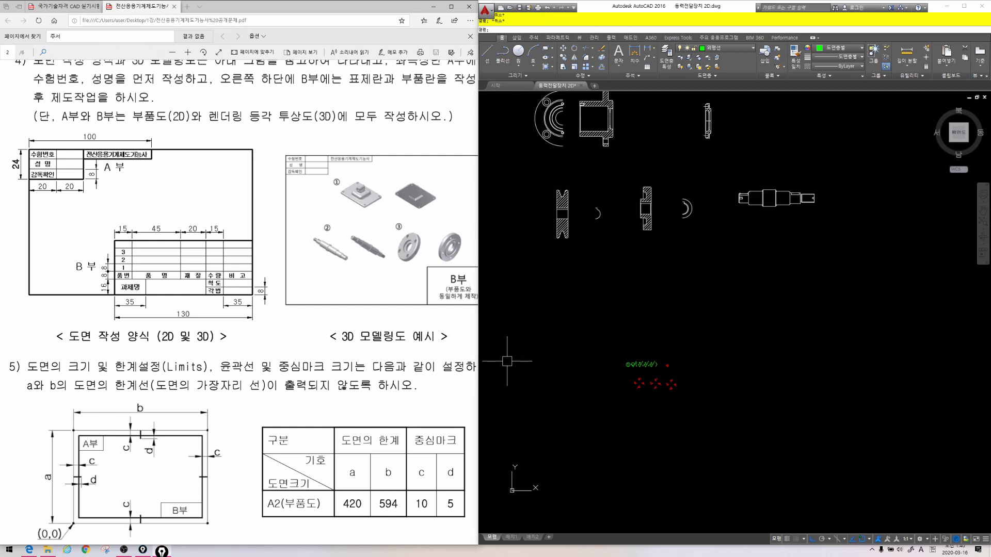
Step: Set the drawing limits from 0,0 to 594,420
type("limits")
key("Return")
type("0,0")
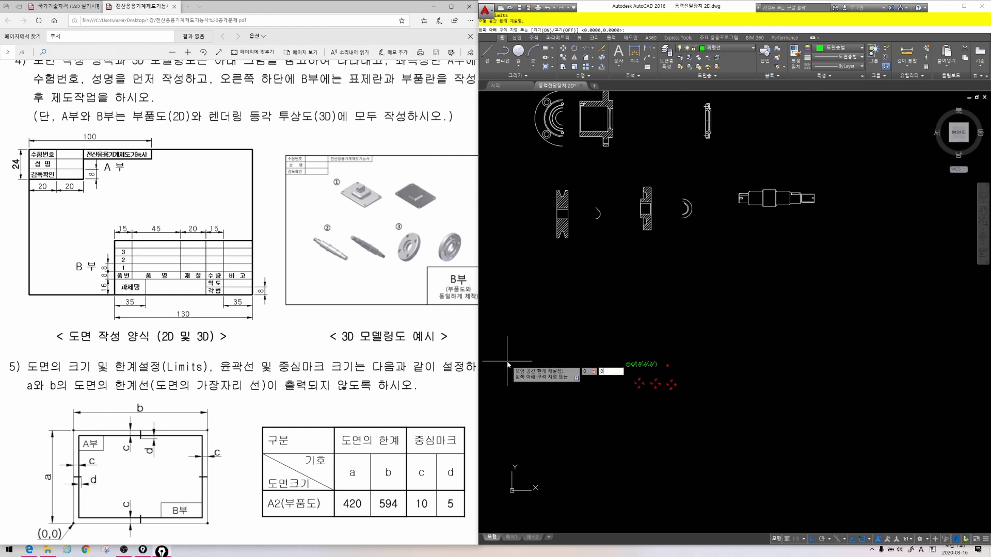
key("Return")
type("594,420")
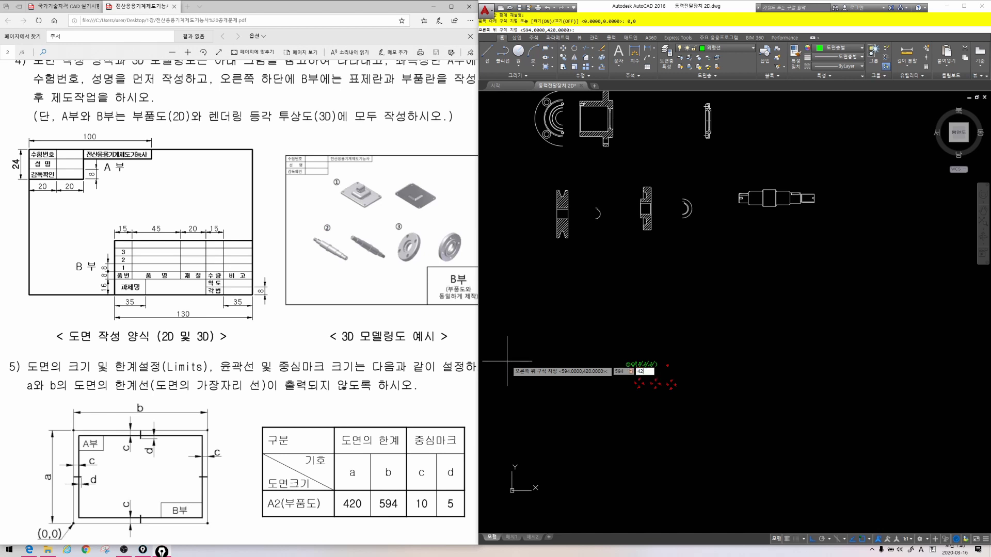
key("Return")
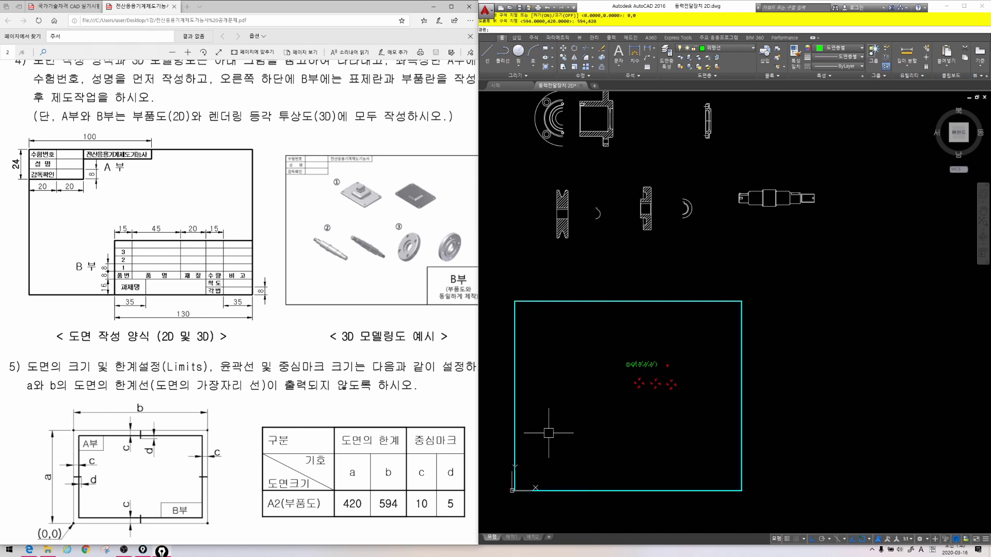
left_click_drag(756, 320, 769, 321)
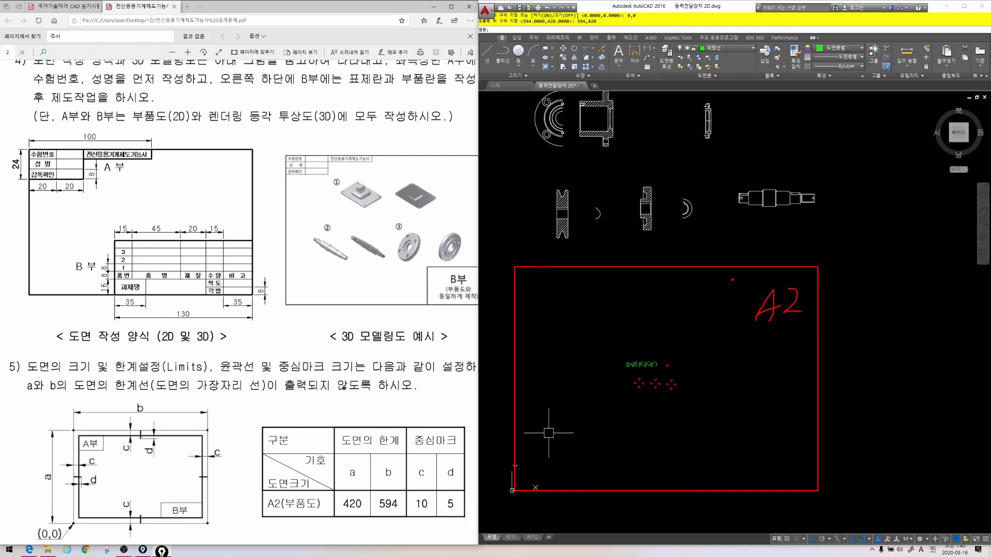
mouse_move(795, 218)
left_mouse_down()
mouse_move(614, 240)
mouse_move(701, 98)
mouse_move(770, 218)
left_mouse_up()
left_click_drag(718, 122, 622, 211)
left_click_drag(617, 129, 755, 238)
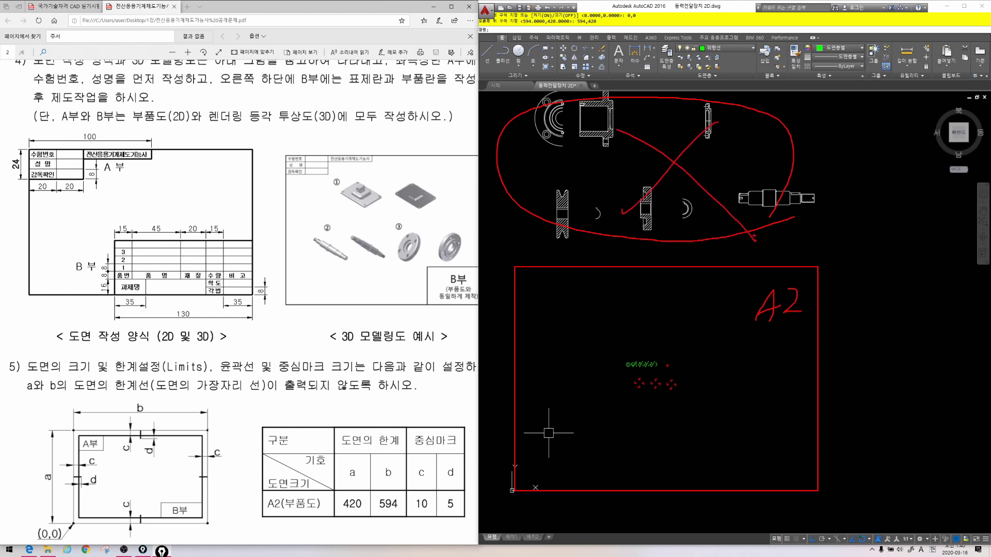
key("Escape")
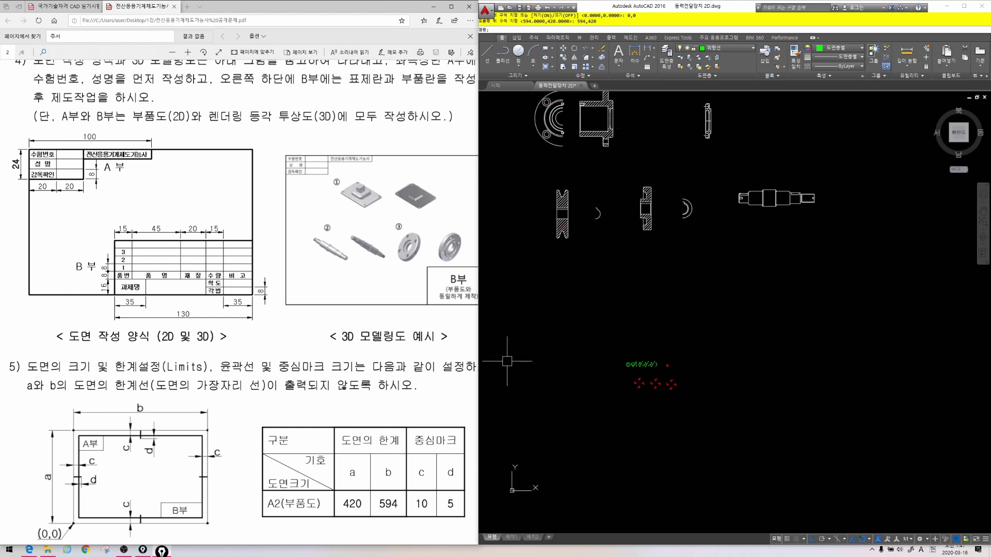
Step: Draw a rectangle from 0,0 to 594,420 for the A2 sheet edge
type("rec")
key("Return")
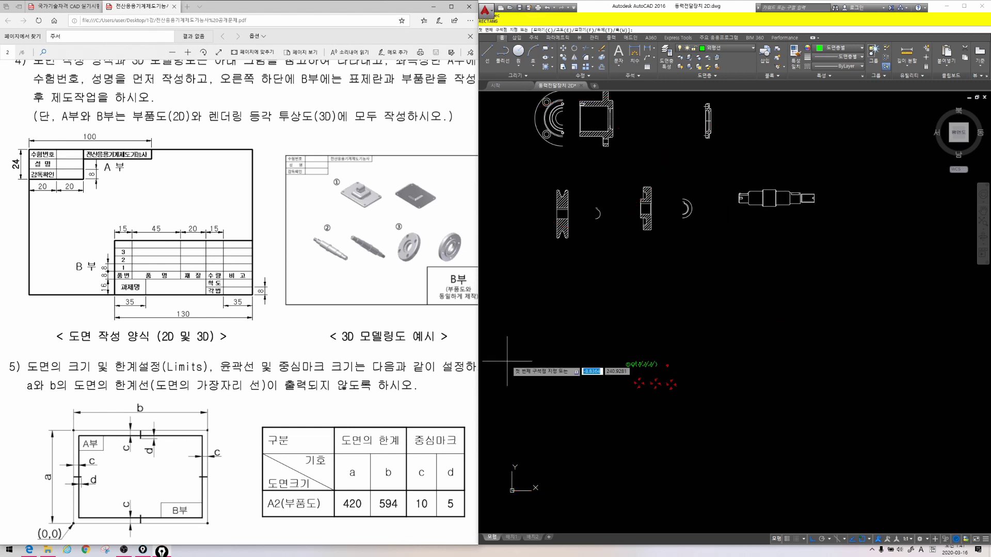
type("0,0")
key("Return")
type("594")
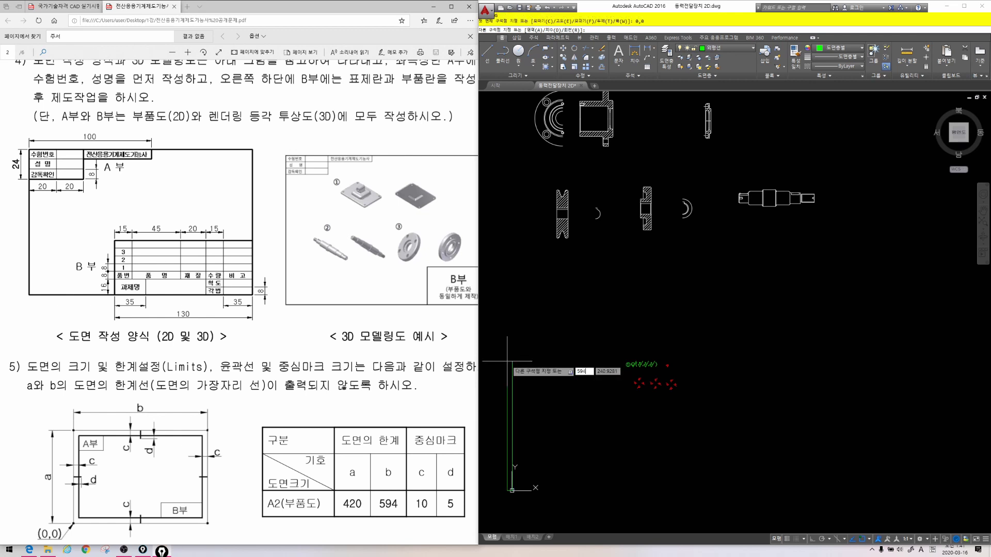
type(",420")
key("Return")
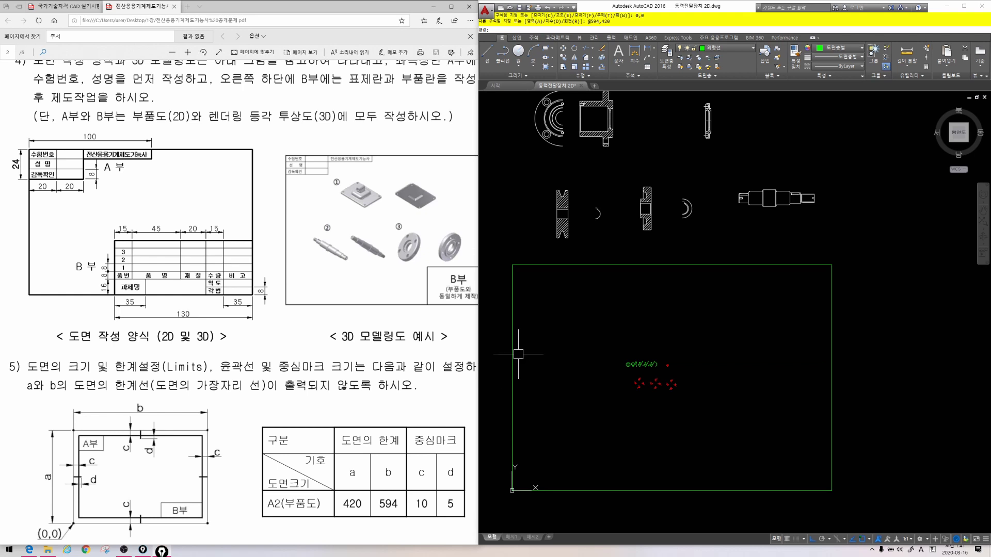
key("Escape")
key("Escape")
middle_click_drag(623, 309, 675, 309)
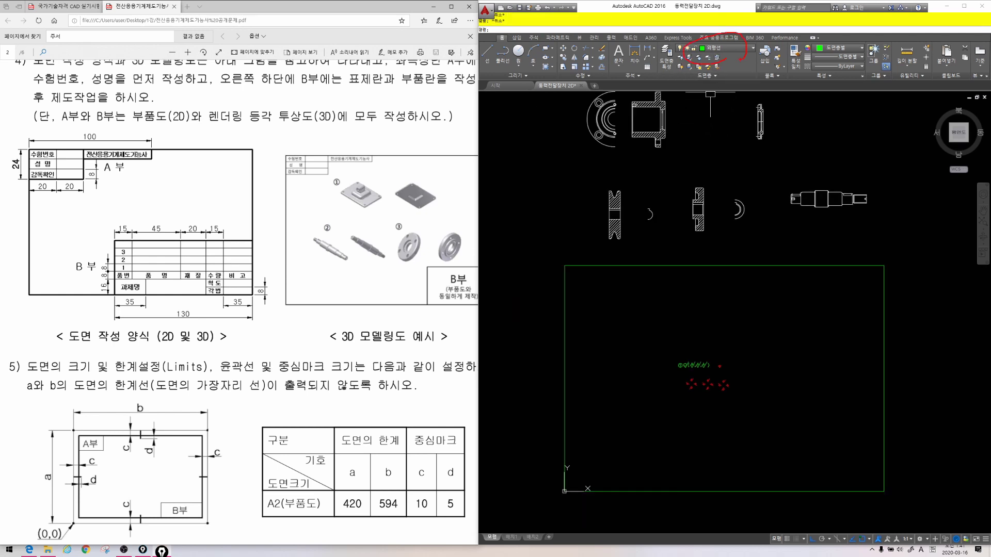
key("Escape")
key("ctrl+2")
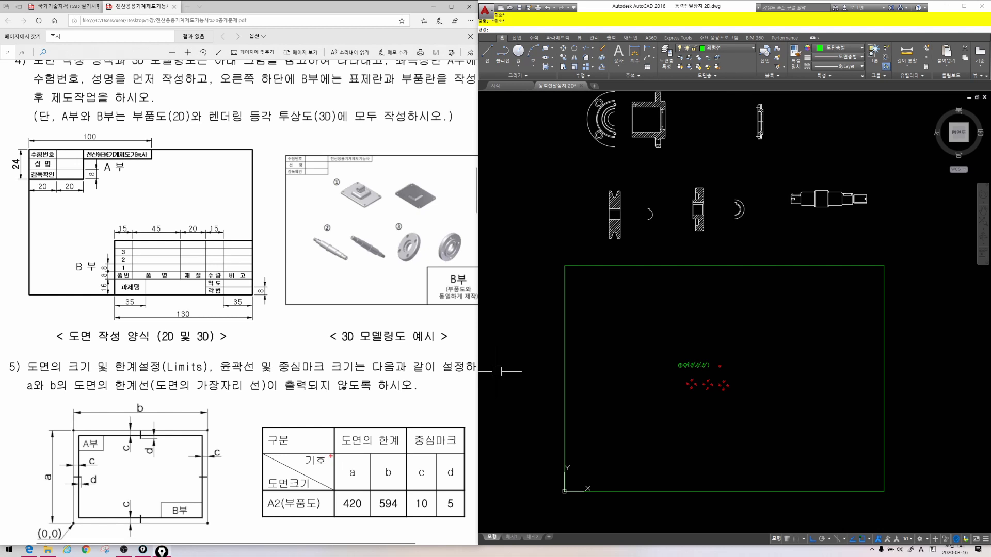
mouse_move(332, 455)
left_mouse_down()
mouse_move(401, 521)
mouse_move(461, 517)
left_mouse_up()
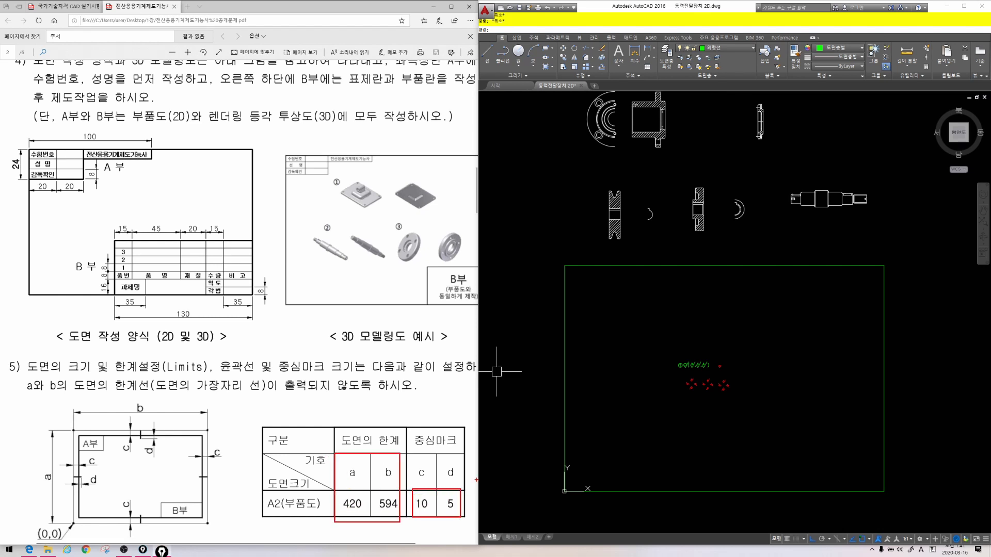
Step: Offset the sheet-edge rectangle 10 inward to form the border
type("o")
key("Return")
type("10")
key("Return")
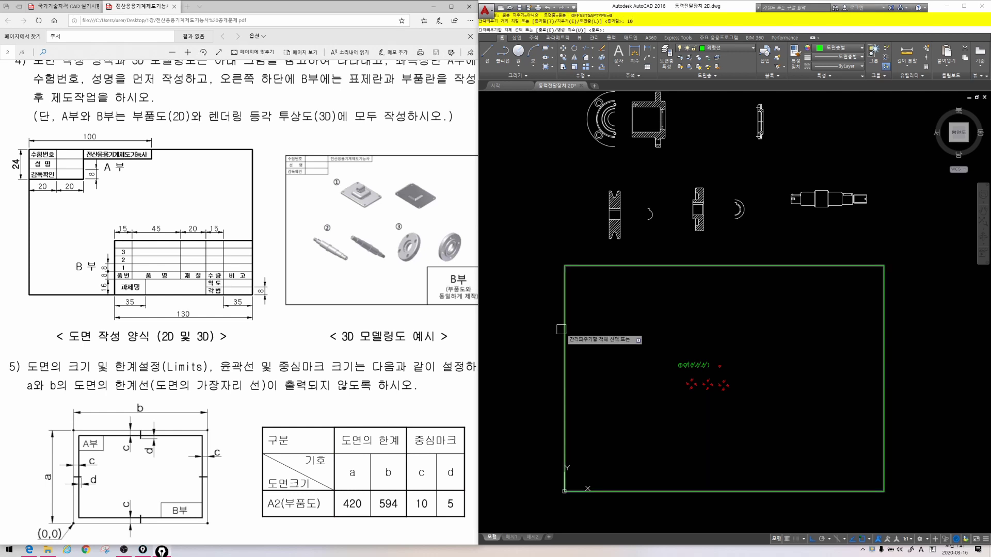
left_click(697, 266)
left_click(691, 327)
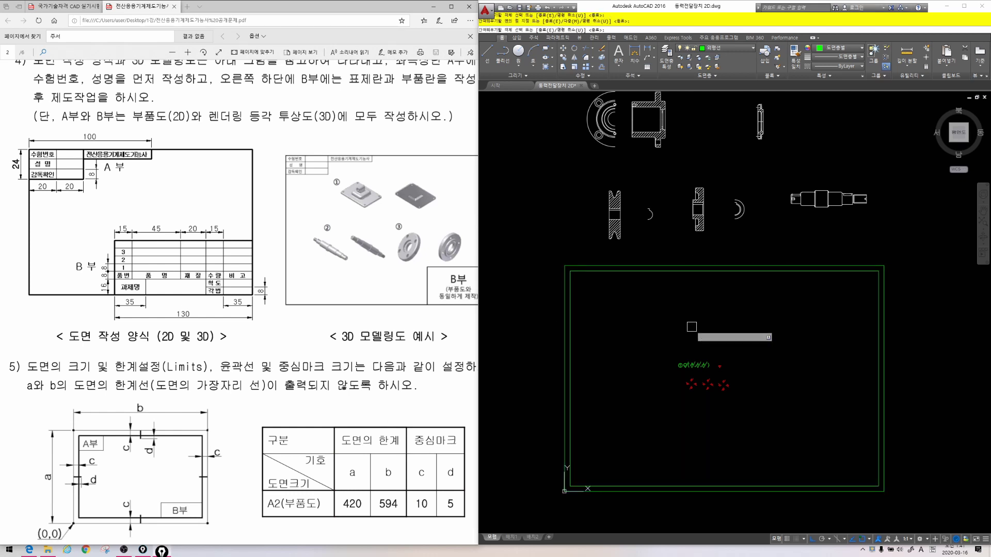
key("Return")
Step: Offset the border rectangle 5 inward as the inner limit for the center marks
key("Return")
type("5")
key("Return")
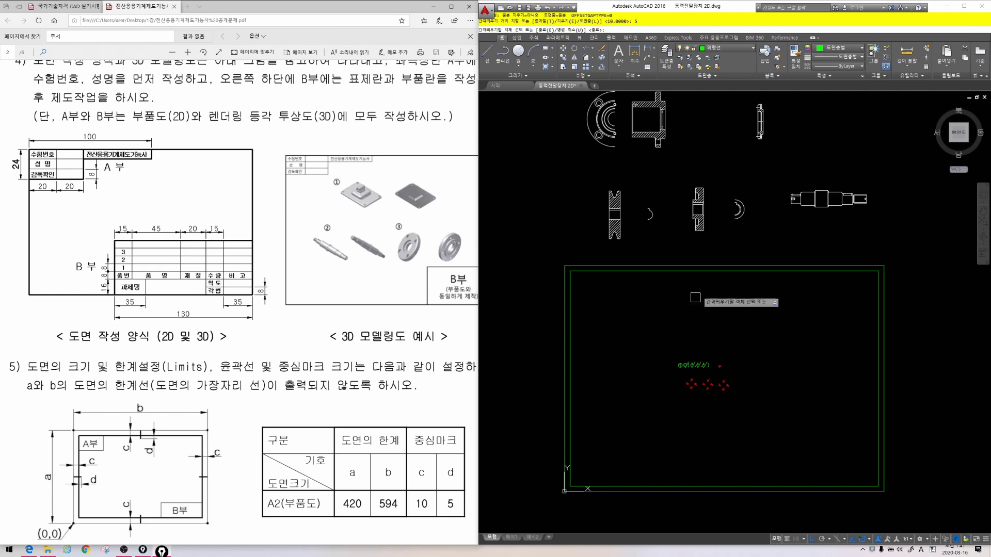
left_click(697, 271)
left_click(720, 290)
key("Return")
Step: Draw a vertical and a horizontal center line between the midpoints of the outer rectangle's opposite sides
type("l")
key("Return")
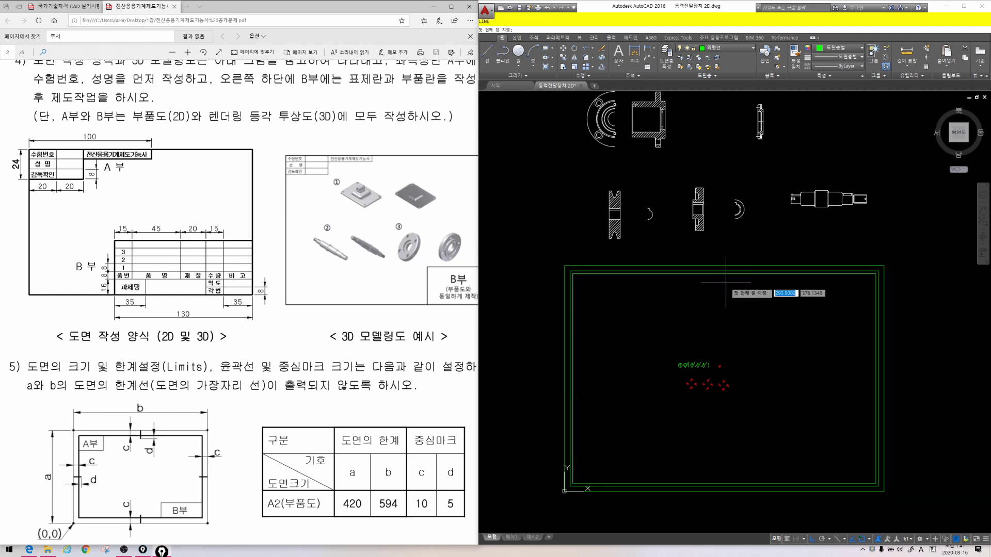
left_click(723, 267)
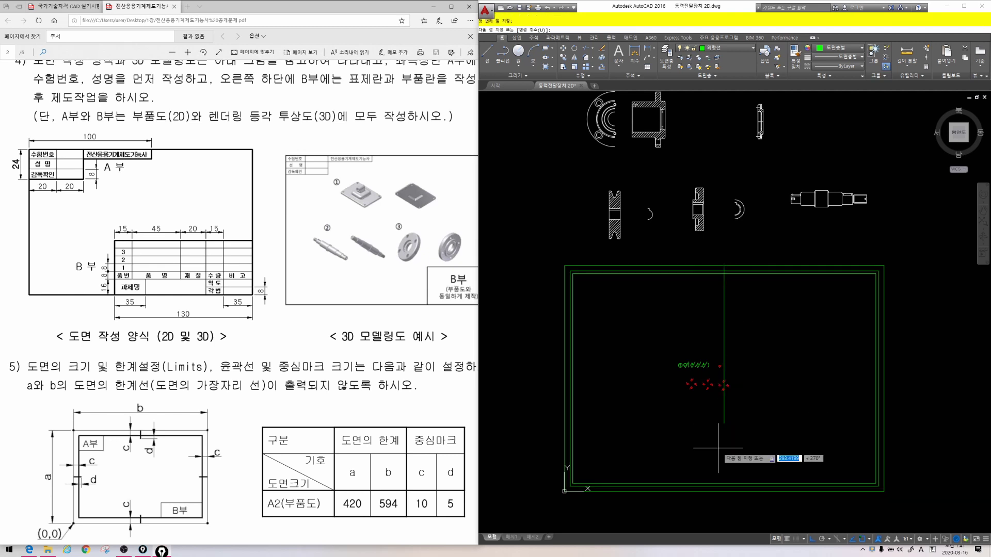
left_click(714, 498)
key("Return")
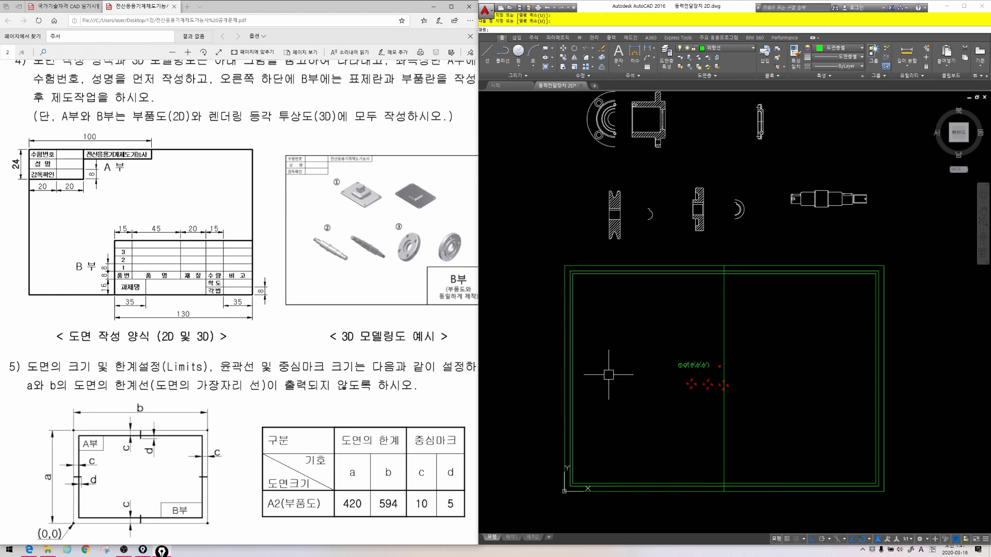
key("Return")
left_click(565, 379)
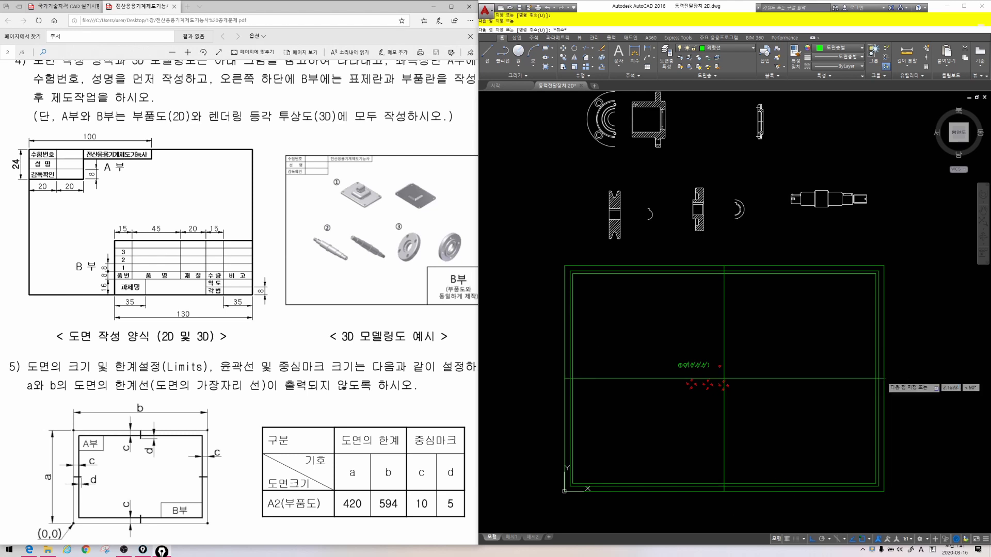
Step: Trim the center lines inside the innermost rectangle so that short center marks remain on all four sides
type("tr")
key("Return")
key("Return")
left_click(846, 394)
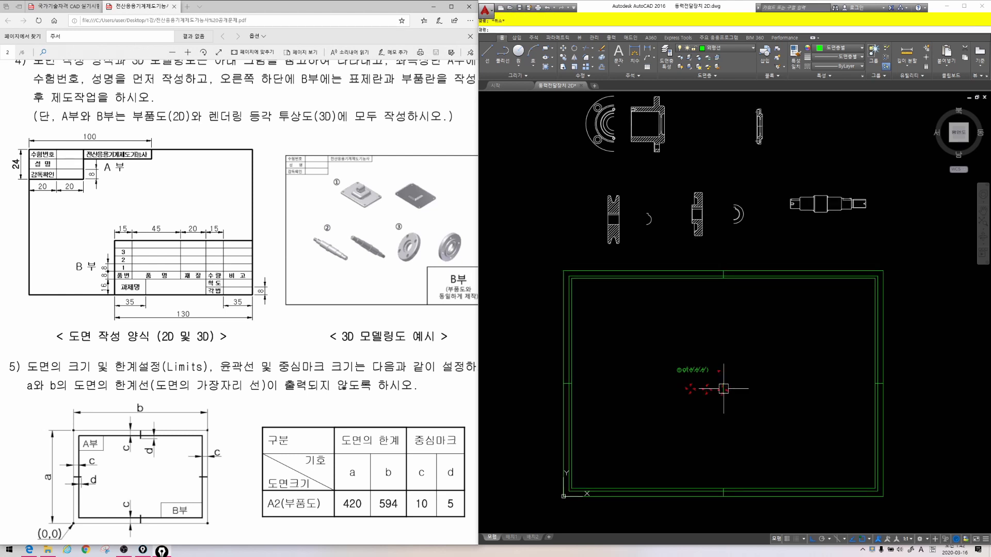
Step: Delete the outermost and innermost rectangles and the leftover piece of center line in the middle of the sheet
scroll(724, 389, "up", 4)
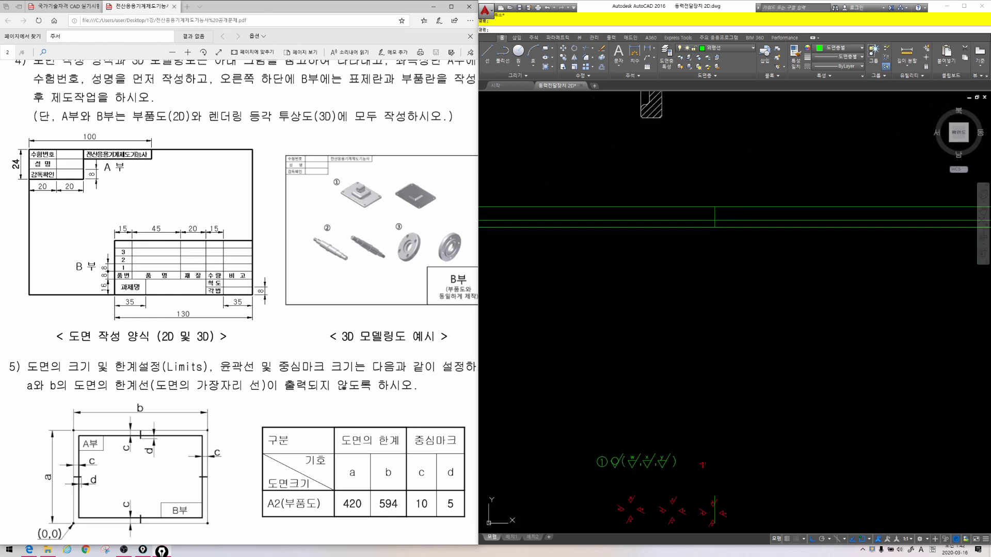
left_click(741, 206)
key("Delete")
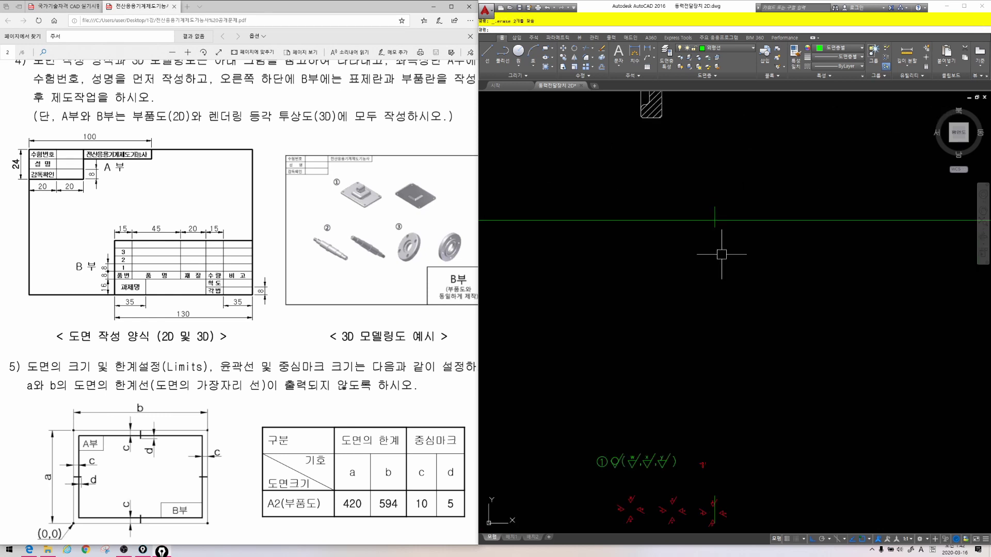
scroll(723, 253, "down", 2)
mouse_move(449, 514)
left_mouse_down()
mouse_move(410, 498)
mouse_move(438, 510)
left_mouse_up()
key("Escape")
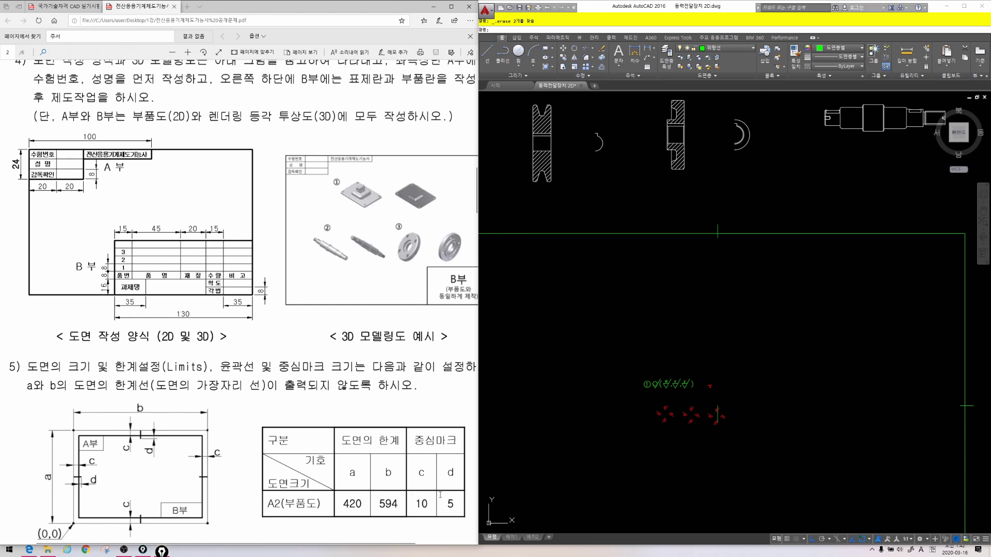
scroll(494, 460, "down", 5)
middle_click_drag(553, 449, 670, 433)
scroll(714, 418, "up", 1)
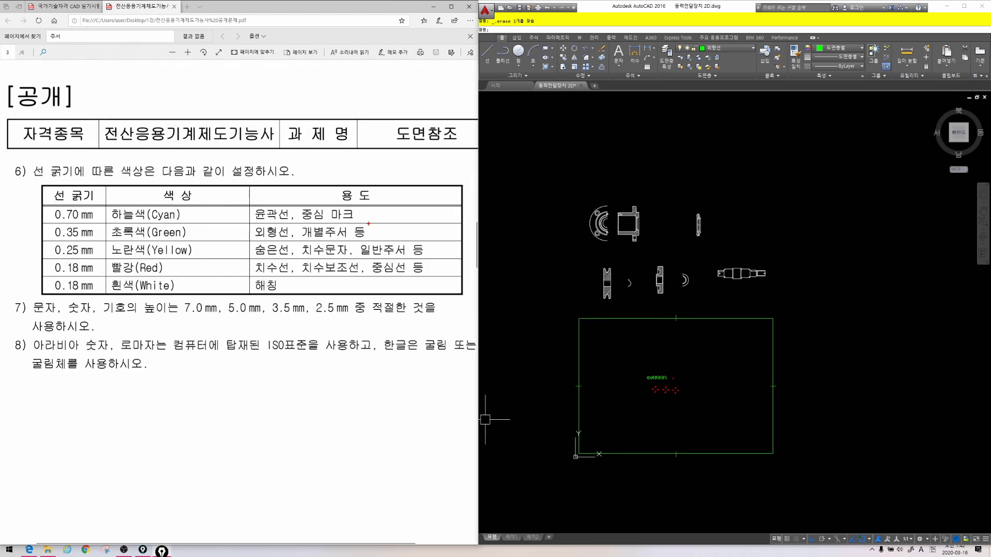
Step: Change the color of the border and the four center marks to cyan
left_click_drag(368, 223, 45, 206)
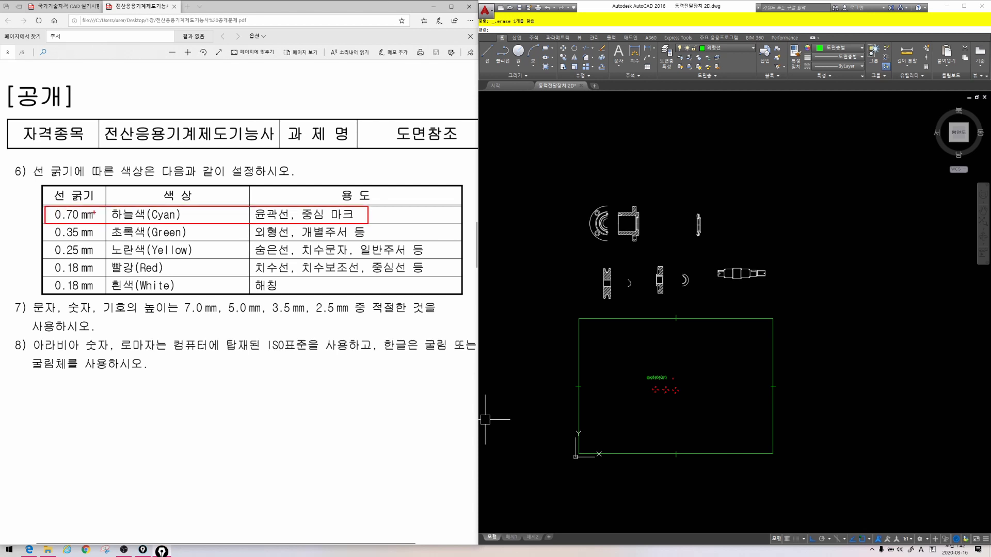
key("Escape")
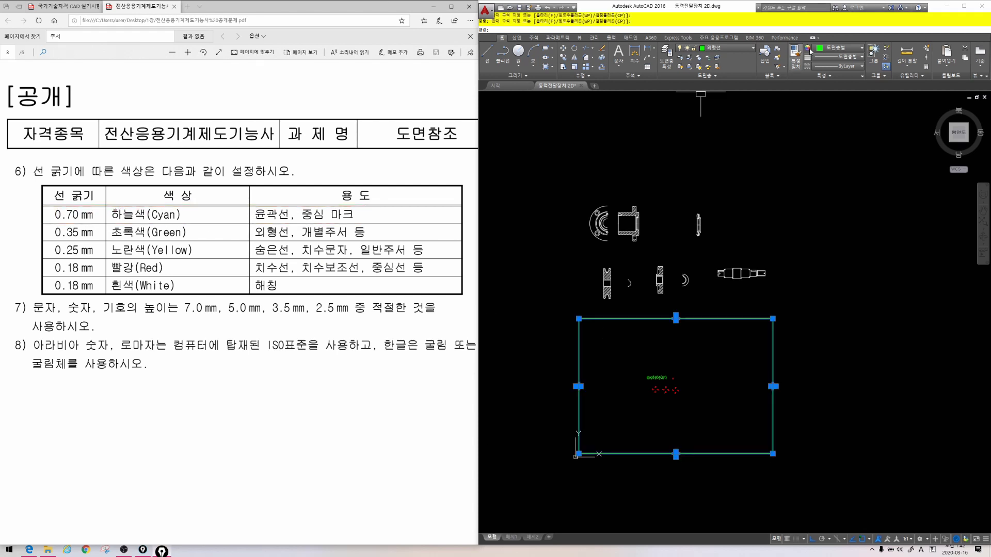
left_click(826, 52)
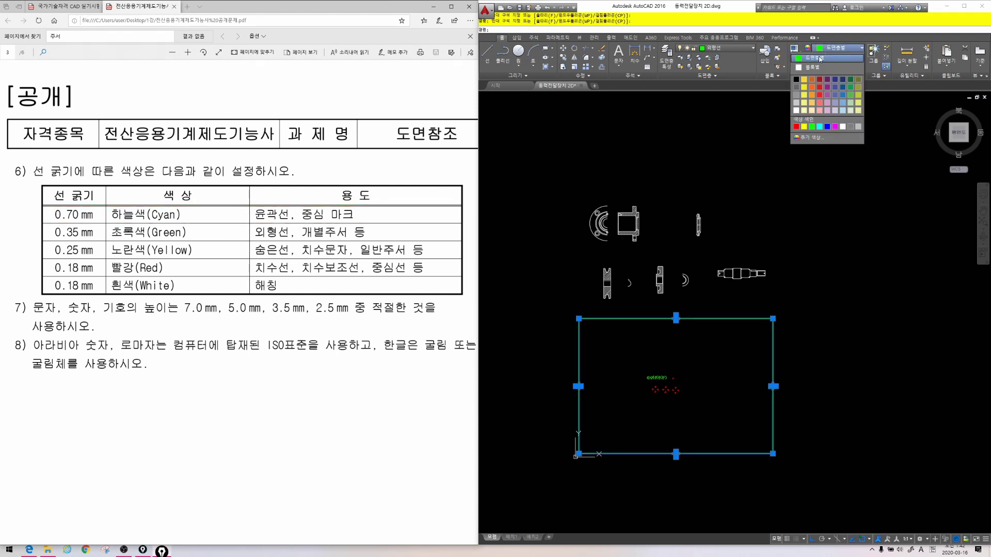
left_click(820, 127)
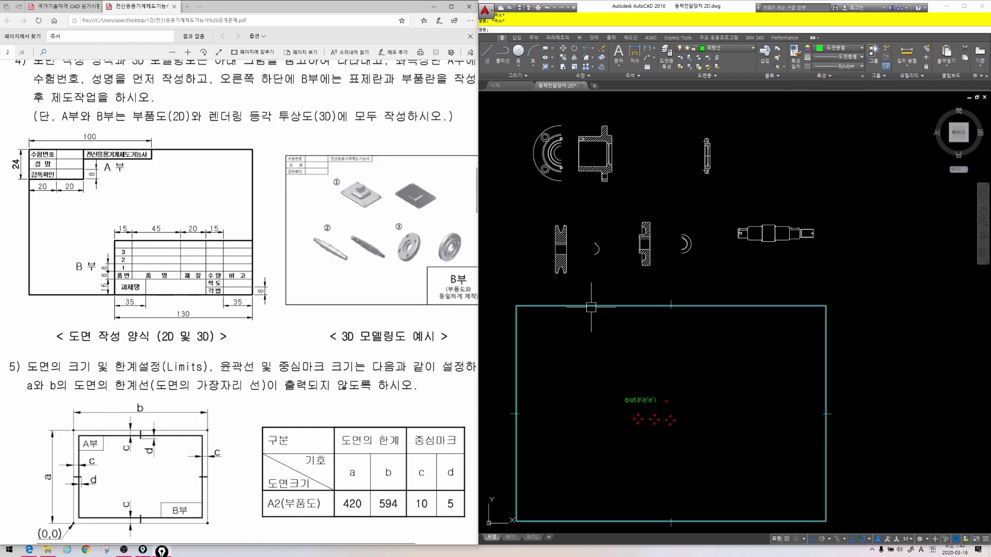
Step: Explode the border rectangle into separate lines
left_click(591, 306)
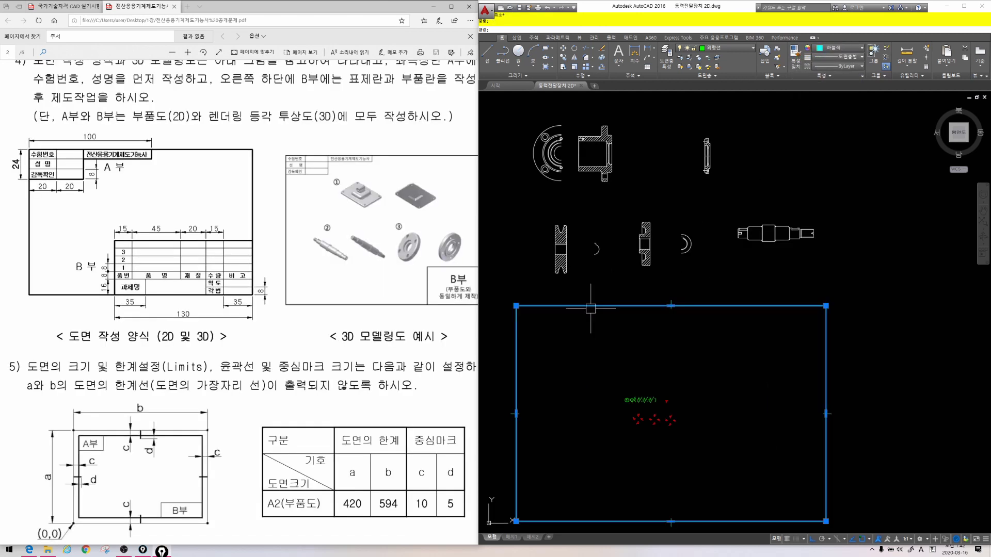
scroll(520, 312, "up", 5)
key("Escape")
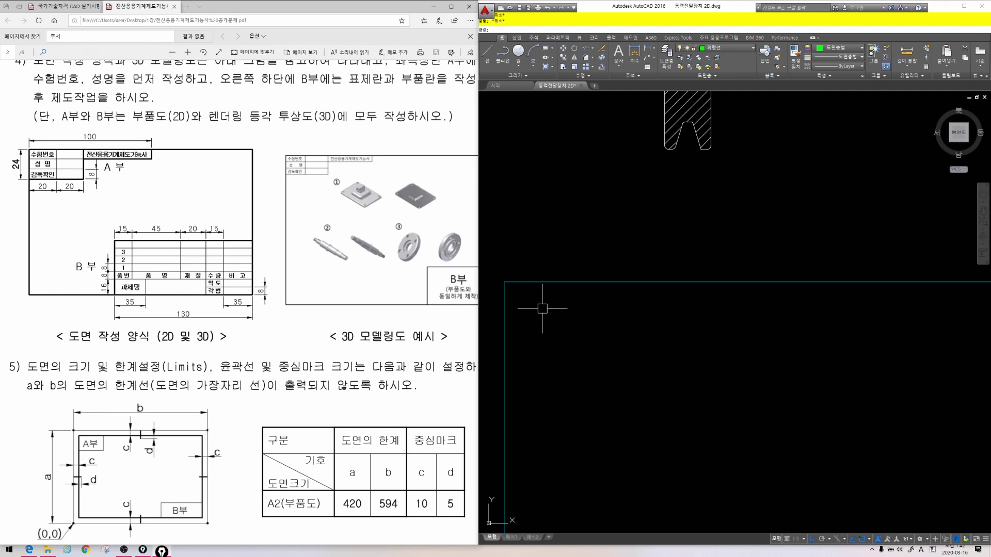
type("x")
key("space")
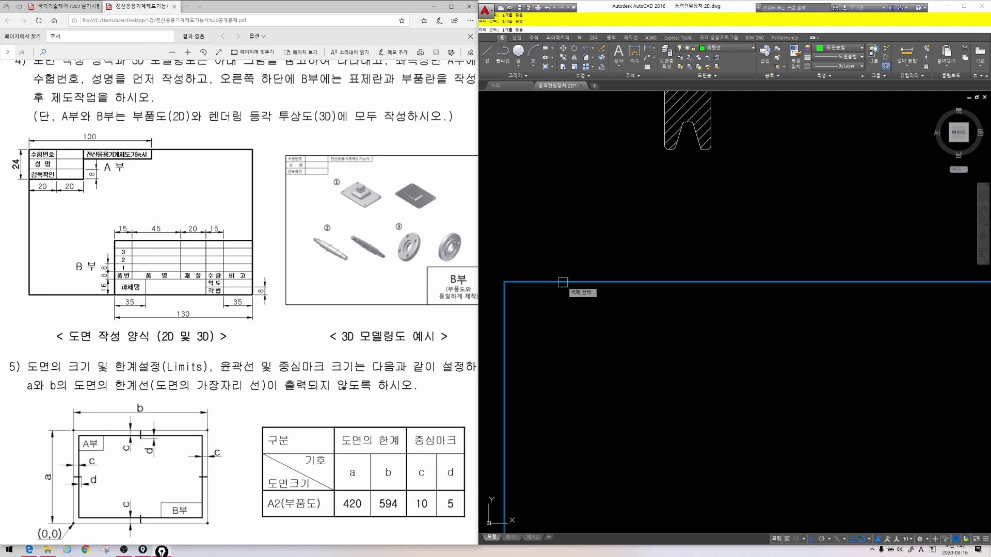
left_click(563, 282)
key("space")
left_click(565, 282)
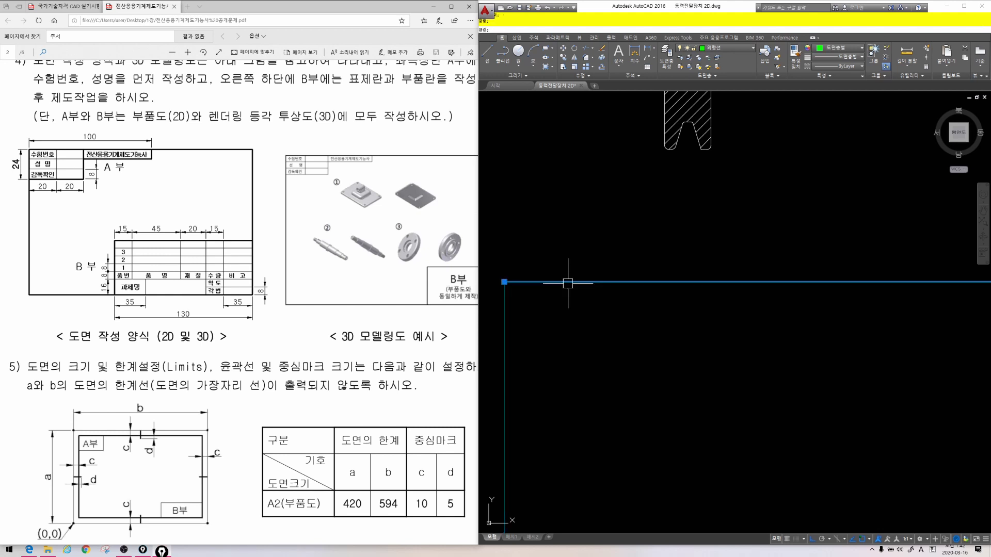
left_click(506, 327)
key("Escape")
key("Escape")
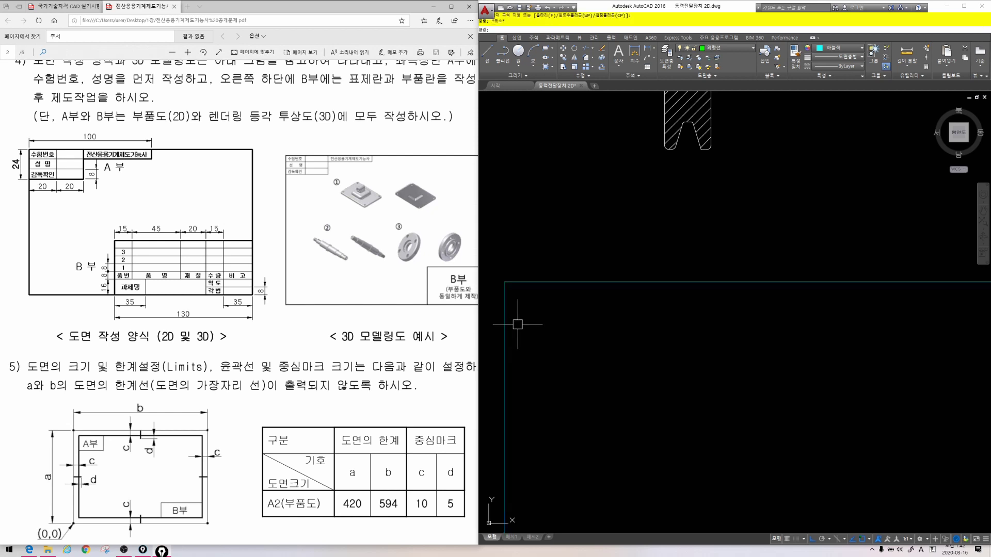
Step: Offset the top border line downward three times at 8 mm spacing to form the rows of title area A
mouse_move(107, 194)
left_mouse_down()
mouse_move(21, 185)
mouse_move(92, 205)
left_mouse_up()
key("Escape")
scroll(512, 241, "down", 1)
type("o")
key("Return")
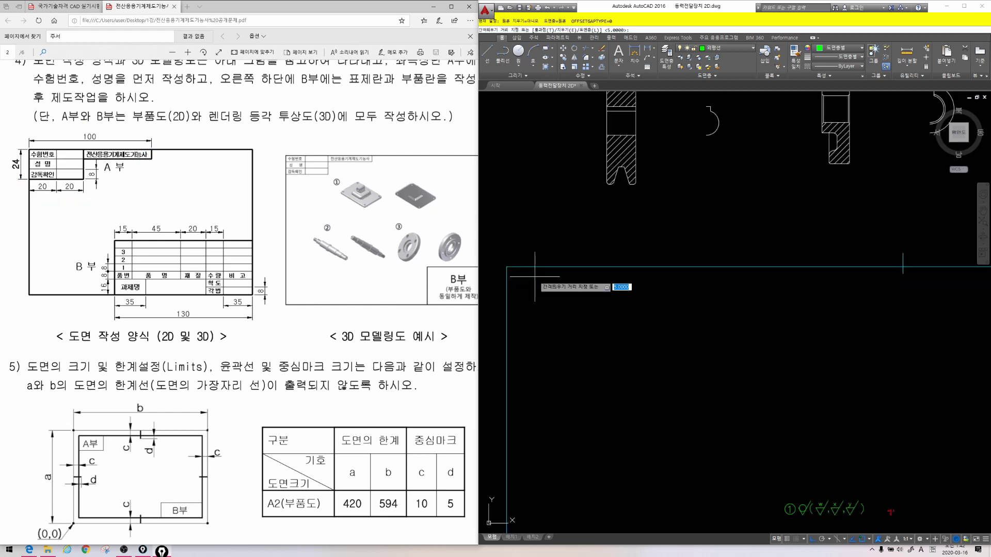
type("8")
key("Return")
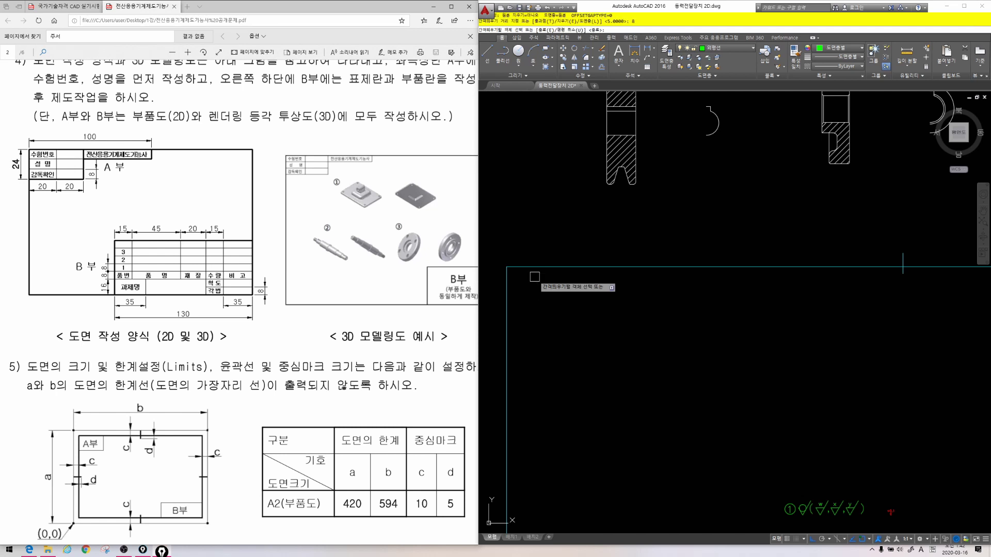
left_click(549, 269)
left_click(546, 291)
left_click(554, 278)
left_click(553, 297)
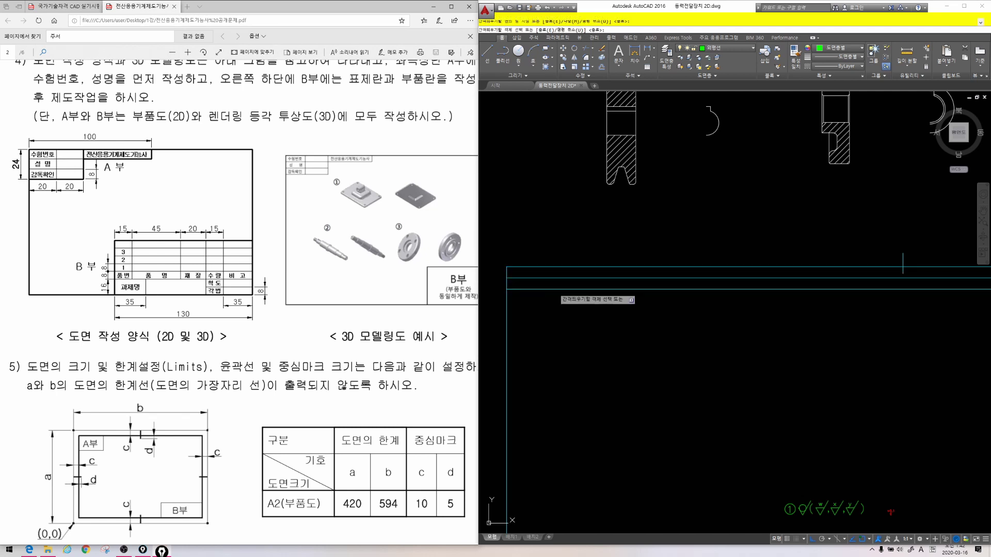
left_click(554, 290)
left_click(553, 302)
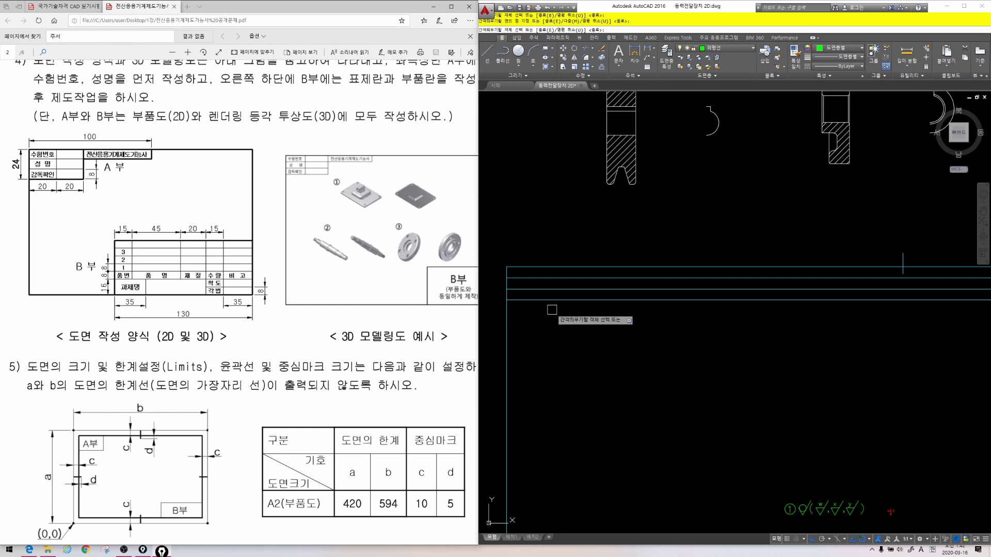
key("Escape")
key("Escape")
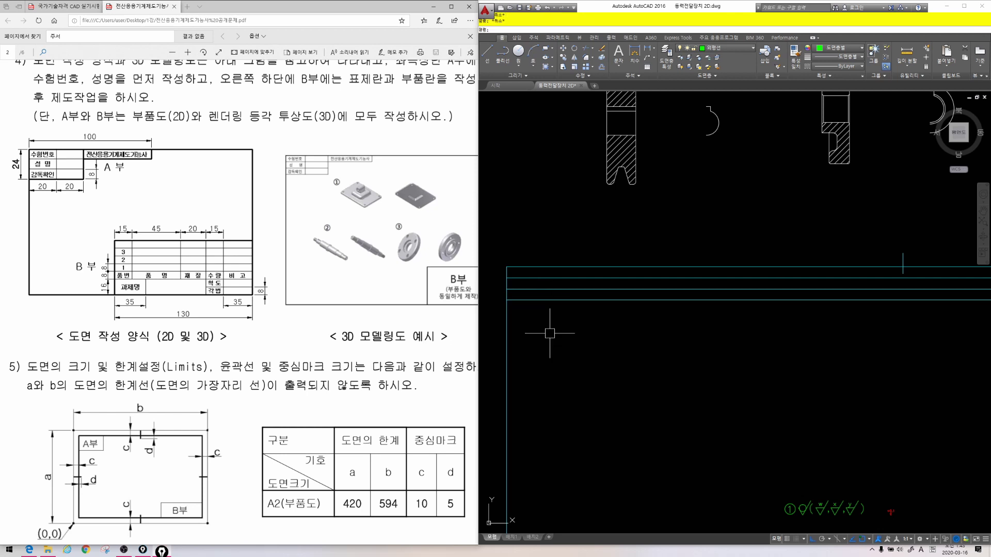
Step: Offset the left border line inward twice at 20 mm spacing to form the columns of title area A
middle_click(549, 333)
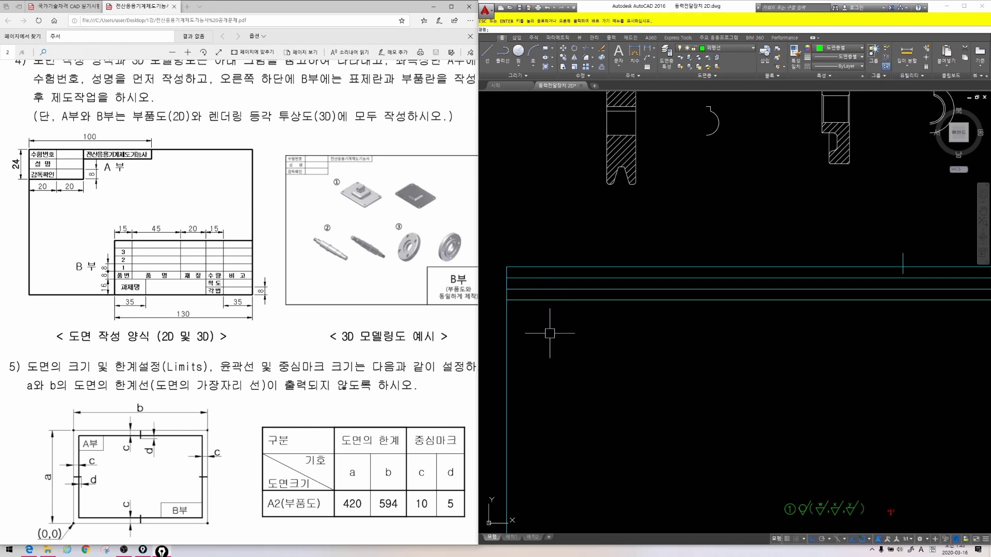
key("Escape")
type("o")
key("Return")
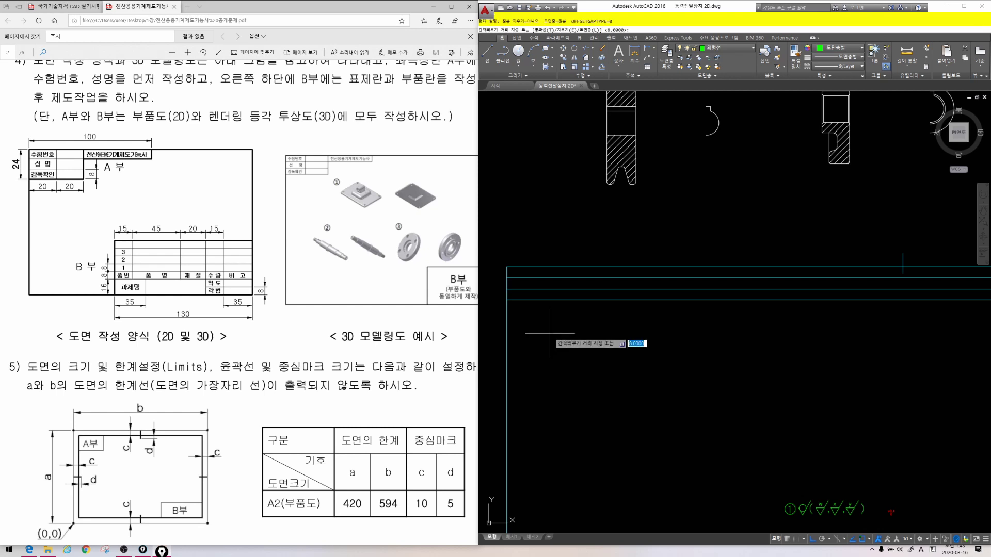
type("20")
key("Return")
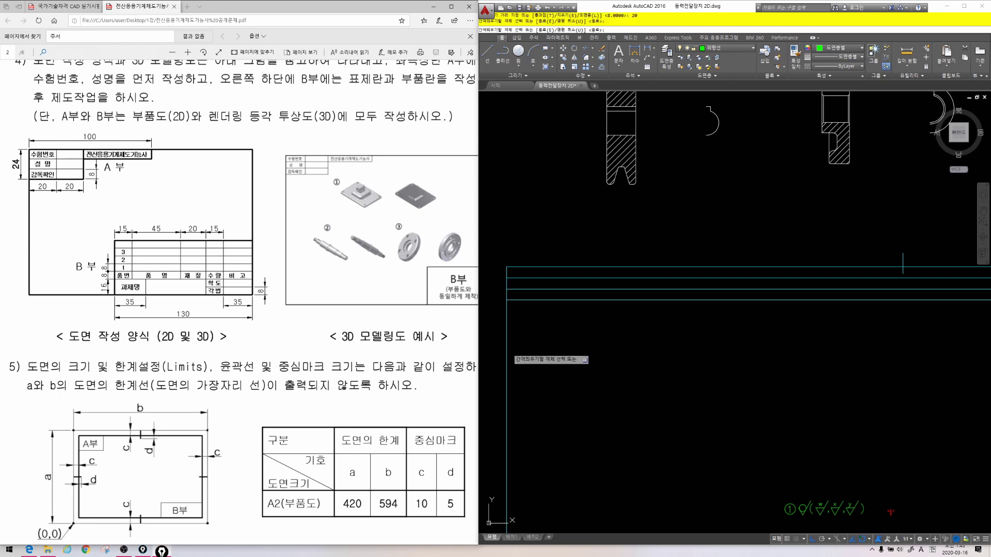
left_click(507, 350)
left_click(553, 339)
left_click(534, 347)
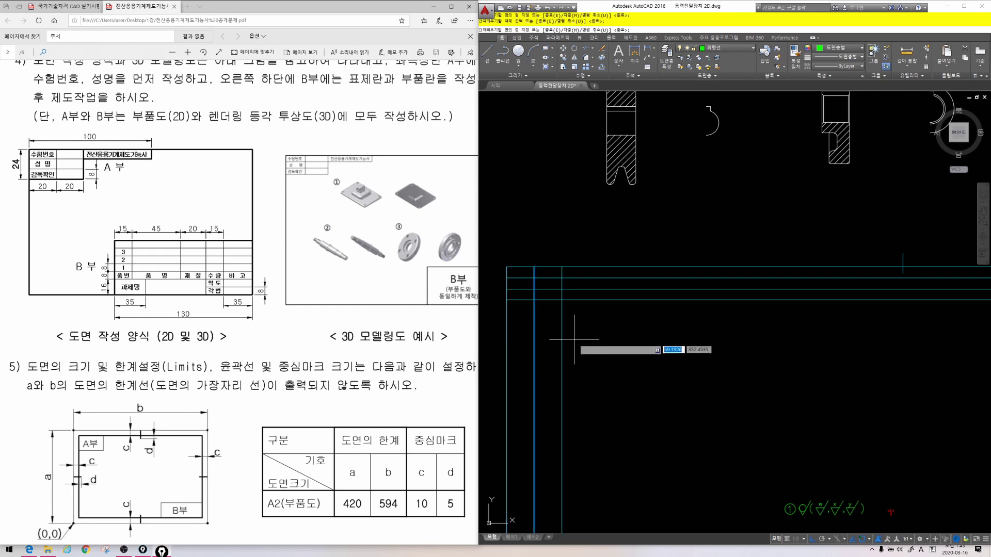
left_click(574, 339)
key("Escape")
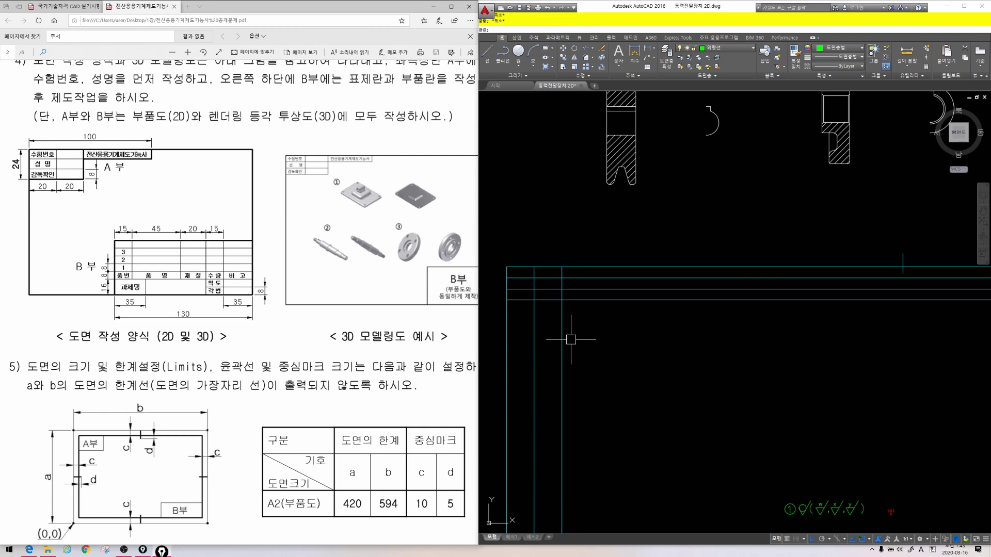
Step: Offset the second column line of title area A 60 mm to the right for the end of the exam-title cell
type("o")
key("Return")
type("60")
key("Return")
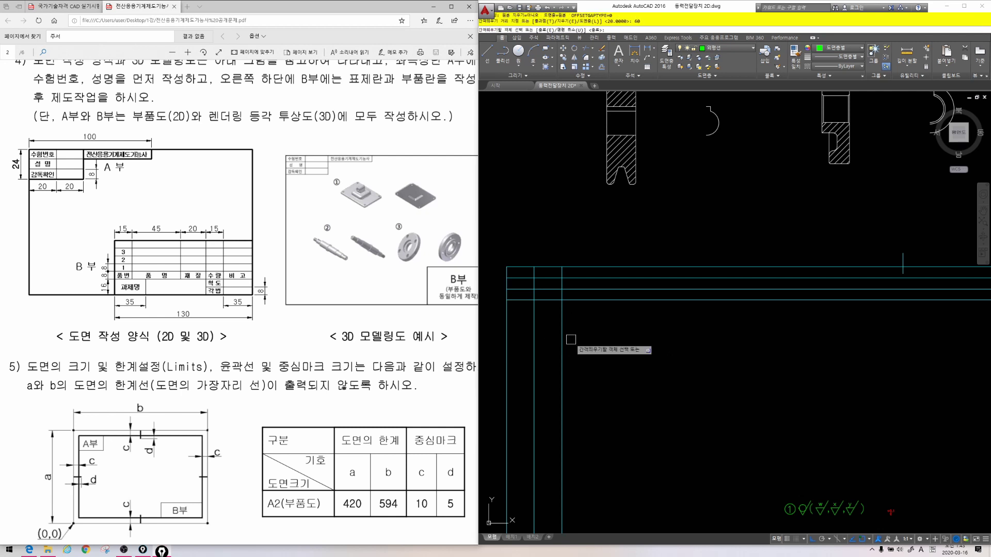
left_click(562, 343)
left_click(643, 346)
key("Escape")
key("Escape")
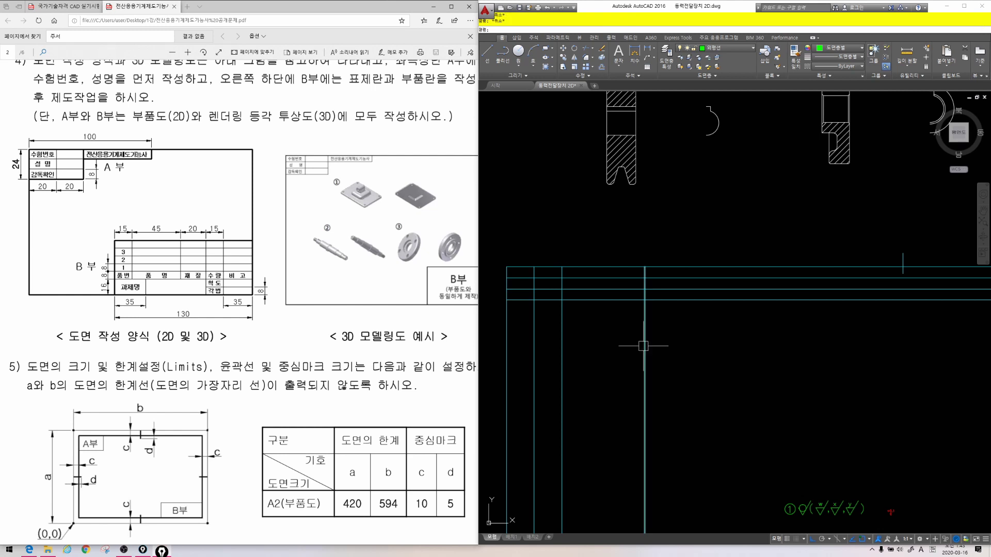
Step: Trim the offset lines to leave a two-column, three-row table with the exam-title cell beside its top row
type("ㅂ")
key("Return")
key("Return")
left_click(702, 335)
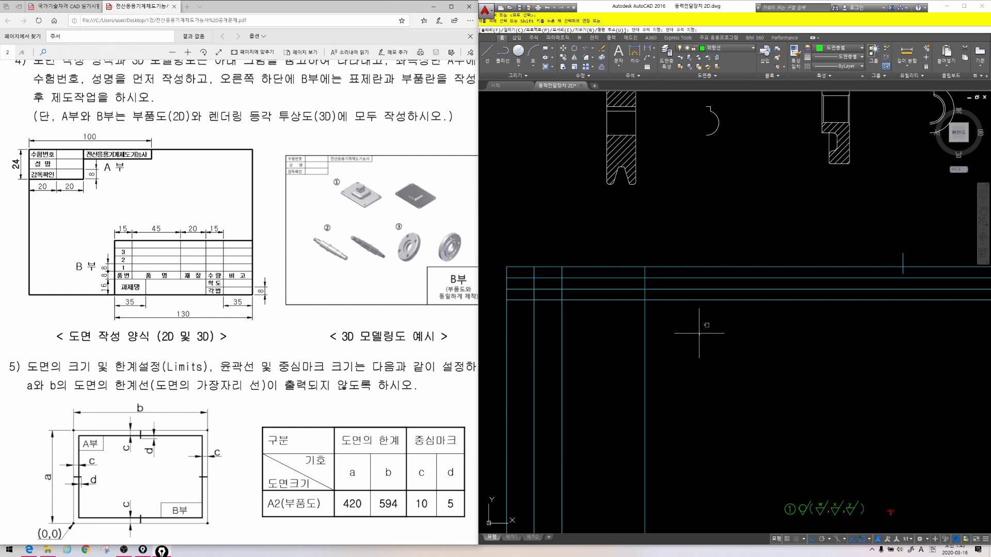
left_click(662, 274)
left_click(667, 346)
left_click(524, 286)
key("Return")
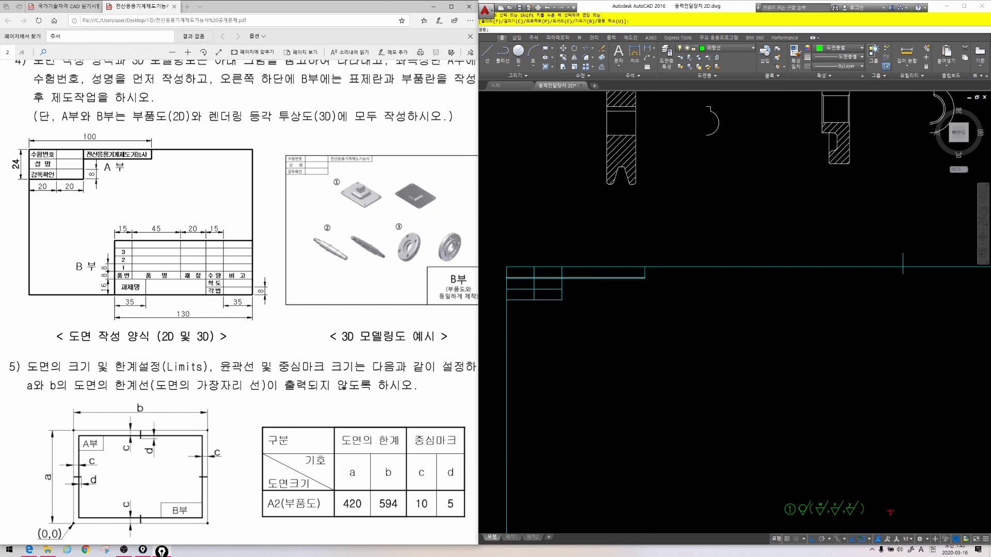
middle_click_drag(555, 278, 663, 295)
scroll(663, 296, "up", 2)
scroll(635, 256, "up", 2)
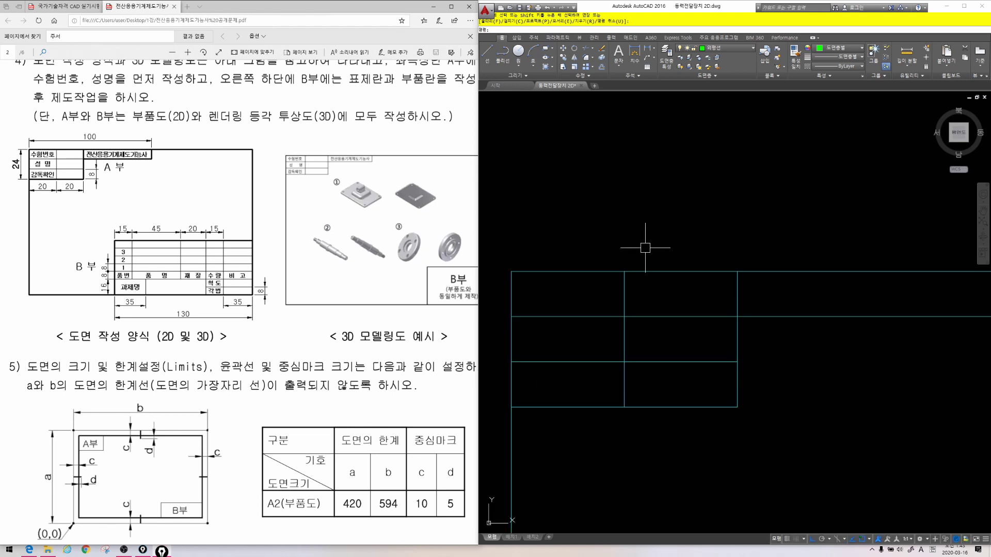
mouse_move(690, 159)
left_mouse_down()
mouse_move(695, 149)
mouse_move(727, 153)
left_mouse_up()
mouse_move(715, 142)
left_mouse_down()
mouse_move(712, 184)
mouse_move(727, 209)
left_mouse_up()
mouse_move(747, 136)
left_mouse_down()
mouse_move(812, 134)
mouse_move(804, 151)
mouse_move(816, 166)
left_mouse_up()
mouse_move(759, 192)
left_mouse_down()
mouse_move(757, 244)
mouse_move(876, 252)
mouse_move(761, 207)
mouse_move(833, 210)
left_mouse_up()
left_click_drag(782, 231, 828, 223)
left_click_drag(782, 241, 816, 239)
left_click_drag(778, 261, 826, 260)
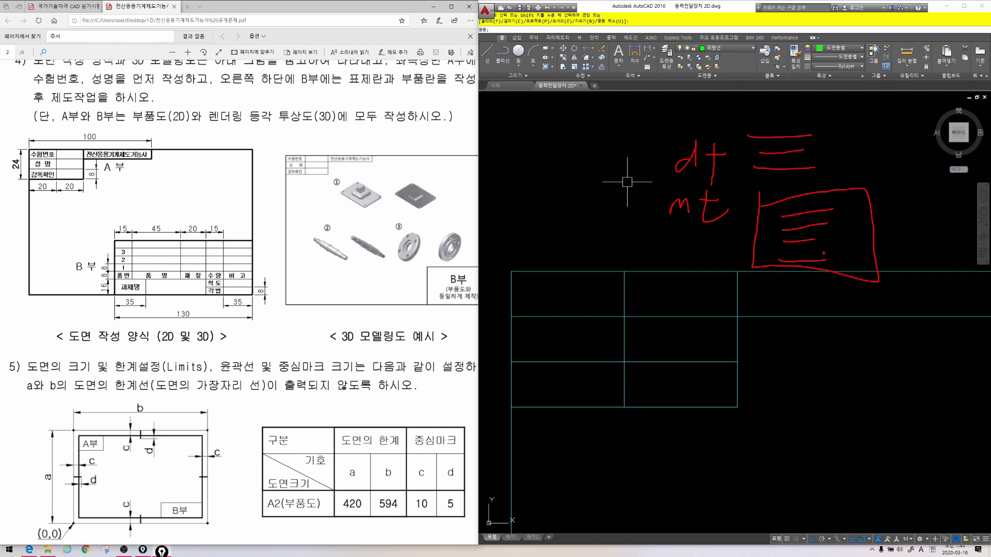
mouse_move(726, 194)
left_mouse_down()
mouse_move(673, 186)
mouse_move(733, 154)
left_mouse_up()
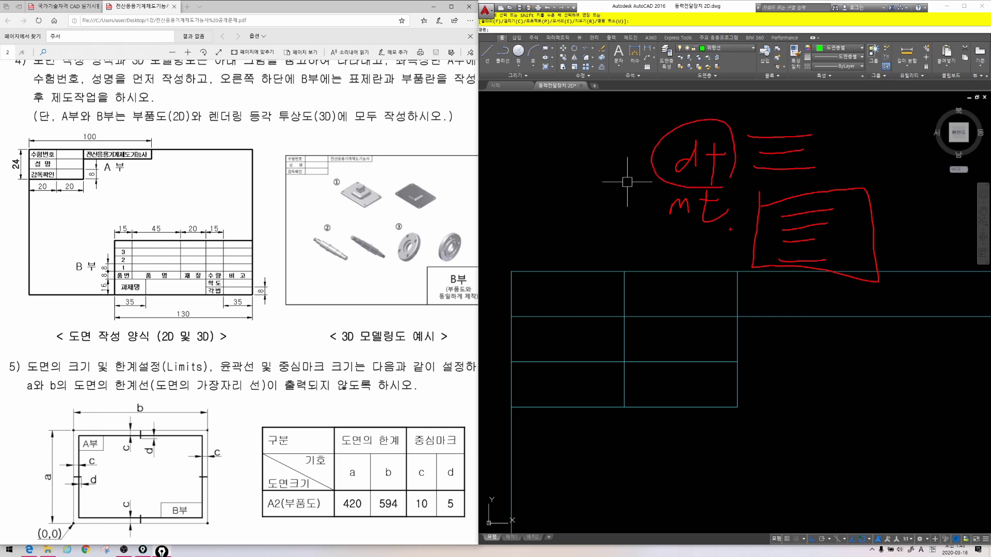
mouse_move(730, 229)
left_mouse_down()
mouse_move(664, 211)
mouse_move(732, 220)
left_mouse_up()
Step: Place the single-line text "수험번호" with a height of 3.5 in the top-left cell of title area A
type("dt")
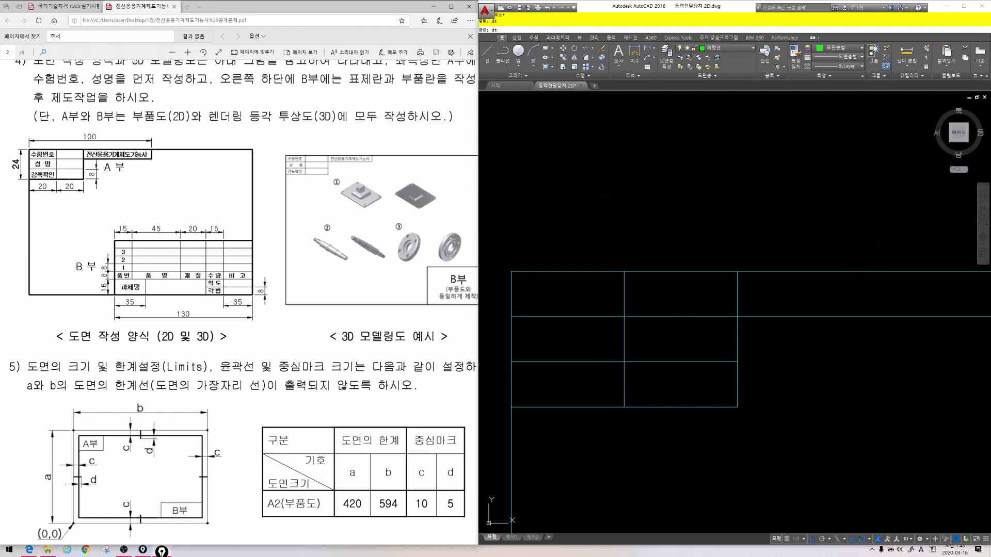
key("Return")
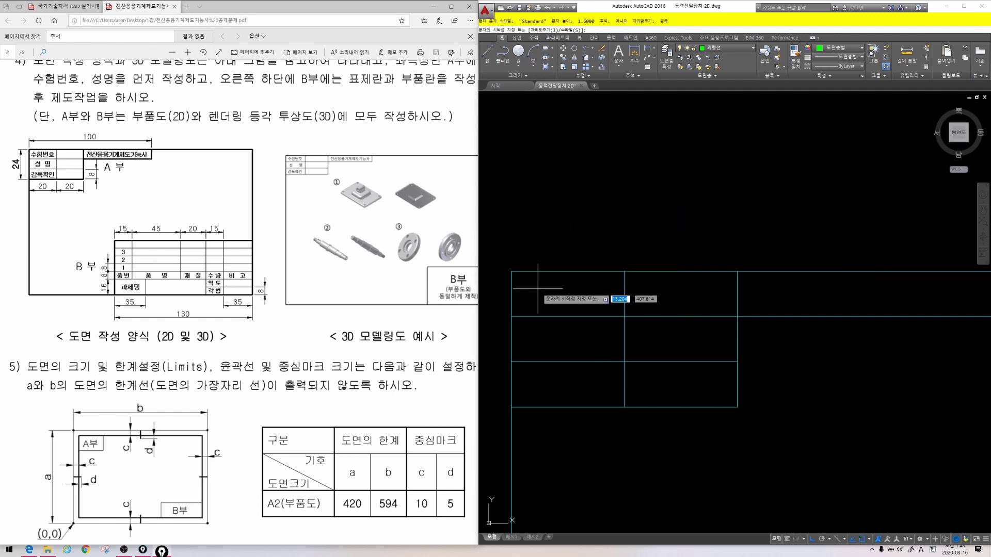
left_click(527, 301)
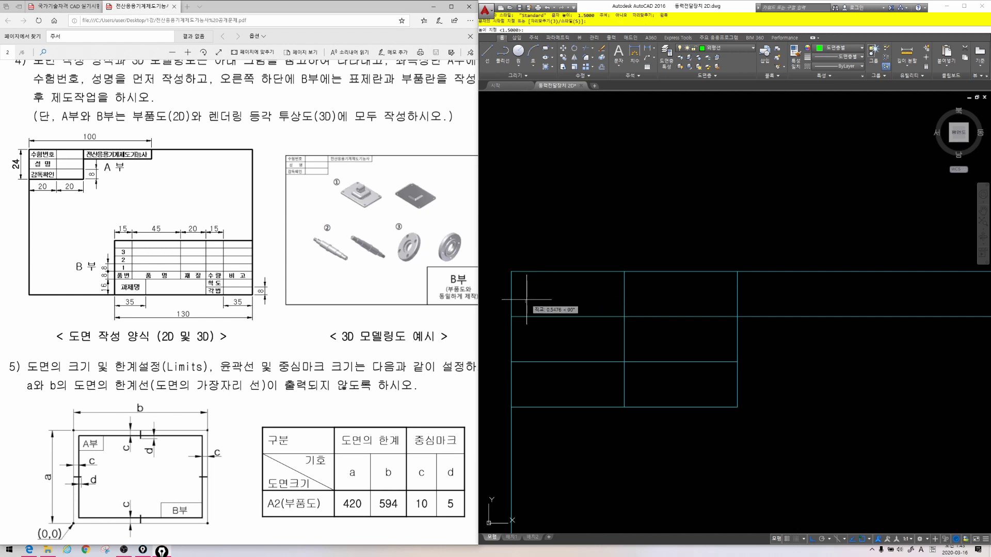
type("3")
key("Return")
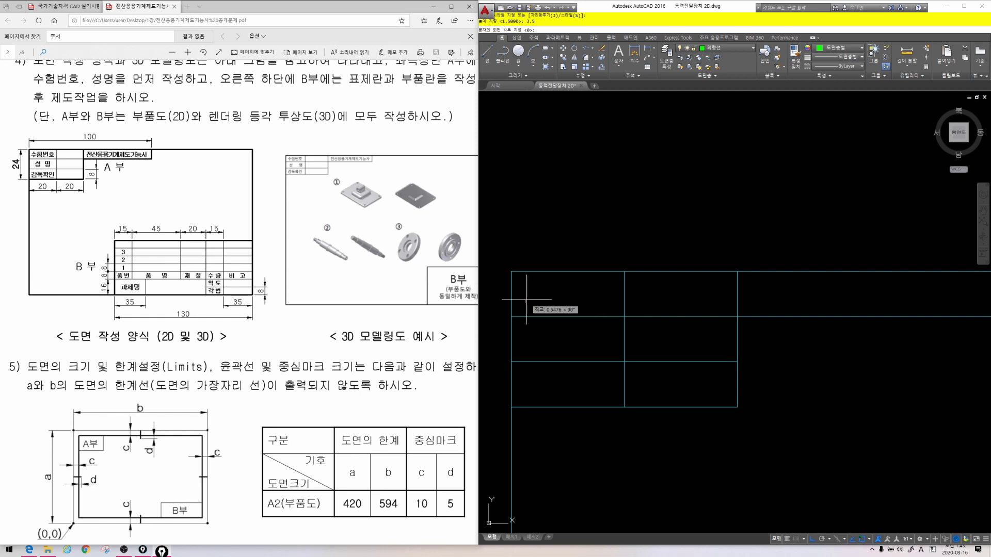
key("Return")
type("수험번호")
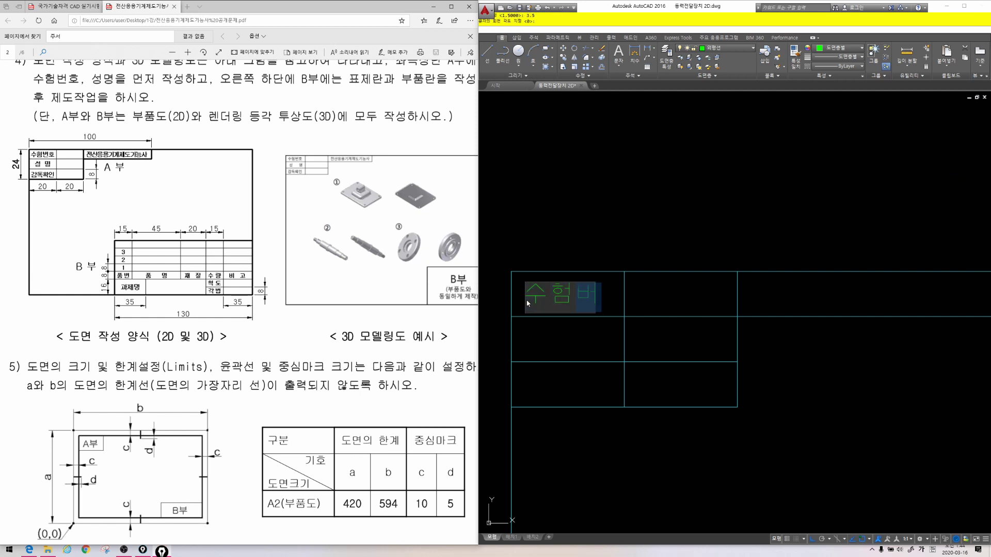
key("Return")
key("Return")
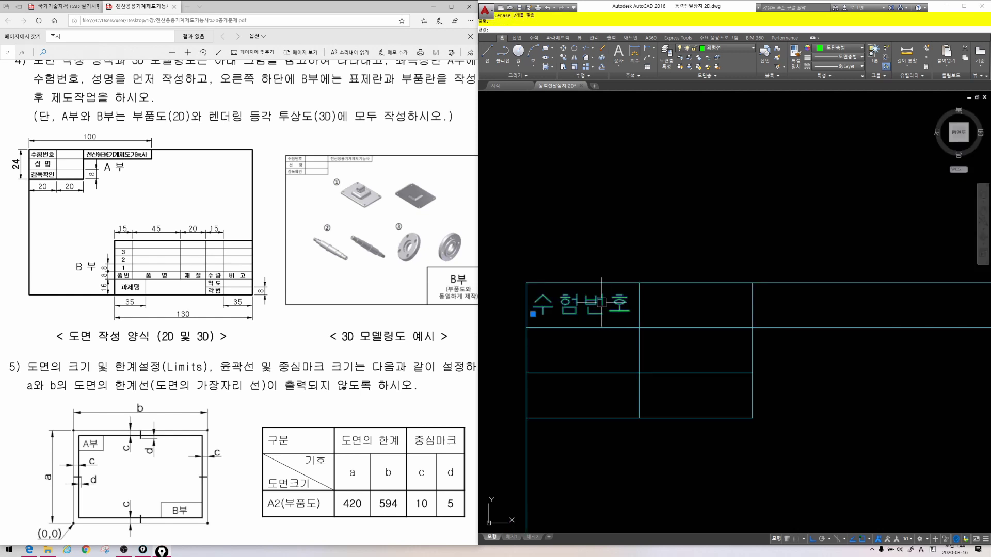
Step: Change the color of the "수험번호" text to yellow
left_click(839, 47)
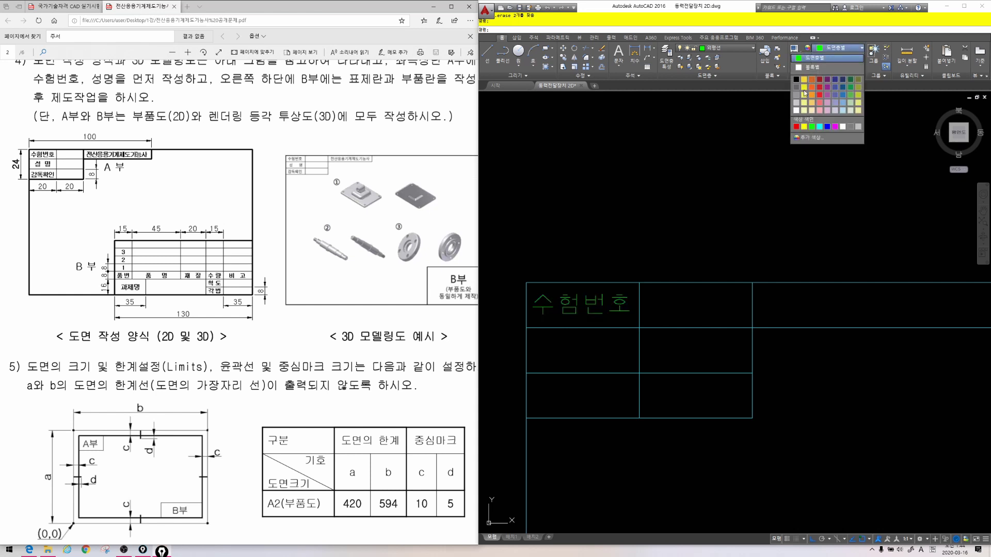
left_click(803, 127)
key("Escape")
key("Escape")
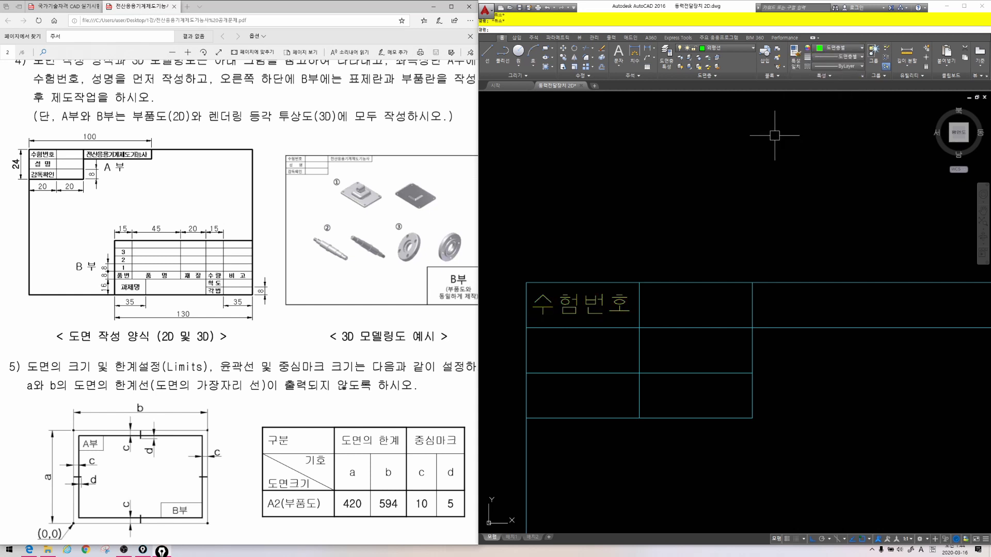
Step: Copy the "수험번호" text into the second cell of the top row and into the exam-title cell
type("co")
key("Return")
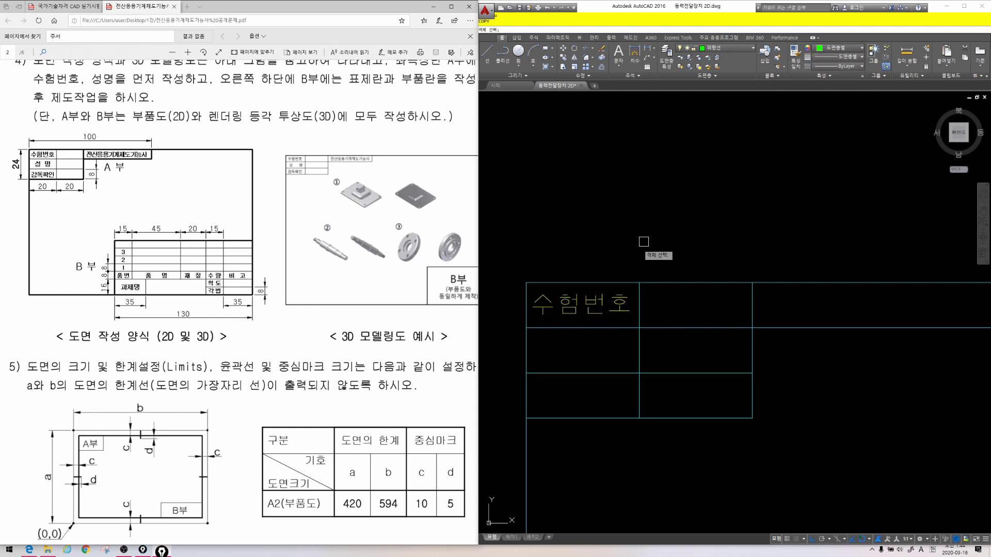
left_click(594, 304)
key("Return")
left_click(533, 313)
left_click(645, 313)
left_click(773, 313)
key("Escape")
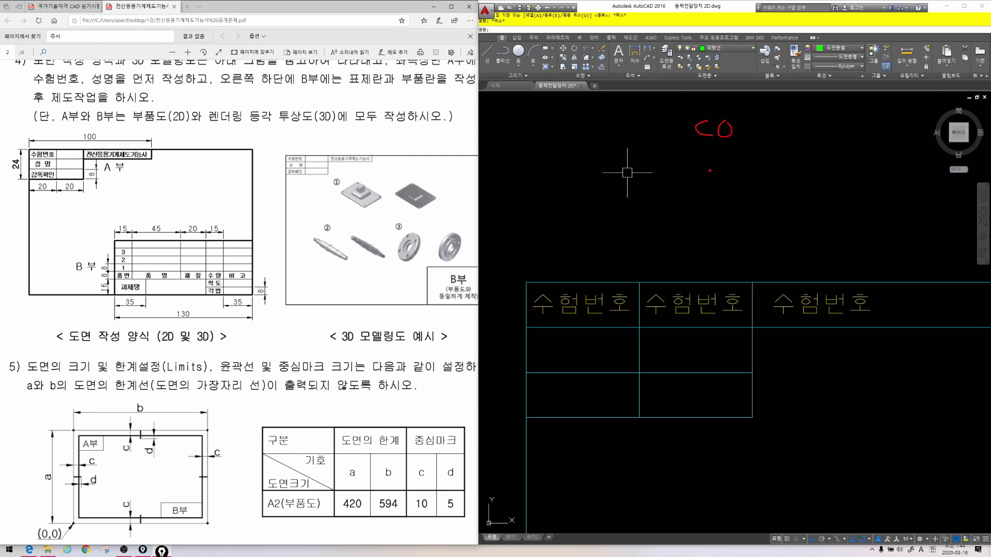
left_click_drag(736, 163, 738, 191)
left_click_drag(748, 181, 767, 180)
left_click_drag(758, 173, 760, 192)
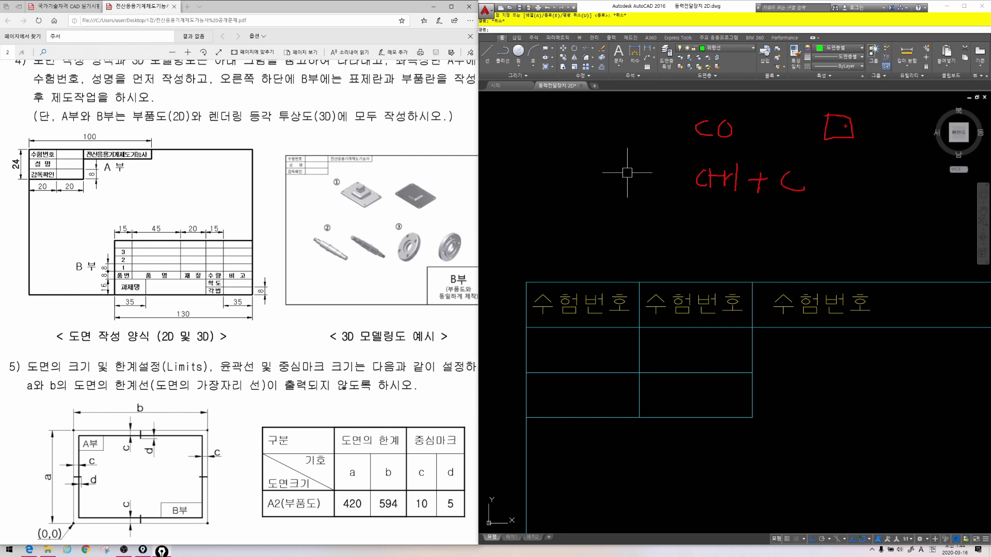
left_click_drag(815, 138, 936, 138, "shift")
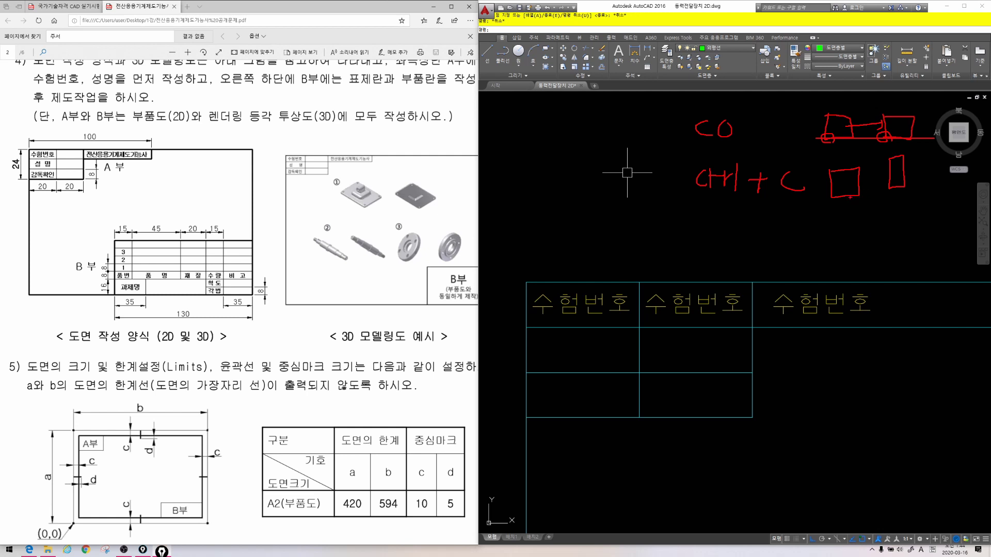
left_click_drag(847, 197, 915, 204)
left_click_drag(893, 192, 898, 200)
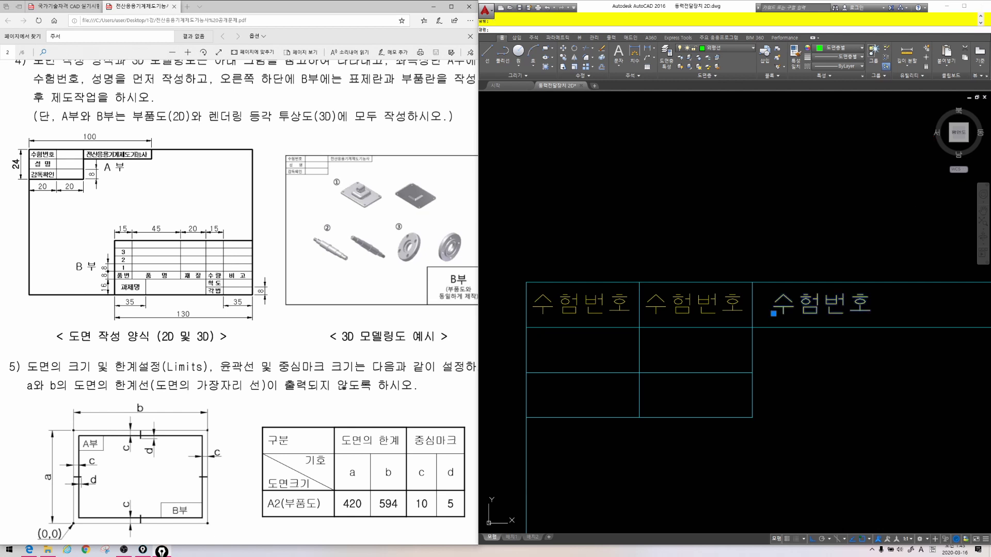
Step: Replace the text in the exam-title cell with "전산응용기계제도기능사"
double_click(804, 312)
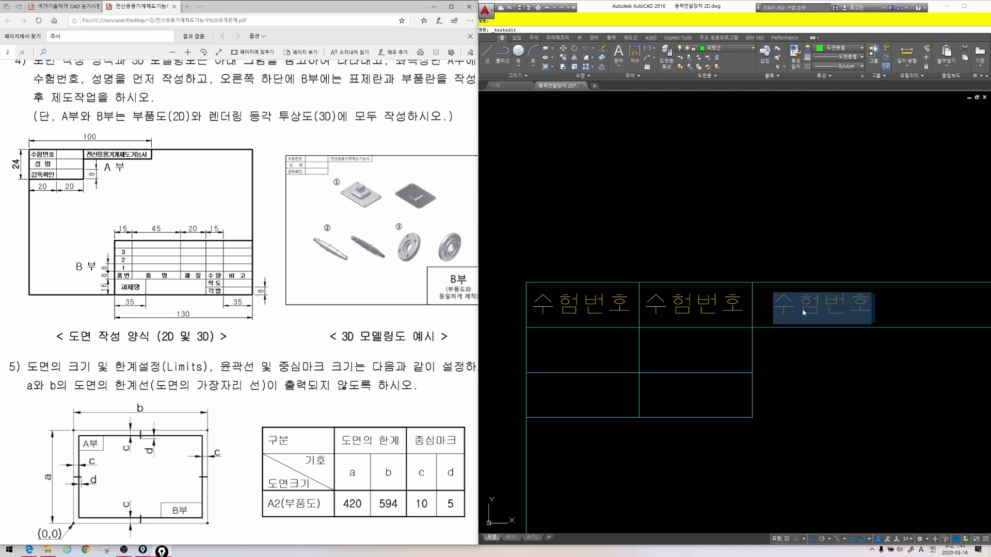
type("전산ㅇ")
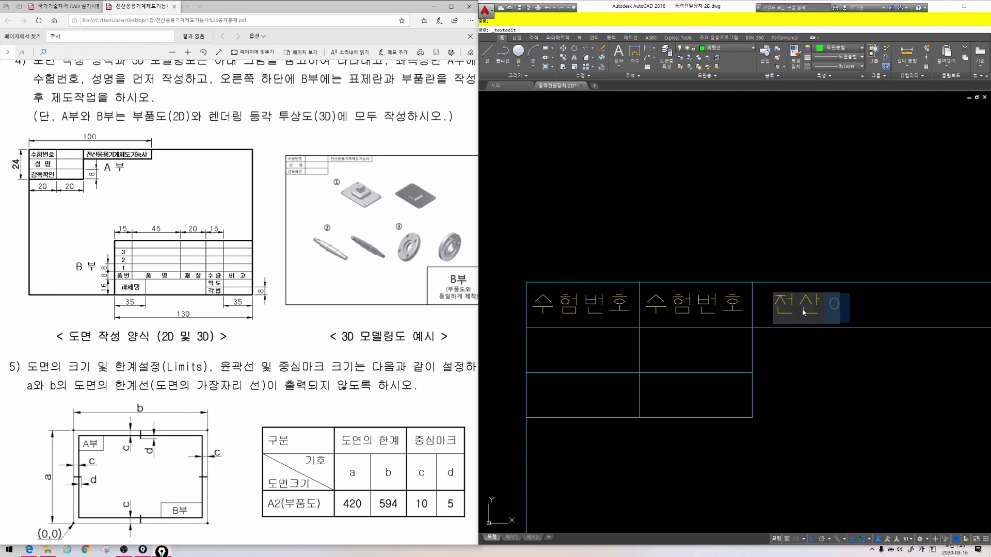
type("응요")
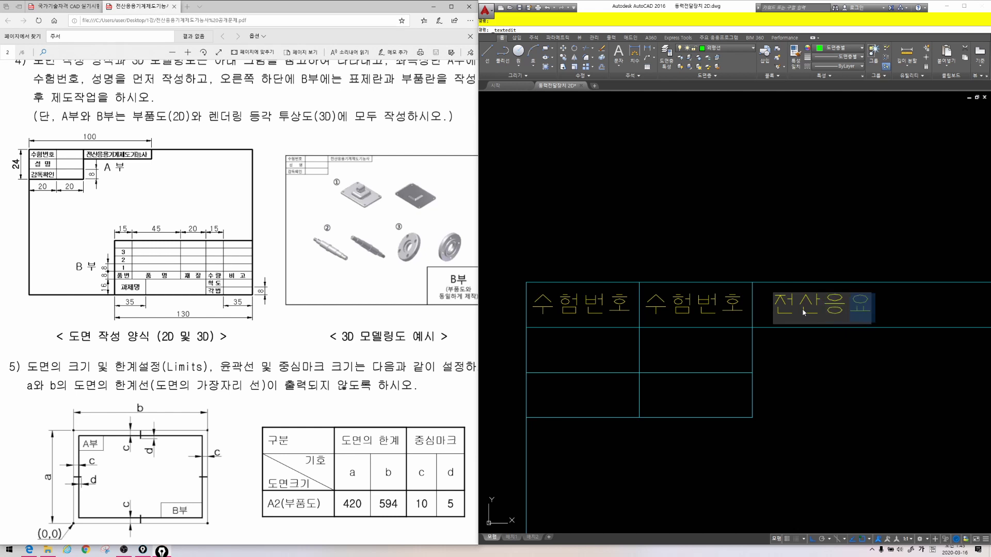
type("용기계제도기능")
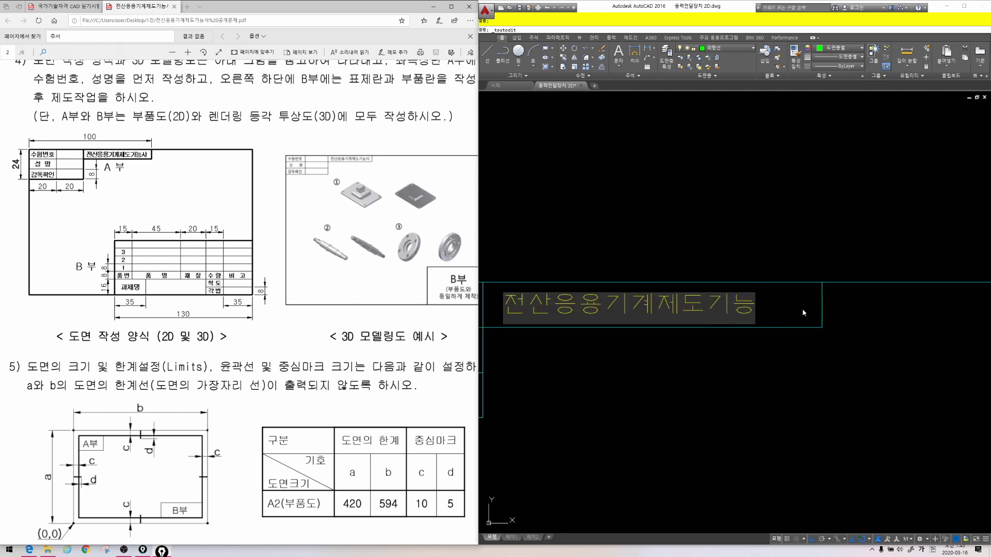
type("사")
key("Escape")
Step: Replace the copied "수험번호" text in the top row's second cell with the examinee number
middle_click_drag(515, 298, 719, 301)
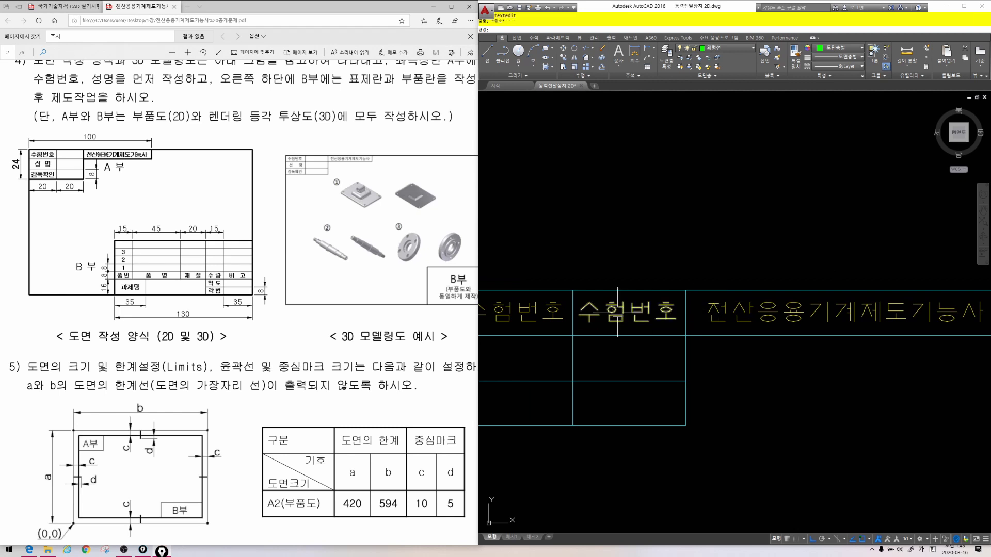
middle_click_drag(617, 312, 711, 307)
left_click(713, 308)
double_click(697, 313)
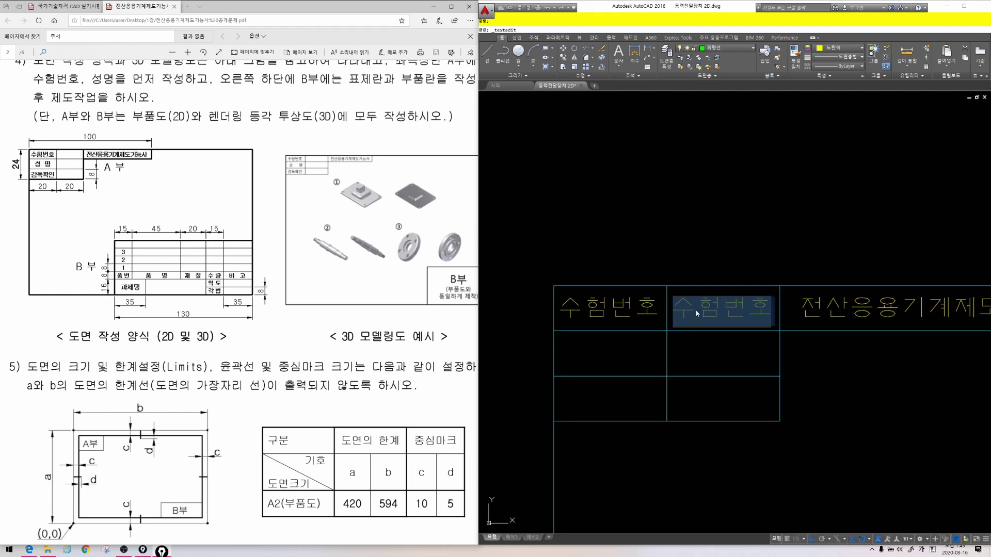
type("1234567")
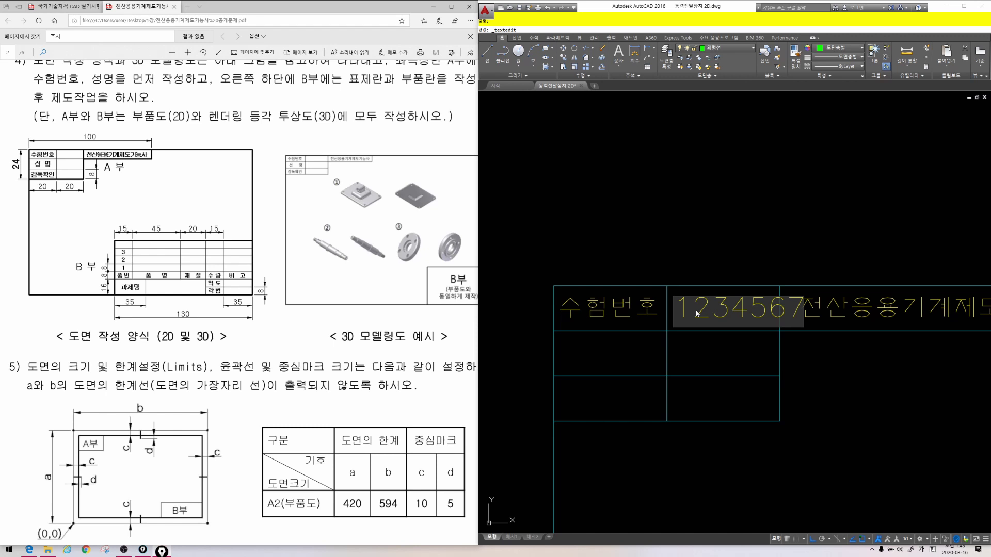
key("Return")
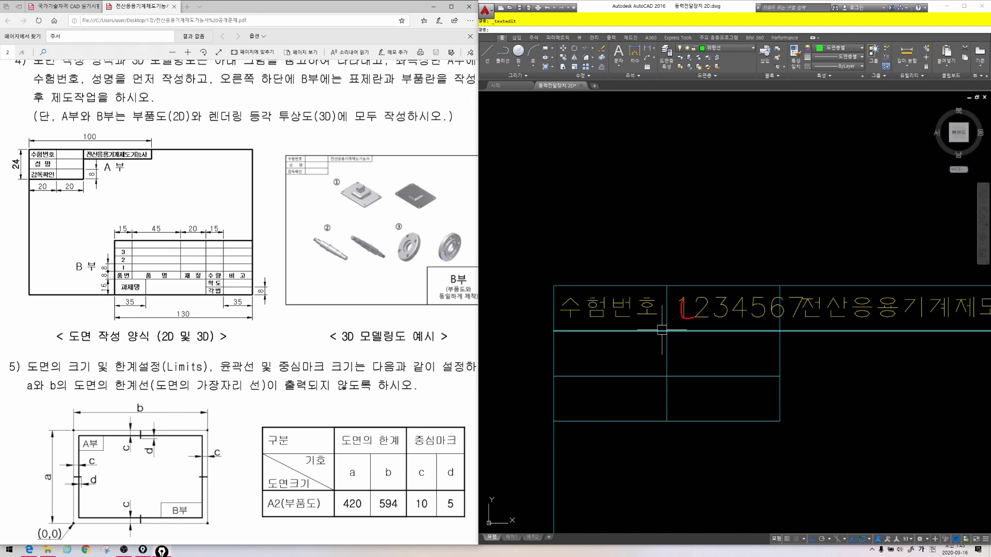
Step: Set the width factor of the examinee-number text to 0.7
left_click(720, 310)
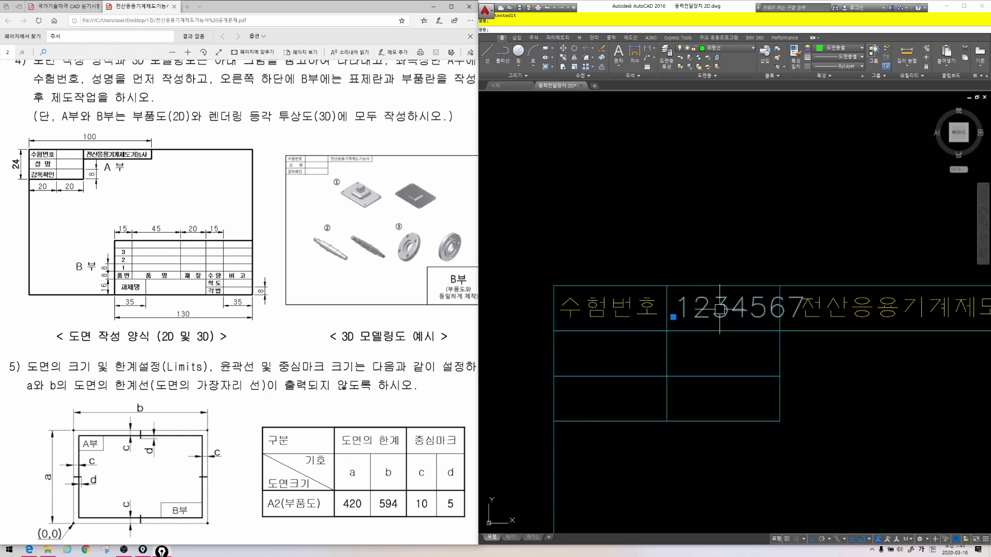
key("ctrl+1")
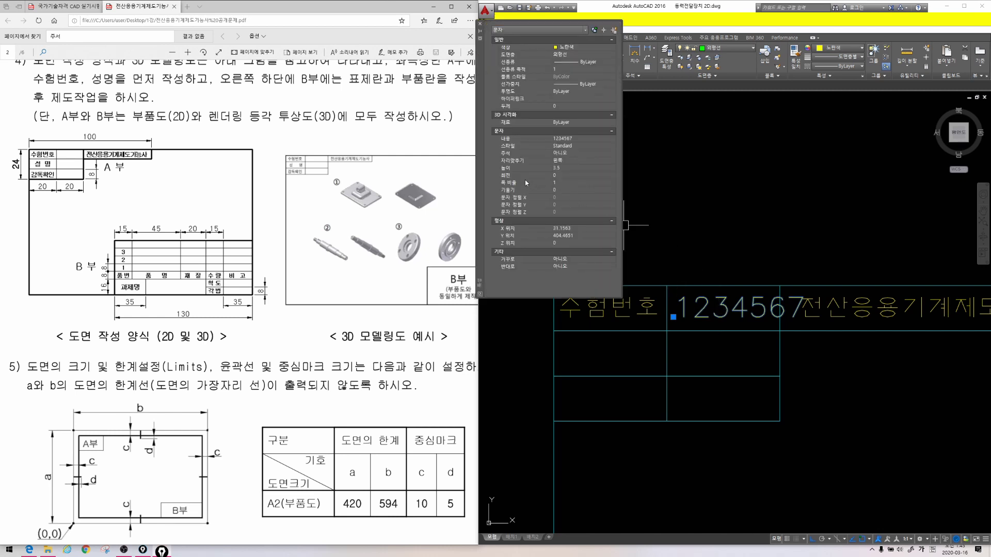
left_click_drag(518, 184, 531, 188)
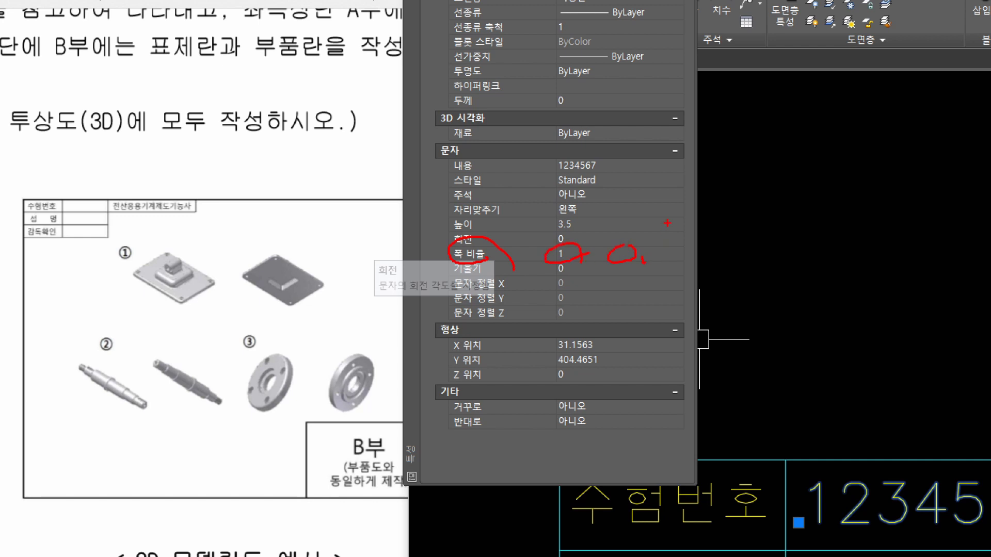
key("Escape")
left_click(623, 253)
type("0.6")
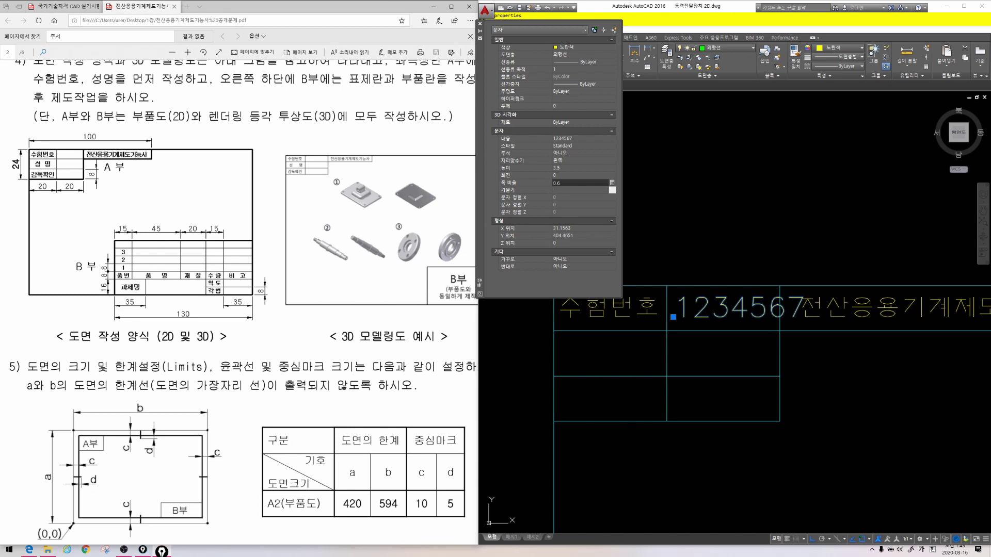
key("Return")
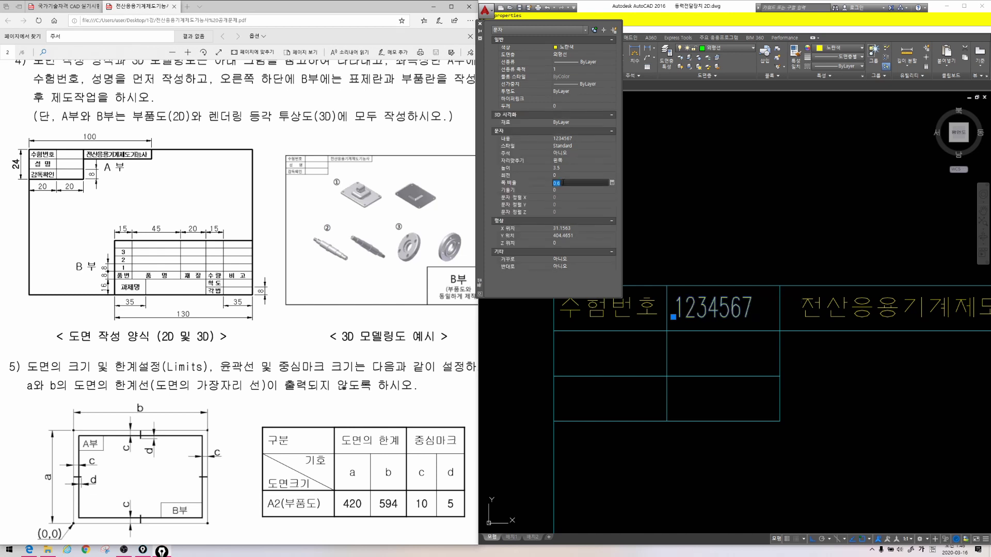
key("Return")
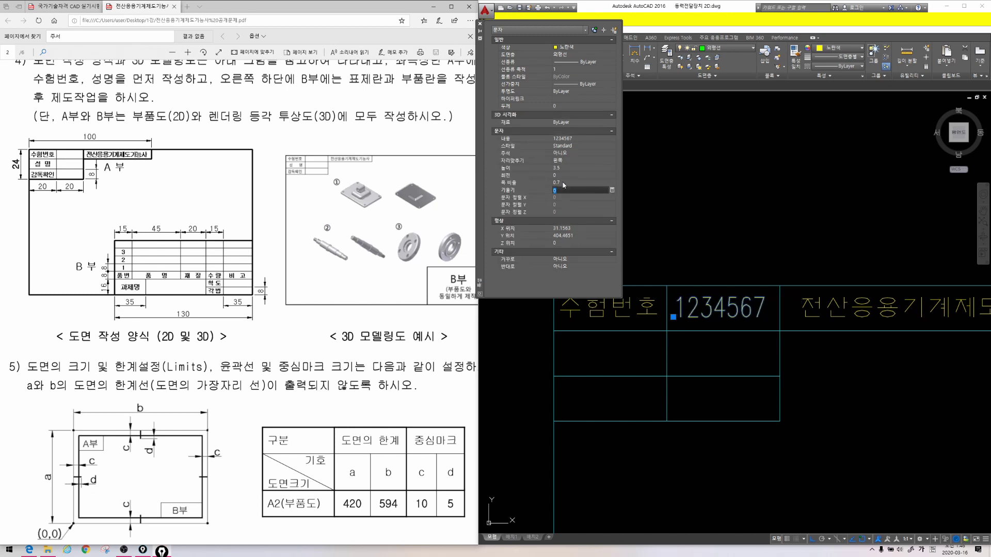
key("ctrl+1")
key("Escape")
key("Escape")
Step: Copy the "수험번호" text and the examinee-number text down into the second and third rows of title area A
scroll(735, 313, "up", 1)
middle_click_drag(736, 313, 694, 305)
scroll(695, 305, "down", 1)
scroll(741, 300, "down", 1)
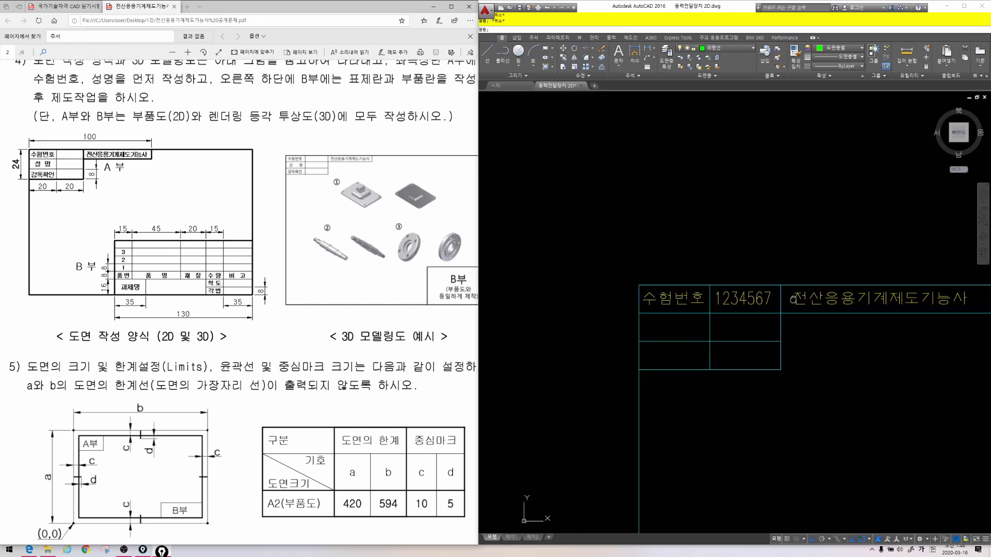
scroll(665, 267, "up", 1)
type("co")
key("Return")
left_click(580, 293)
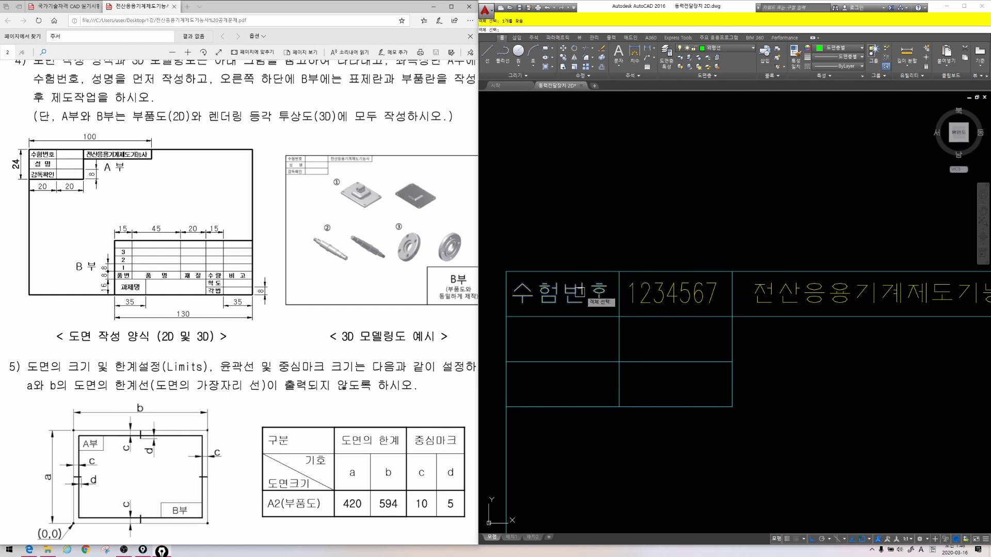
left_click(649, 292)
key("Return")
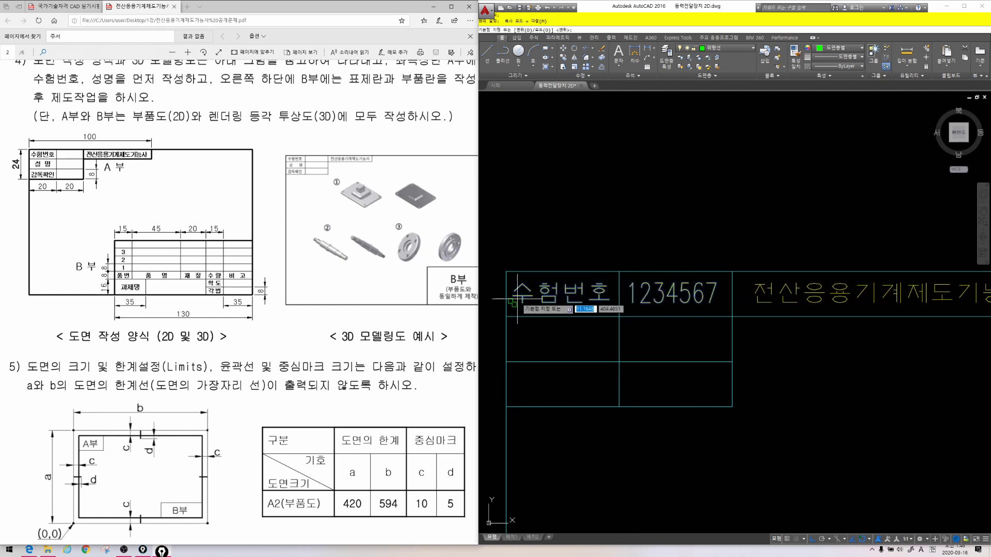
left_click(512, 303)
left_click(529, 339)
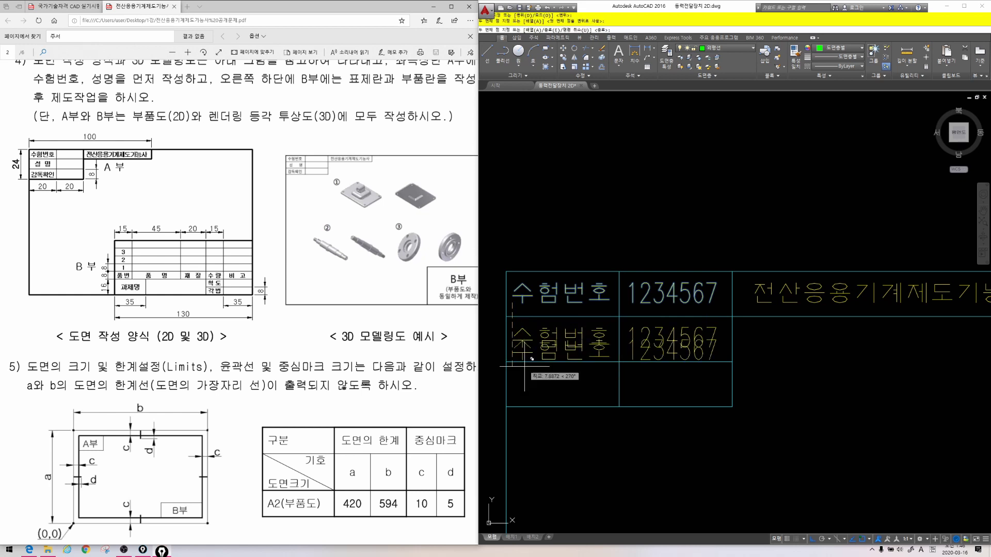
left_click(529, 382)
key("Return")
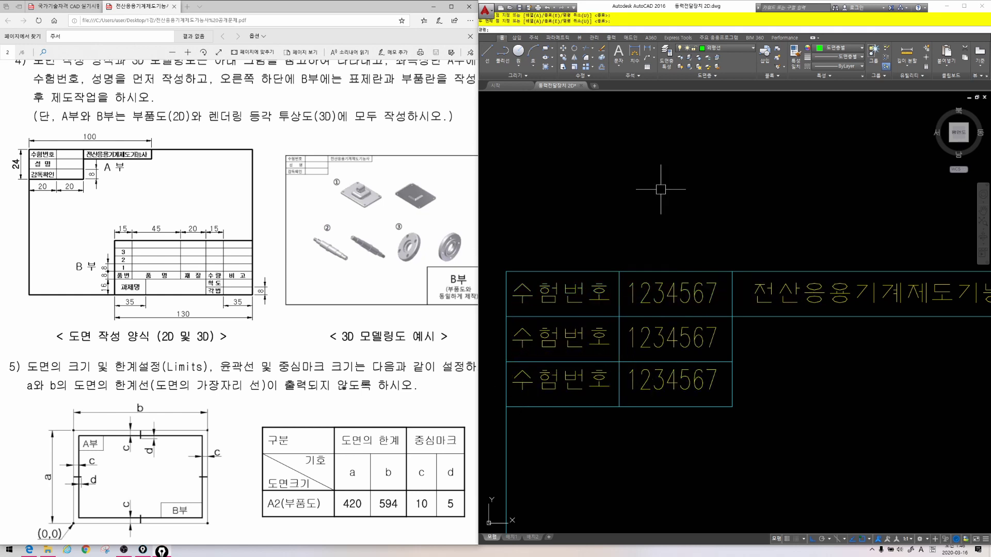
Step: Change the copied labels to "성 명" and "감독확인", and their neighbouring texts to the examinee's name and "(인)"
double_click(563, 338)
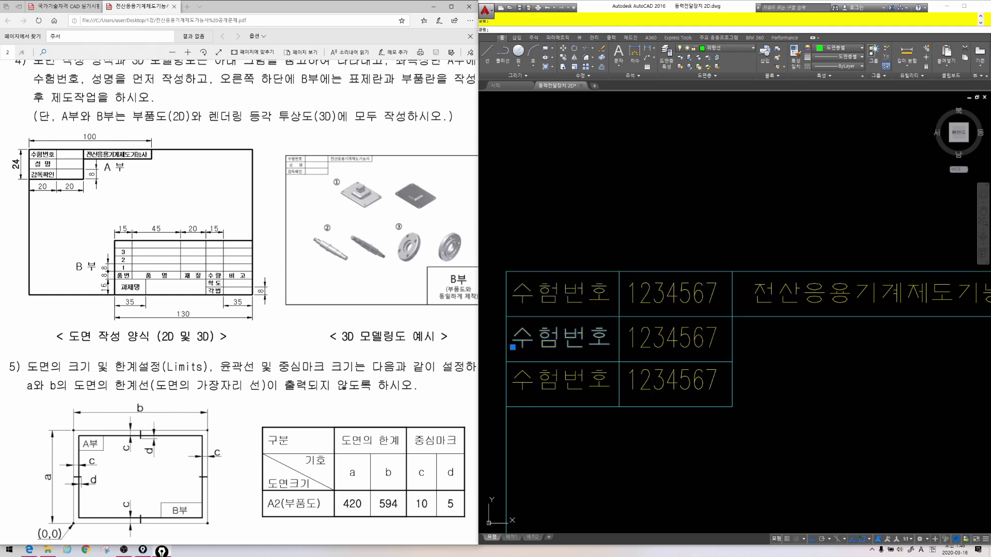
double_click(563, 339)
type("성 명")
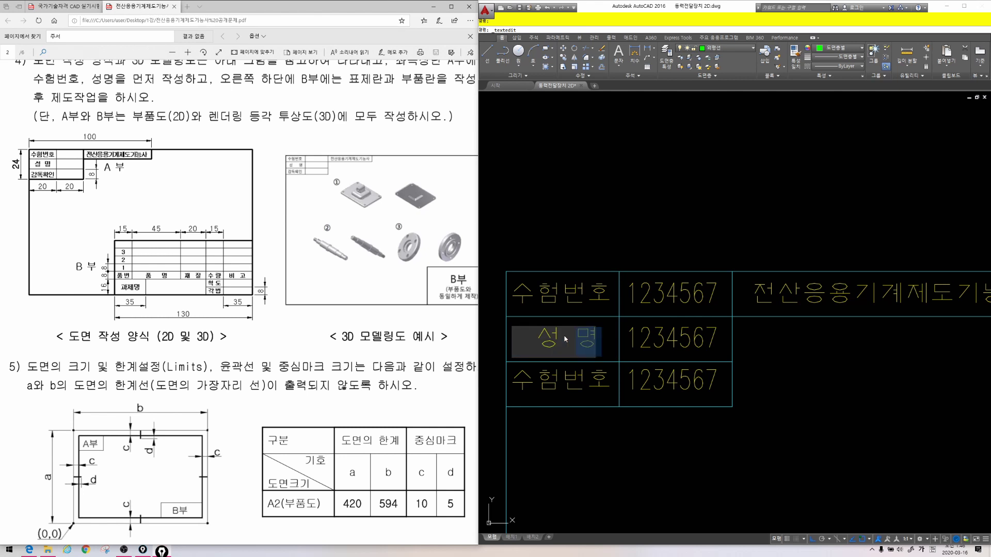
key("Return")
key("Return")
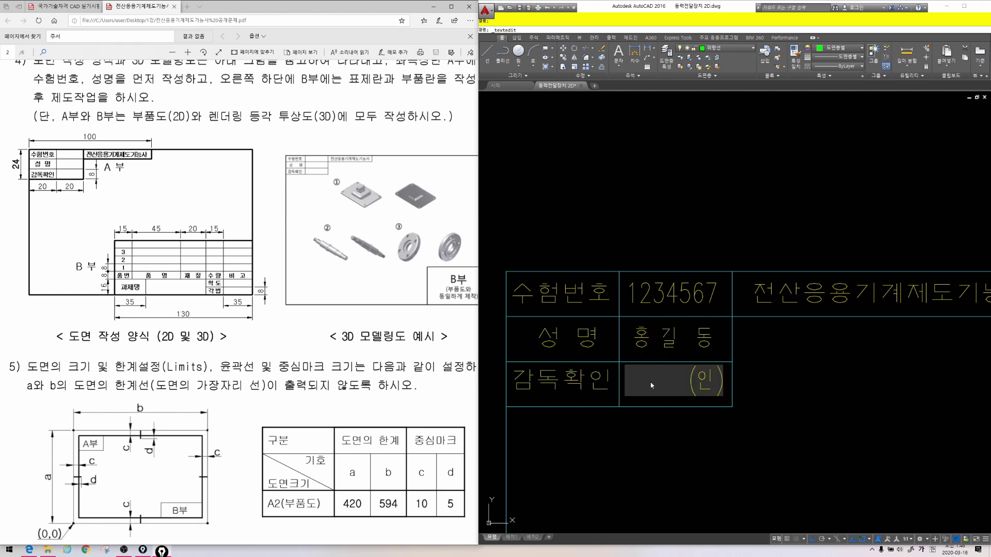
left_click(810, 375)
mouse_move(806, 371)
middle_mouse_down()
mouse_move(758, 364)
mouse_move(809, 361)
middle_mouse_up()
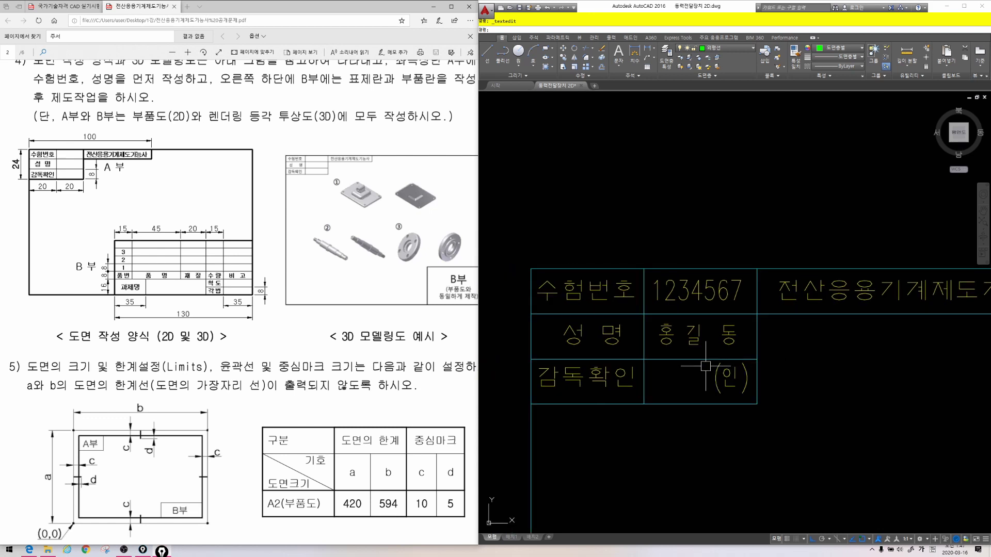
key("Escape")
Step: Offset the sheet's bottom border line upward by 16 for title area B
scroll(706, 366, "down", 5)
scroll(717, 222, "up", 4)
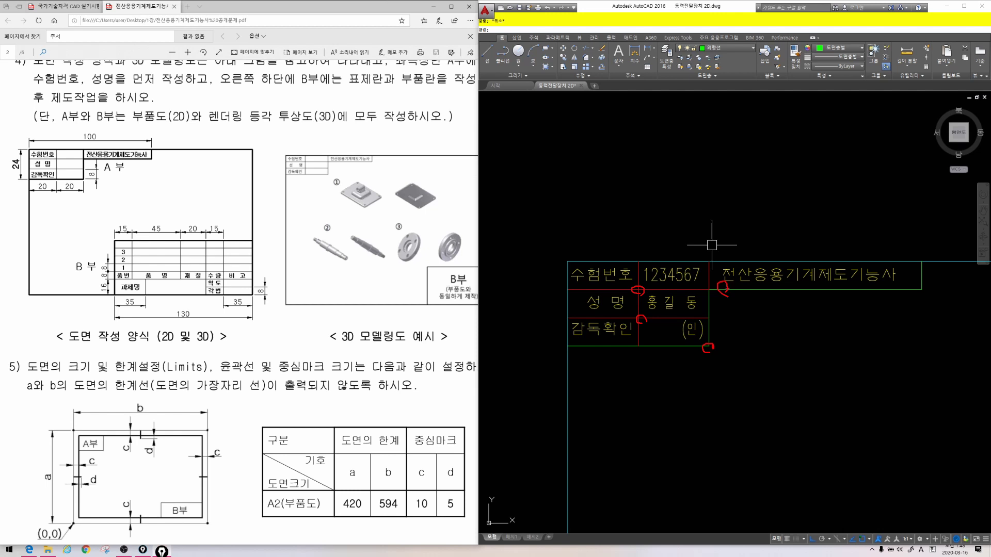
scroll(816, 299, "down", 2)
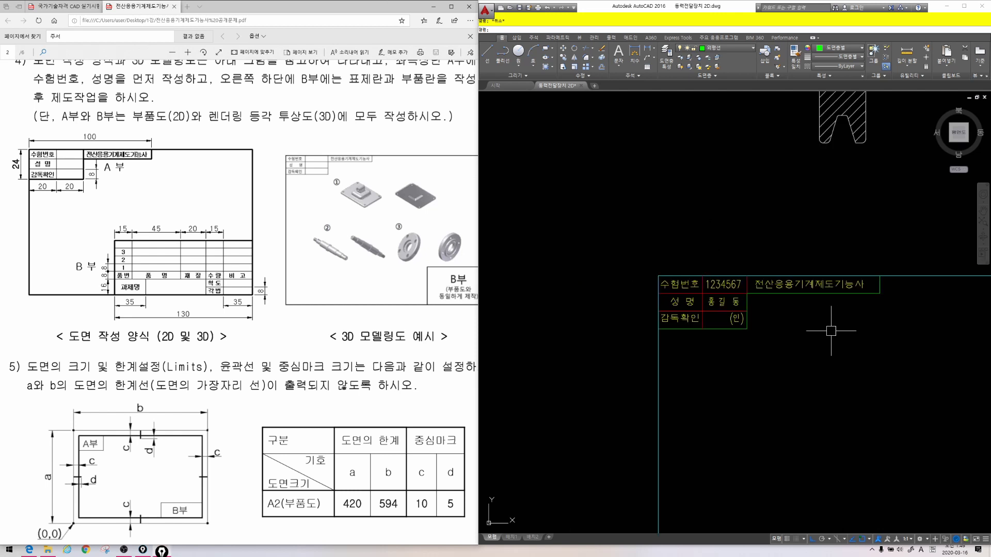
mouse_move(813, 330)
middle_mouse_down()
mouse_move(695, 268)
mouse_move(541, 151)
middle_mouse_up()
mouse_move(769, 320)
middle_mouse_down()
mouse_move(515, 114)
mouse_move(477, 218)
middle_mouse_up()
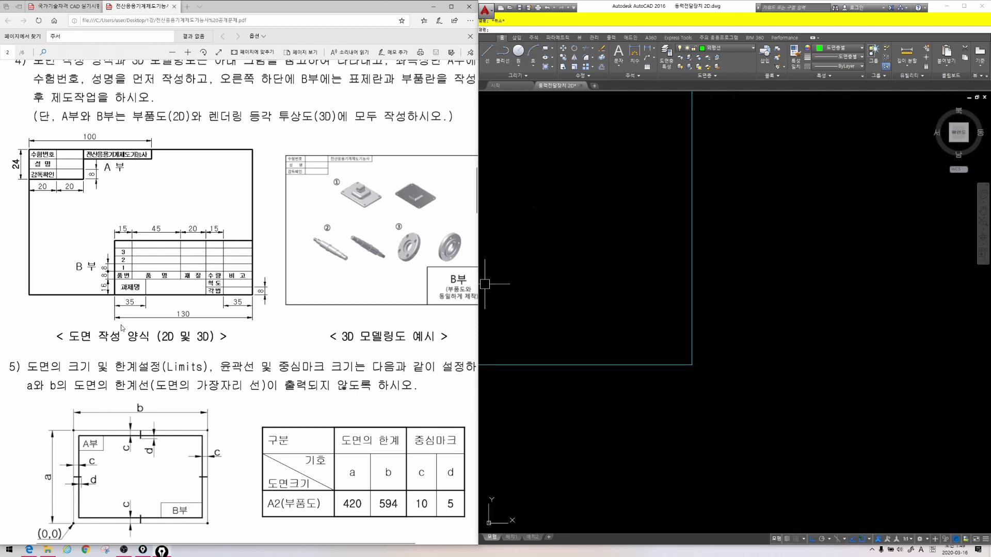
mouse_move(229, 326)
left_mouse_down()
mouse_move(96, 295)
mouse_move(307, 299)
left_mouse_up()
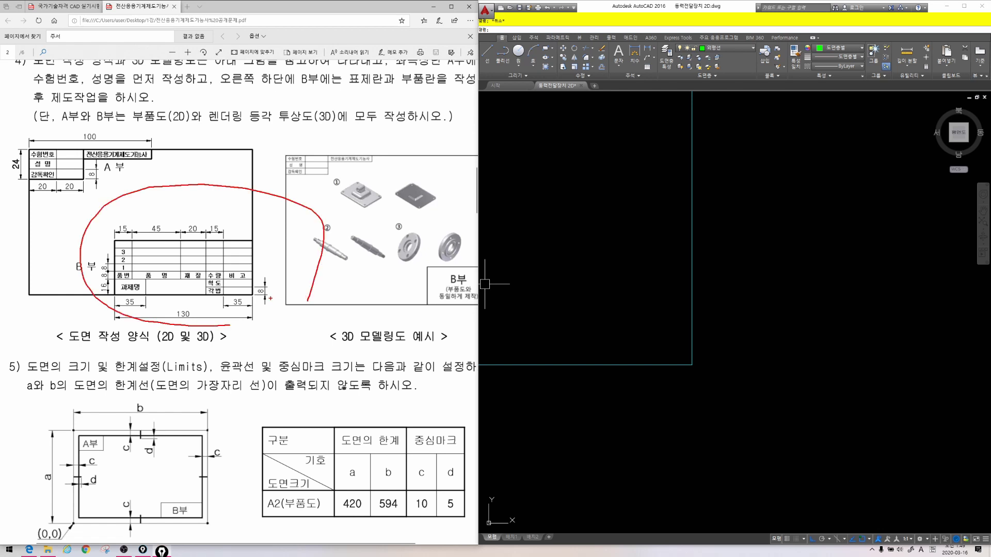
key("Escape")
type("o")
key("space")
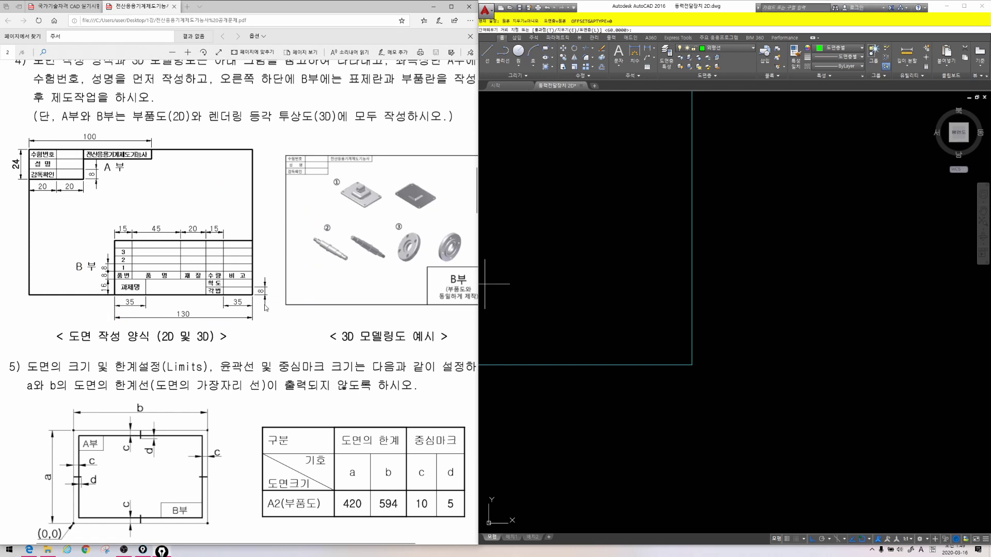
type("16")
key("space")
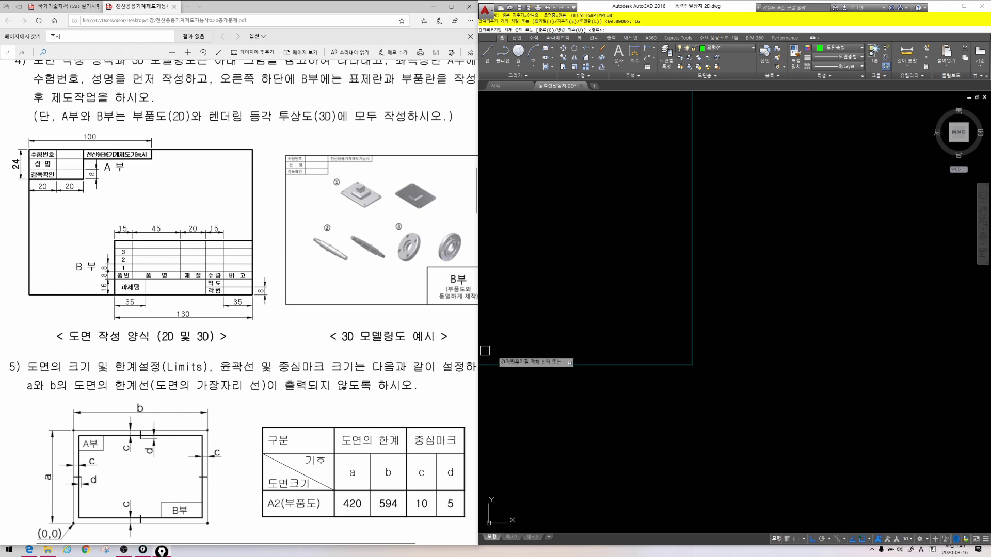
left_click(555, 365)
left_click(570, 321)
middle_click_drag(573, 314, 739, 313)
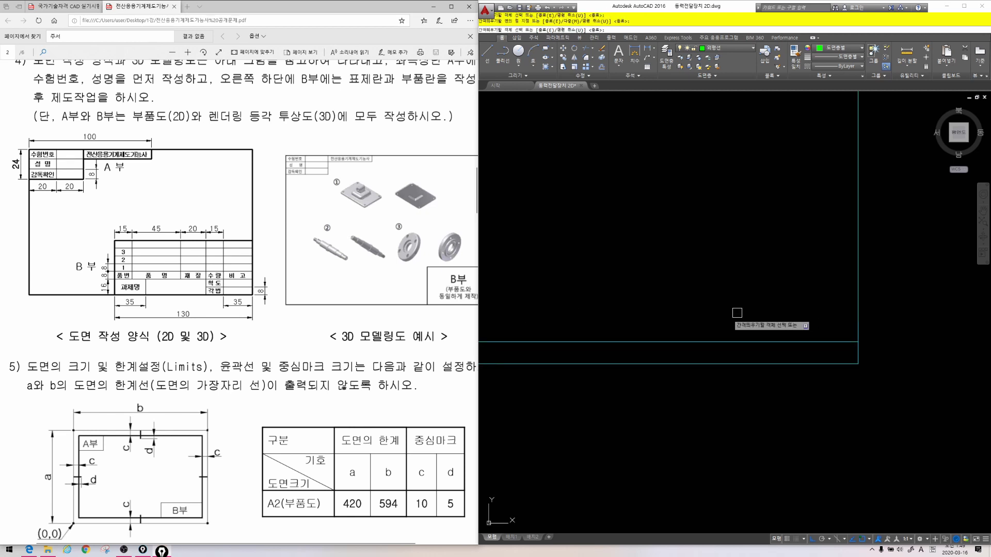
key("space")
Step: Offset the new horizontal line upward eight times in succession at a distance of 8 to form the row lines of title area B
type("o")
key("space")
type("8")
key("space")
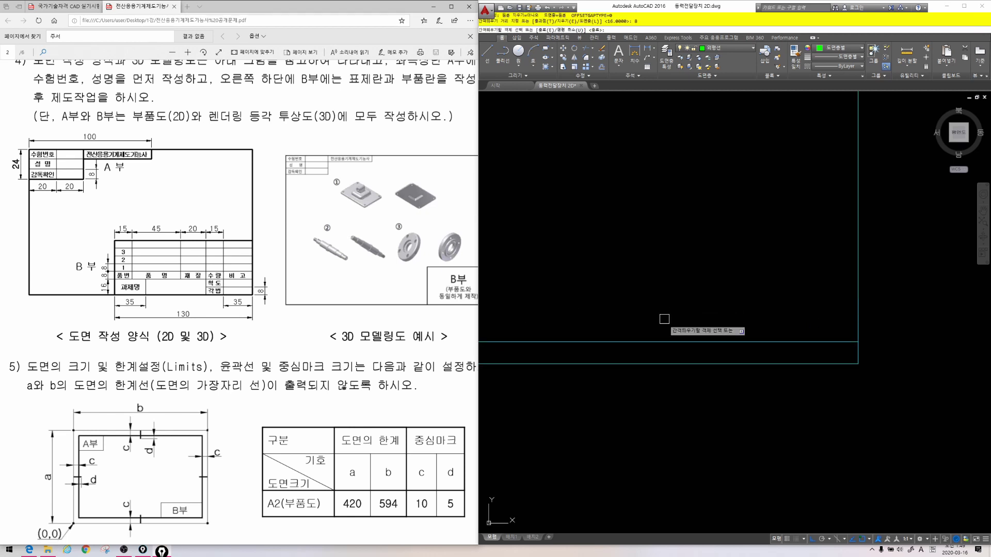
left_click(673, 268)
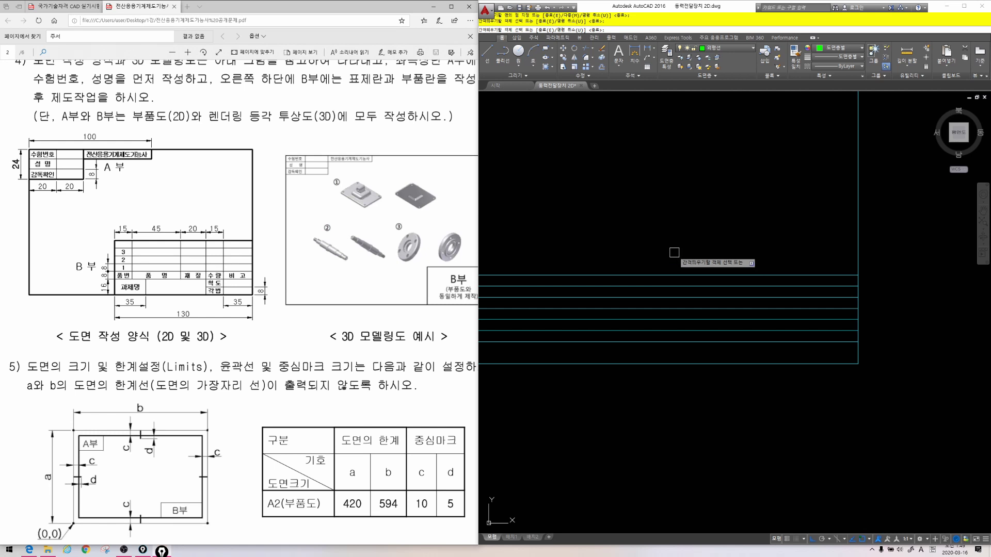
left_click(675, 275)
left_click(675, 265)
left_click(675, 264)
left_click(676, 264)
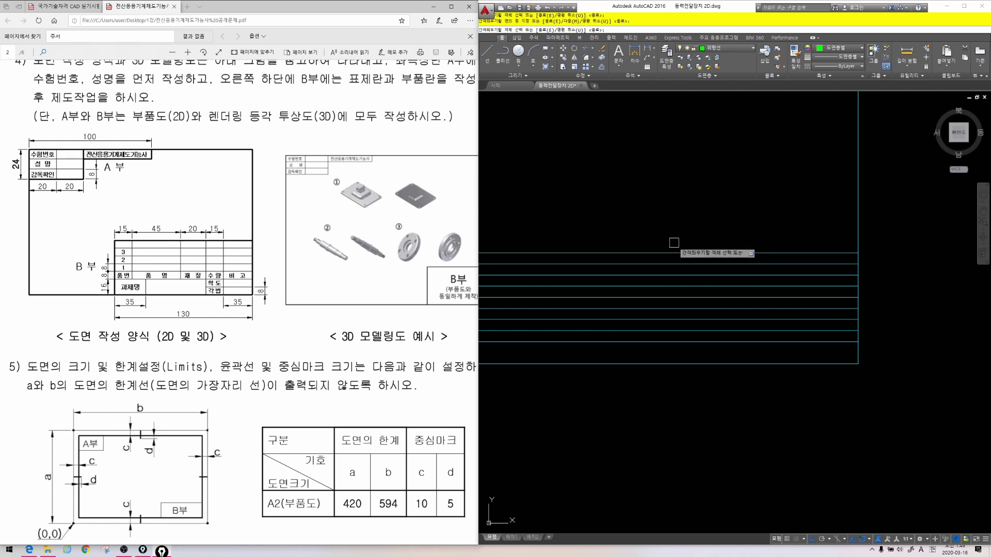
key("Escape")
key("Escape")
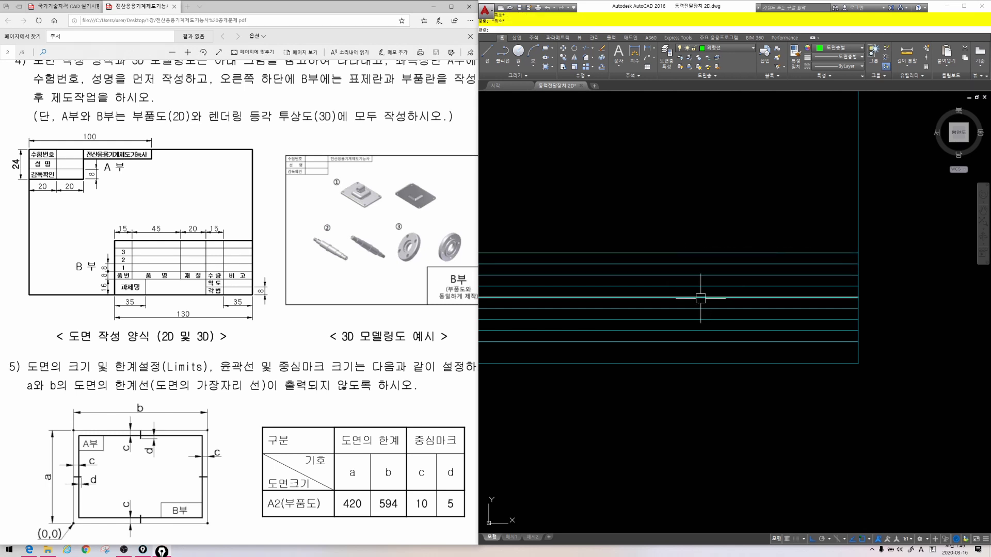
Step: Offset the sheet's right border line inward by 130 to form the left edge of title area B
key("space")
type("130")
key("space")
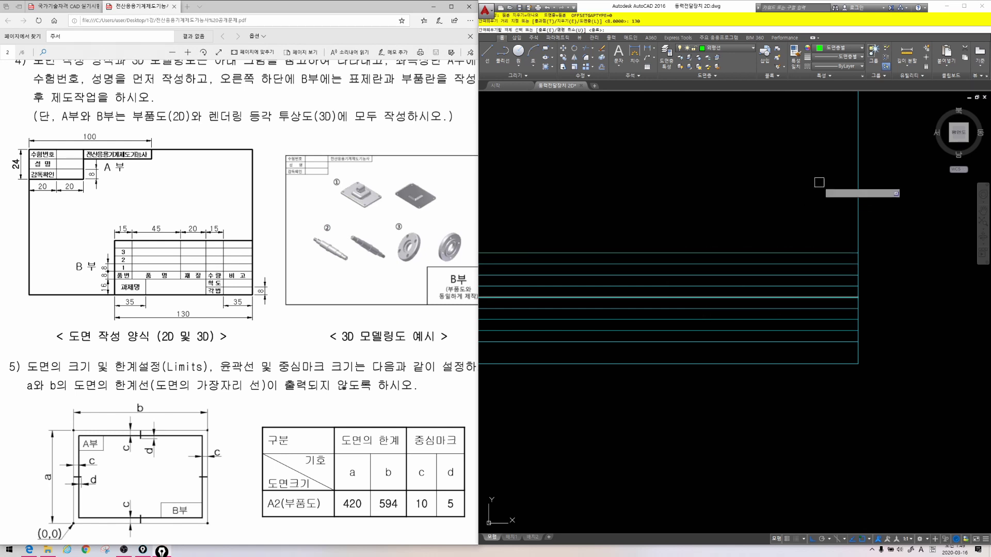
key("Escape")
key("Escape")
scroll(688, 360, "up", 4)
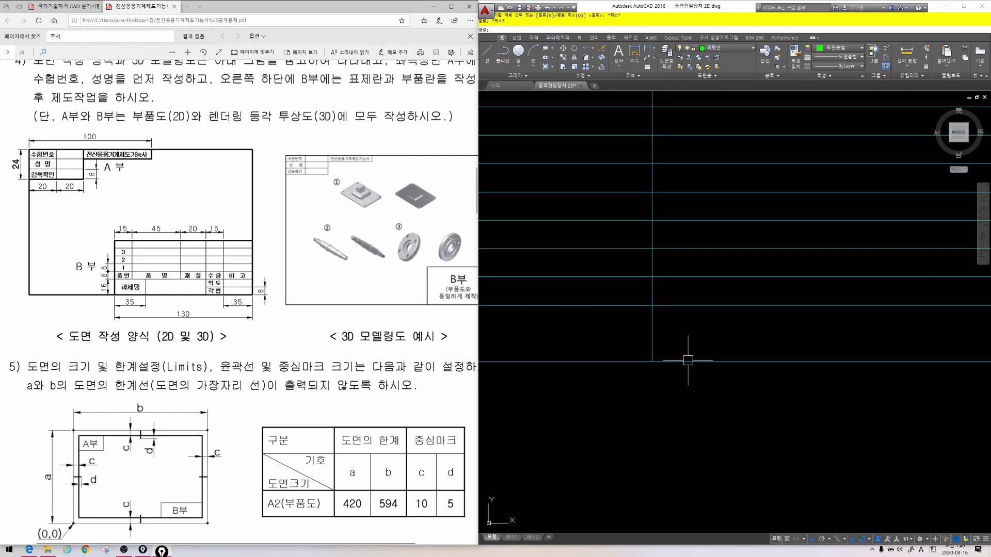
Step: Trim away the lowest part of the new left edge line, between the bottom border and the first row line
type("tr")
key("space")
key("space")
left_click(652, 335)
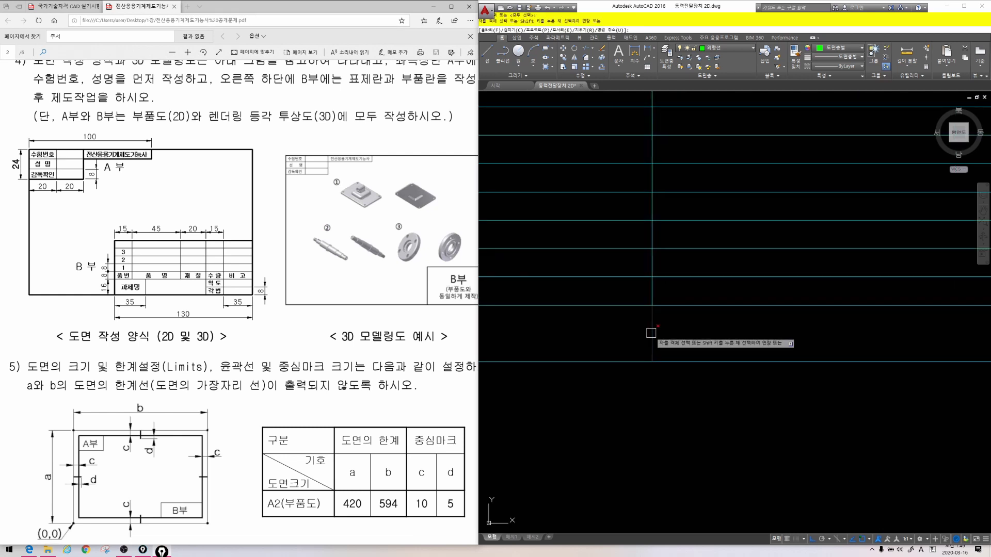
key("Escape")
Step: Draw a short vertical line closing the left edge from the first row line down to the bottom border
type("l")
key("space")
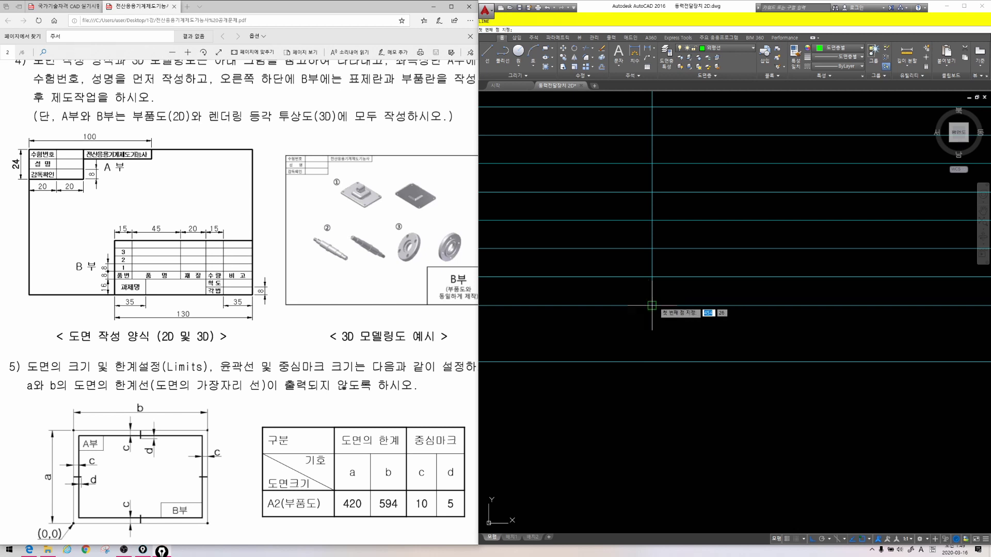
left_click(652, 307)
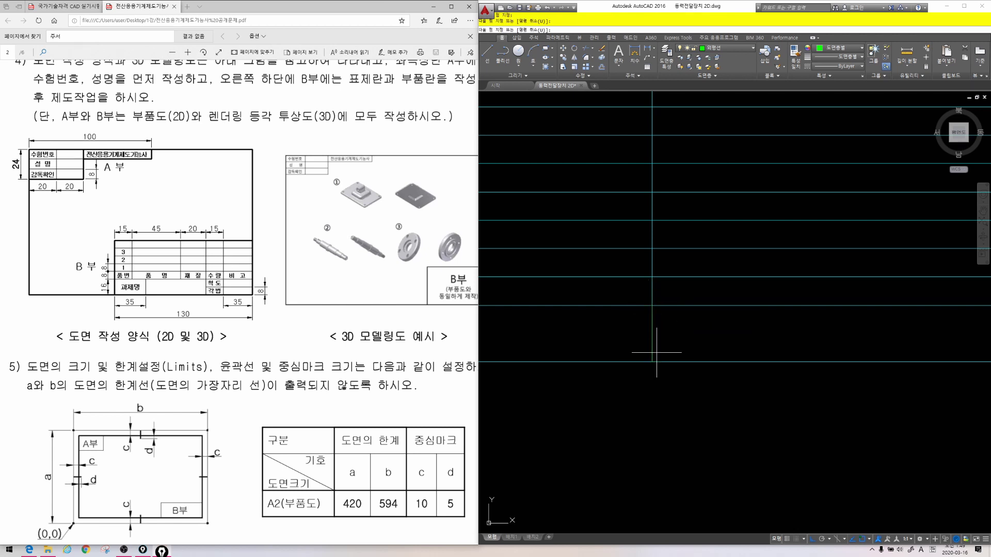
key("Escape")
scroll(613, 336, "down", 3)
scroll(614, 335, "down", 2)
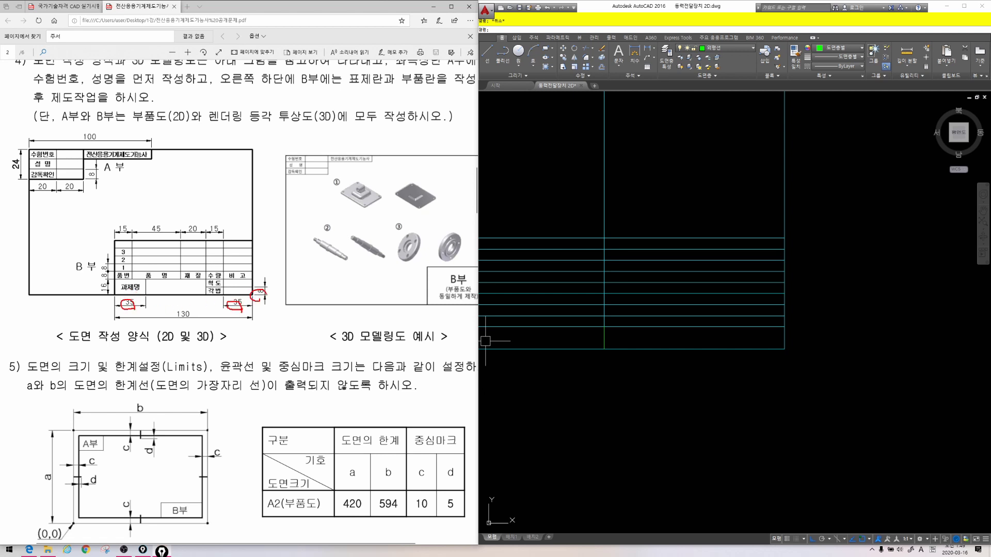
Step: Offset the short left edge line of the bottom row 35 to the right for the 과제명 cell
key("Escape")
type("o")
key("Return")
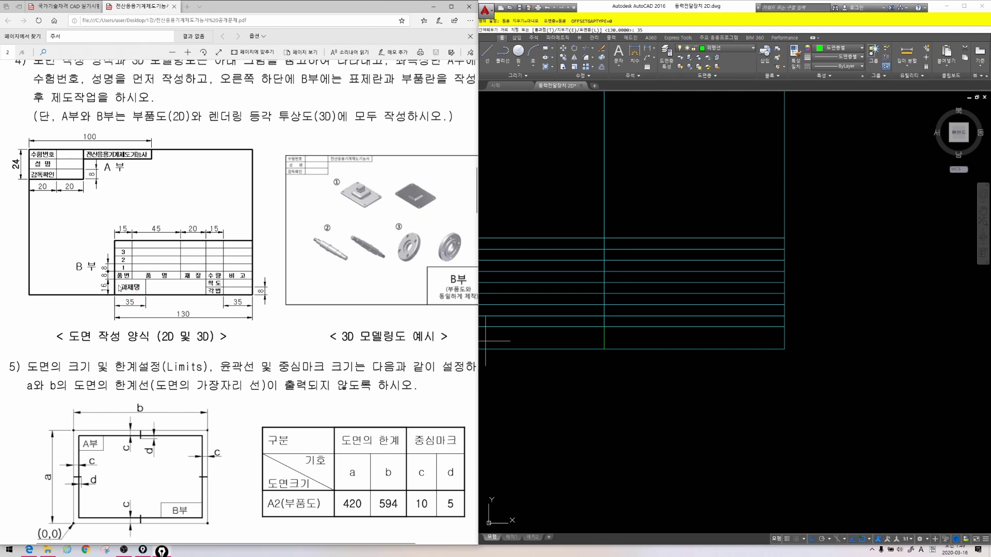
type("35")
key("Return")
key("Escape")
scroll(602, 338, "up", 2)
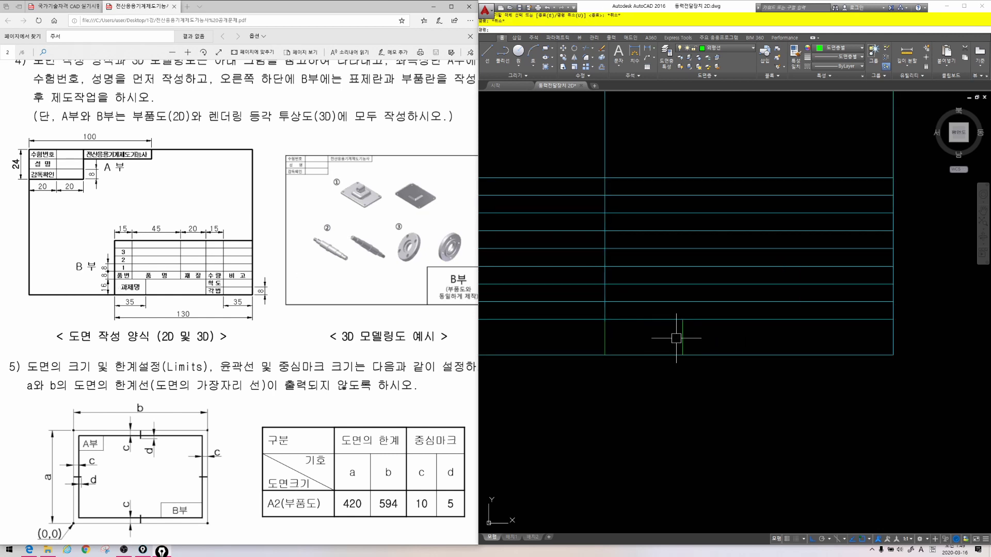
Step: Offset the sheet's right border line 35 to the left for the 척도 and 각법 value cells
type("o")
key("Return")
type("3")
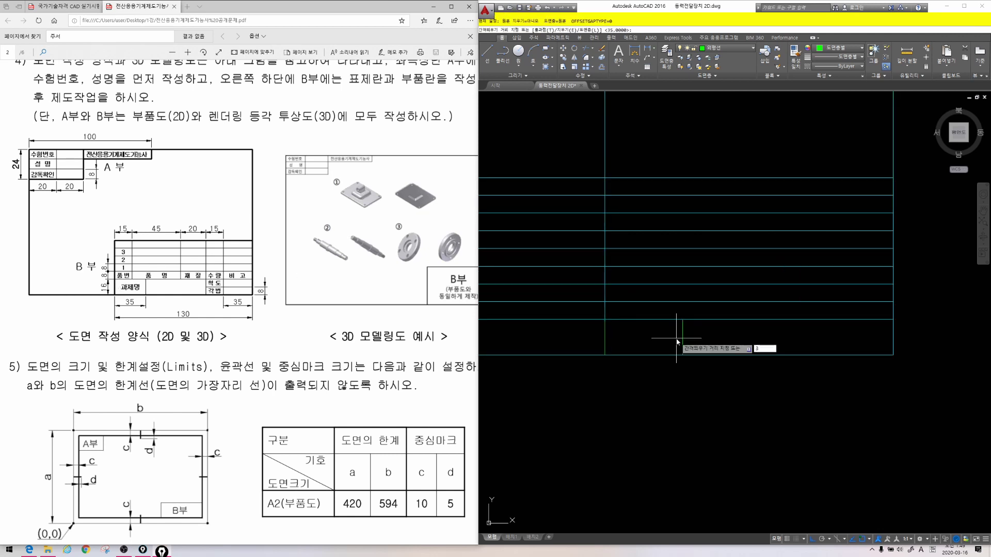
type("5")
key("Return")
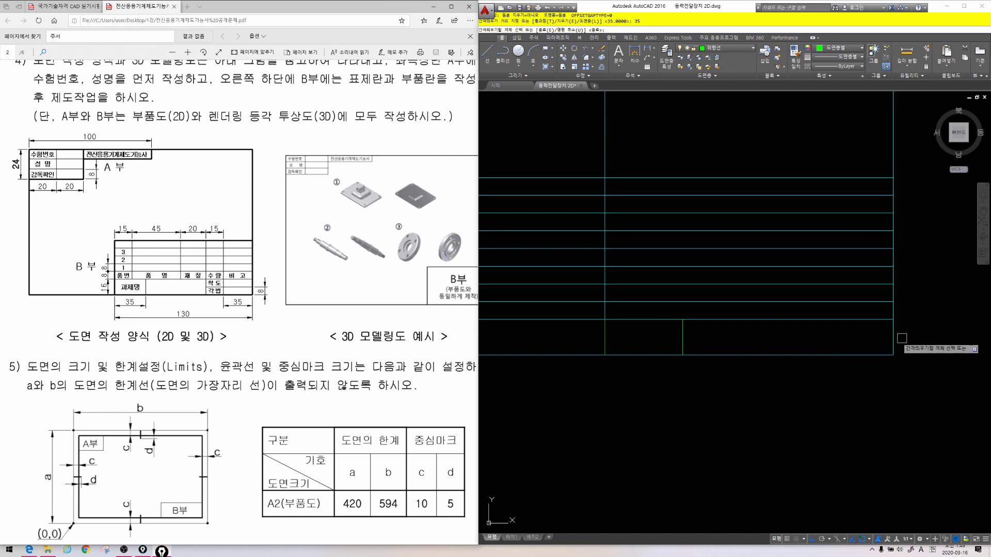
left_click(894, 338)
left_click(870, 338)
key("Return")
Step: Offset that new vertical line 15 further left and trim both verticals above the bottom row
key("Return")
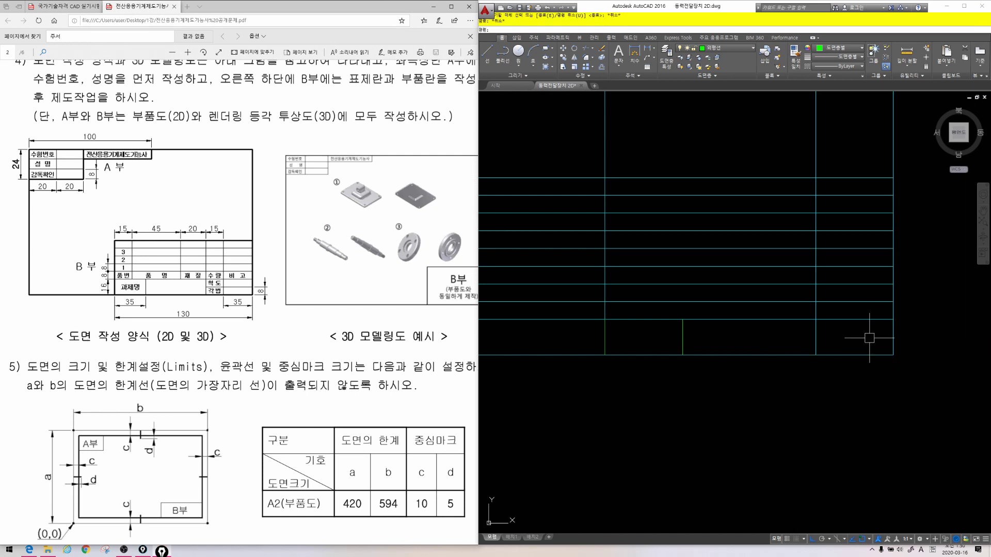
key("Return")
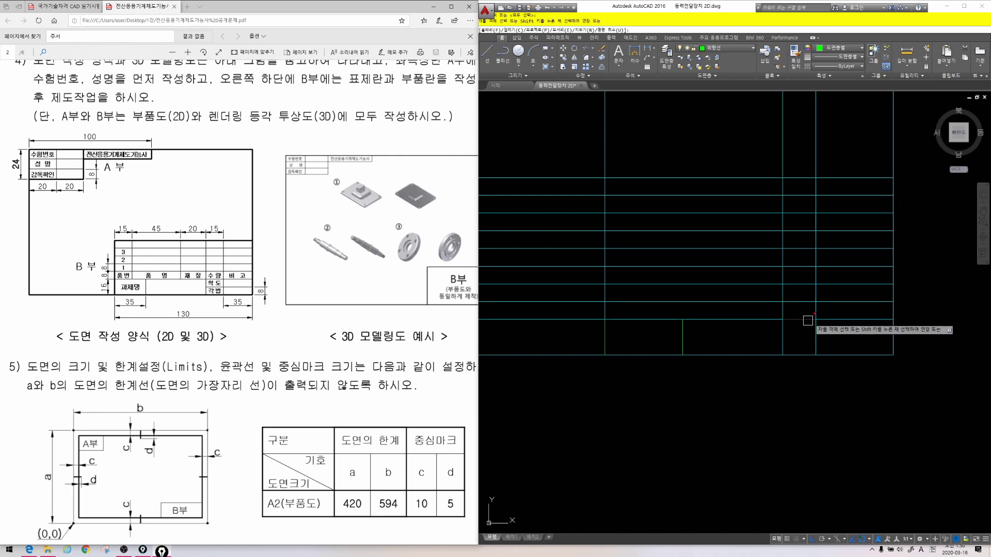
left_click(816, 330)
left_click(792, 313)
key("Escape")
key("Escape")
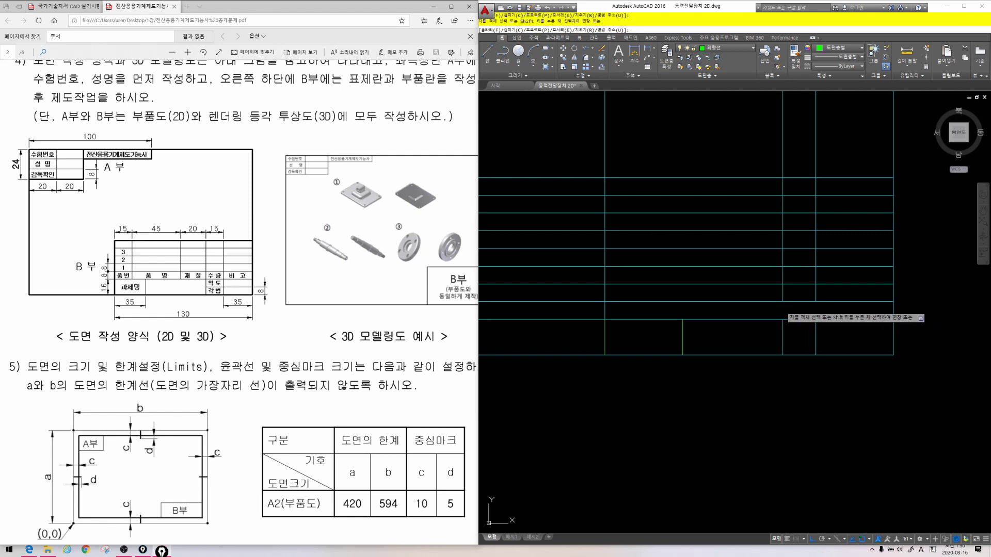
Step: Trim the row lines projecting left of the table and the left edge line above the top row
mouse_move(682, 247)
middle_mouse_down()
mouse_move(714, 252)
mouse_move(699, 270)
middle_mouse_up()
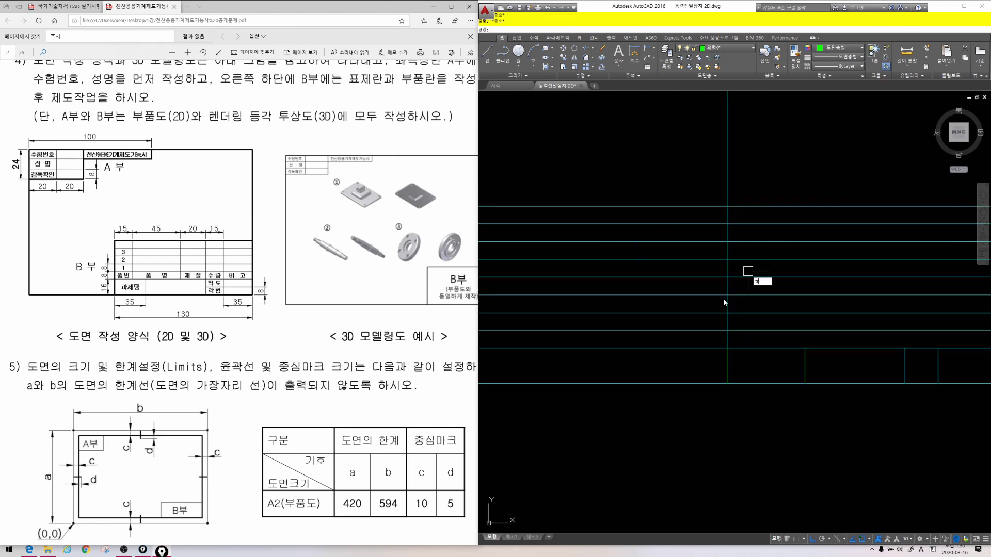
left_click(702, 374)
left_click(648, 148)
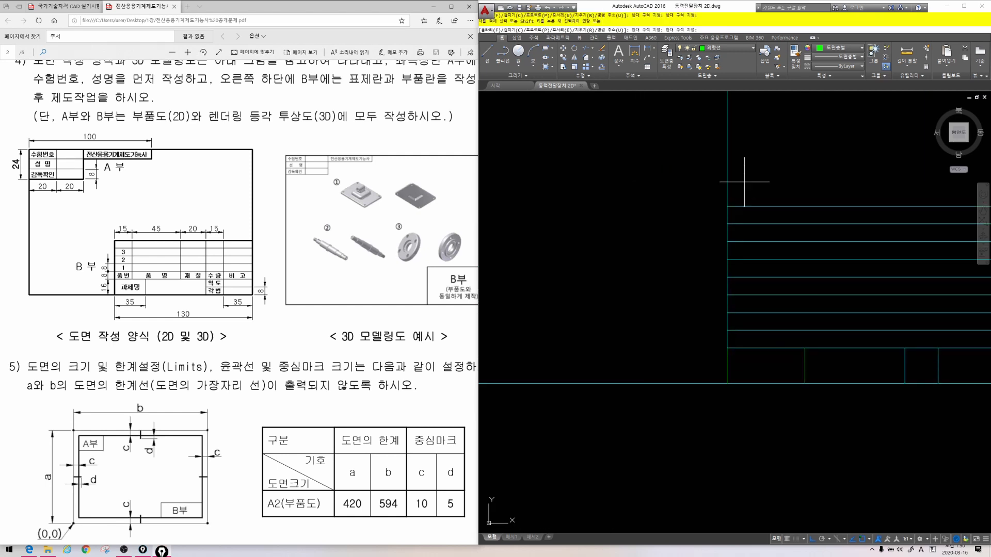
scroll(738, 186, "down", 2)
middle_click_drag(738, 187, 733, 206)
scroll(732, 206, "down", 3)
scroll(732, 206, "up", 3)
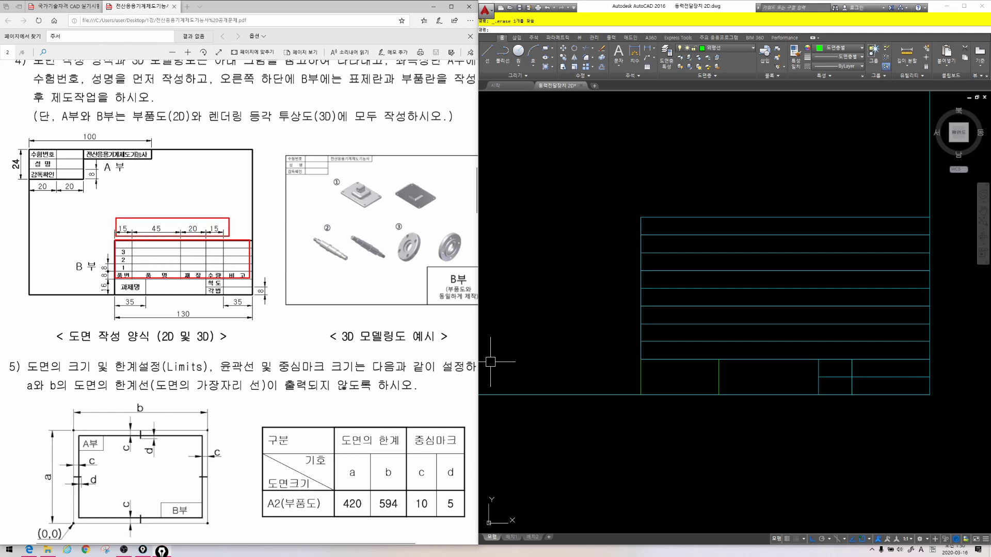
key("Escape")
key("Escape")
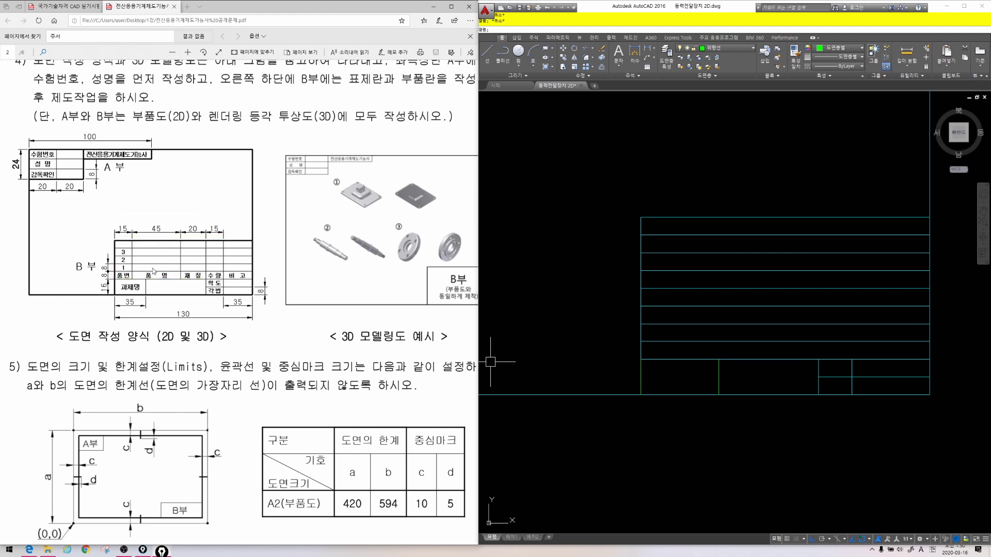
Step: Offset the table's left edge line 15 to the right to form the 품번 column
type("o")
key("Return")
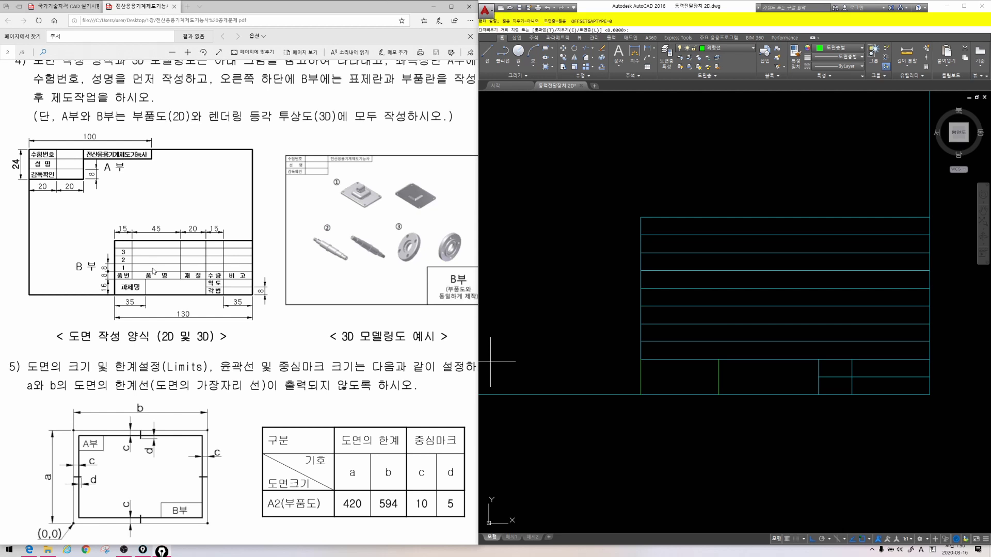
type("15")
key("Return")
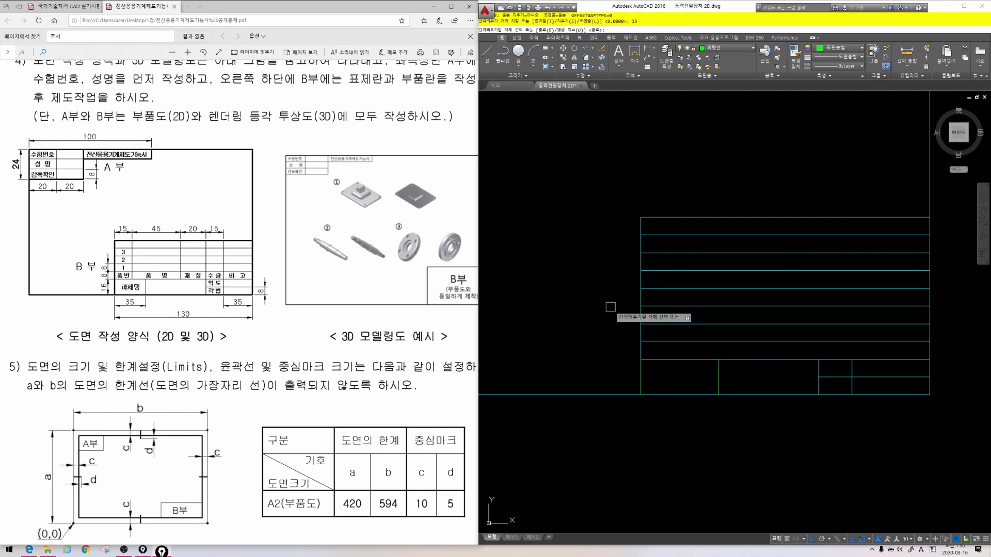
left_click(640, 290)
left_click(682, 281)
key("Return")
Step: Offset the 품번 column line 45 to the right to form the 품명 column
type("o")
key("Return")
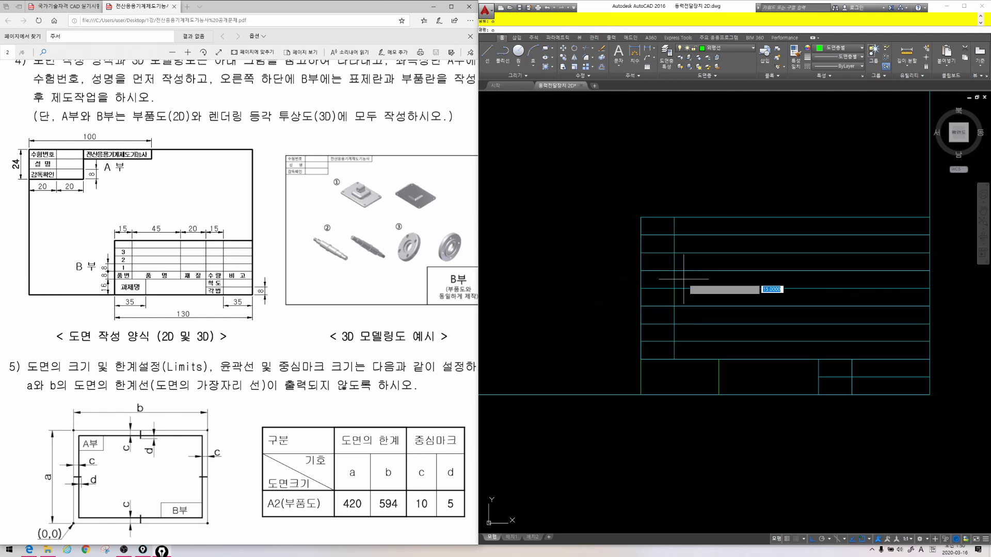
key("Return")
left_click(674, 283)
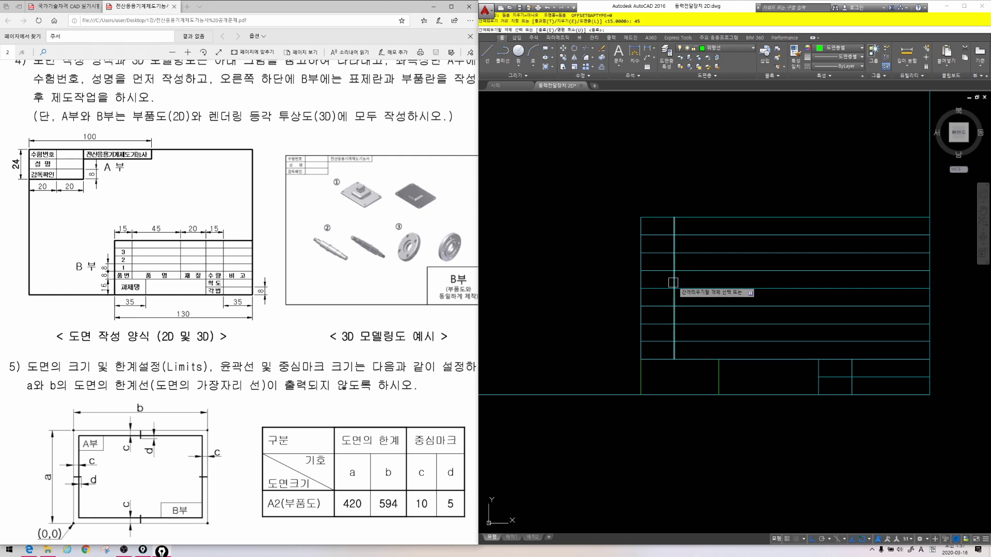
left_click(774, 288)
key("Escape")
key("Escape")
Step: Offset the right line of the 품명 column 20 to the right to form the 재질 column
key("Return")
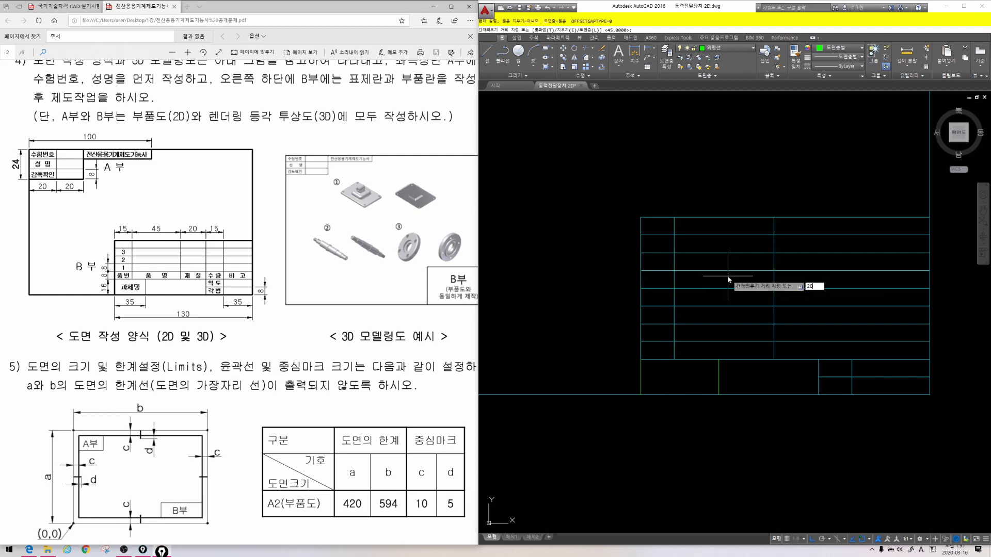
type("20")
key("Return")
left_click(774, 279)
left_click(807, 281)
key("Escape")
key("Escape")
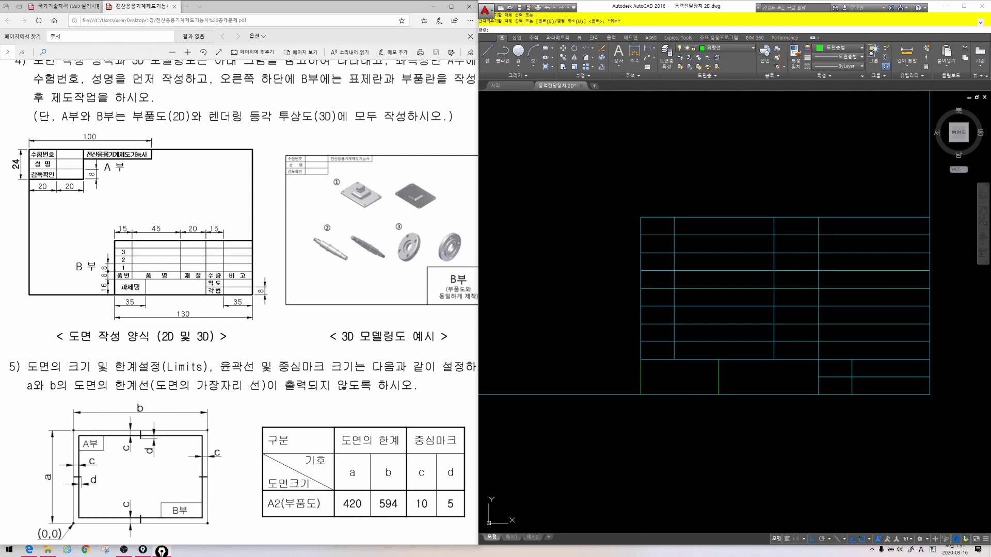
Step: Offset the right line of the 재질 column 15 to the right to form the 수량 column
type("o")
key("Return")
type("15")
key("Return")
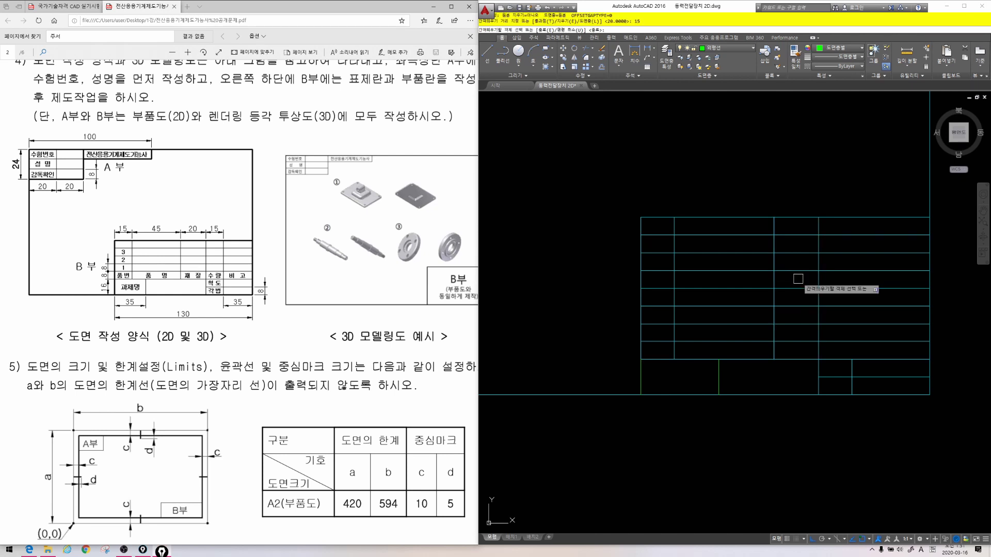
left_click(819, 280)
left_click(852, 282)
key("Escape")
key("Escape")
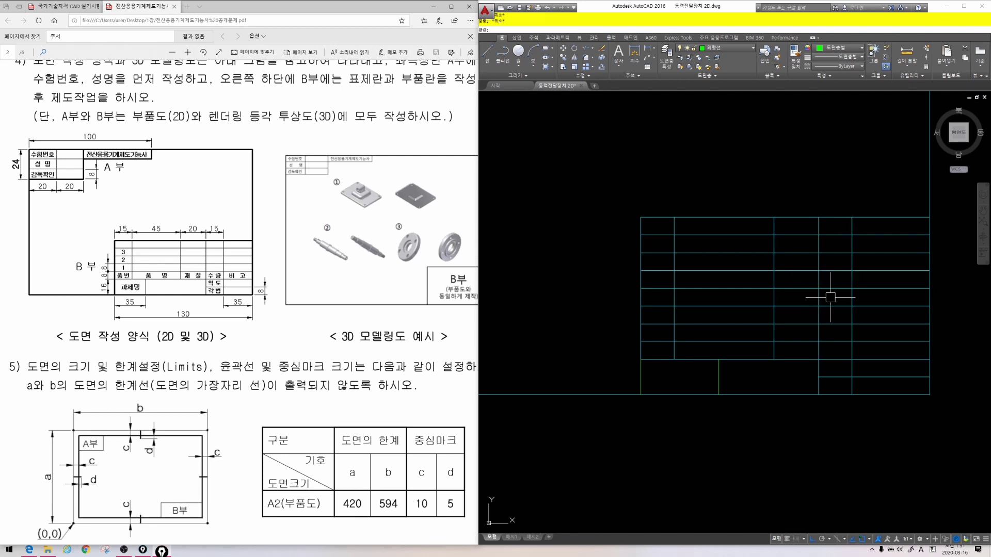
Step: Change the color of all title area B table lines to red, excluding the sheet border
left_click(888, 385)
left_click(622, 196)
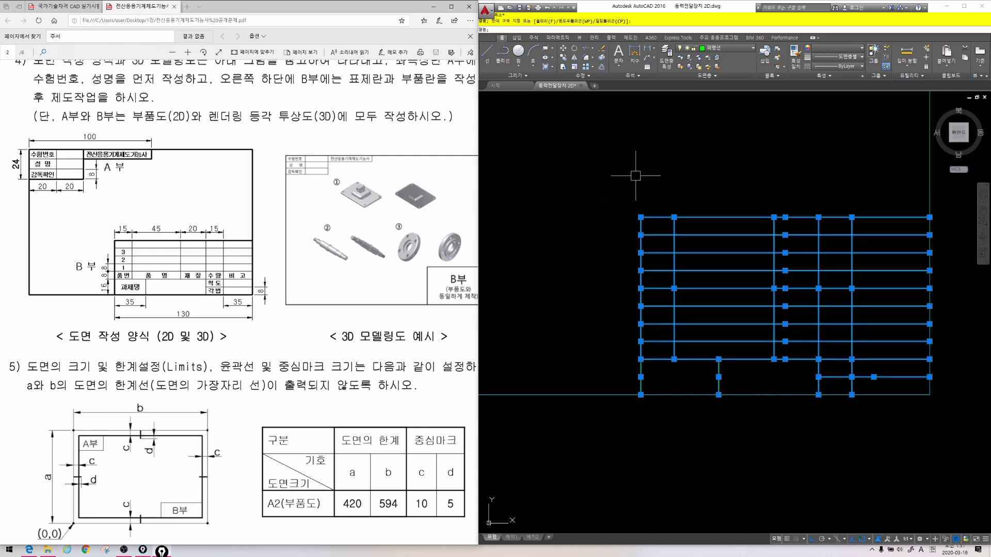
left_click(821, 48)
left_click(797, 126)
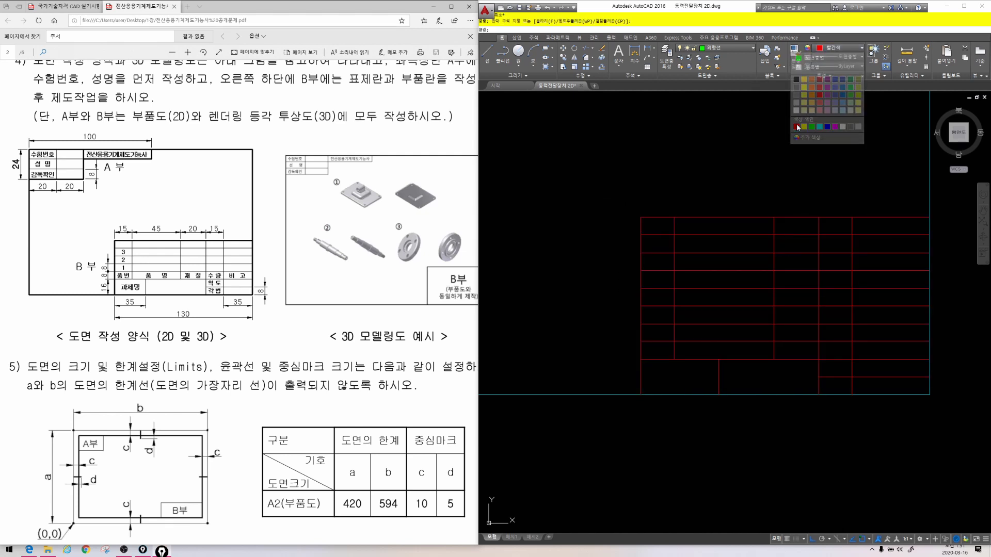
key("Escape")
Step: Change the color of the table's top edge and left edge lines to green
left_click(715, 215)
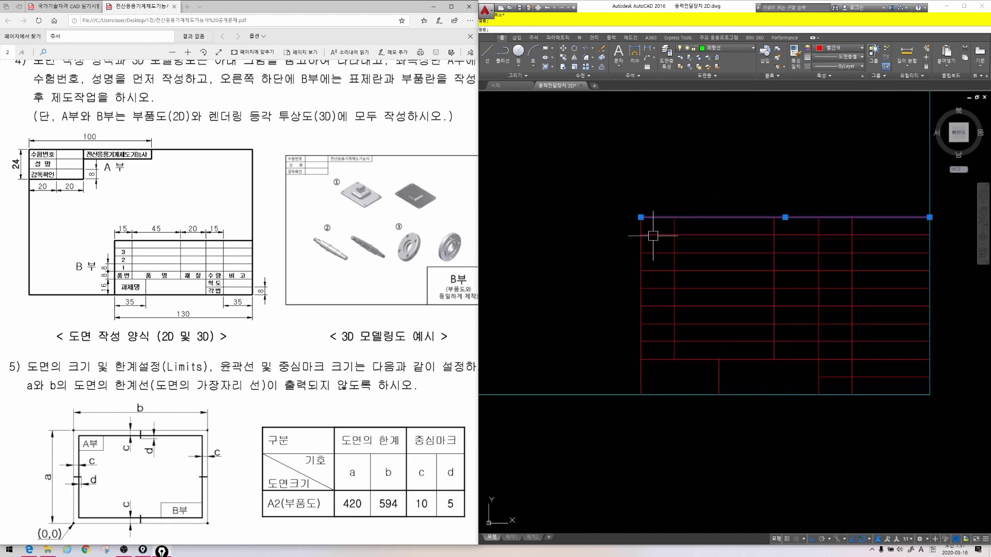
left_click(641, 223)
left_click(839, 48)
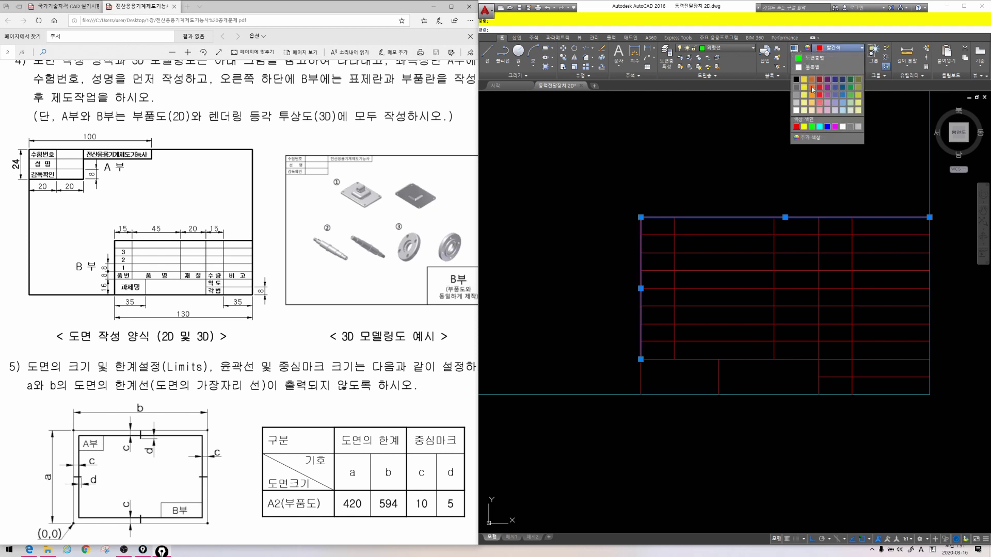
left_click(812, 126)
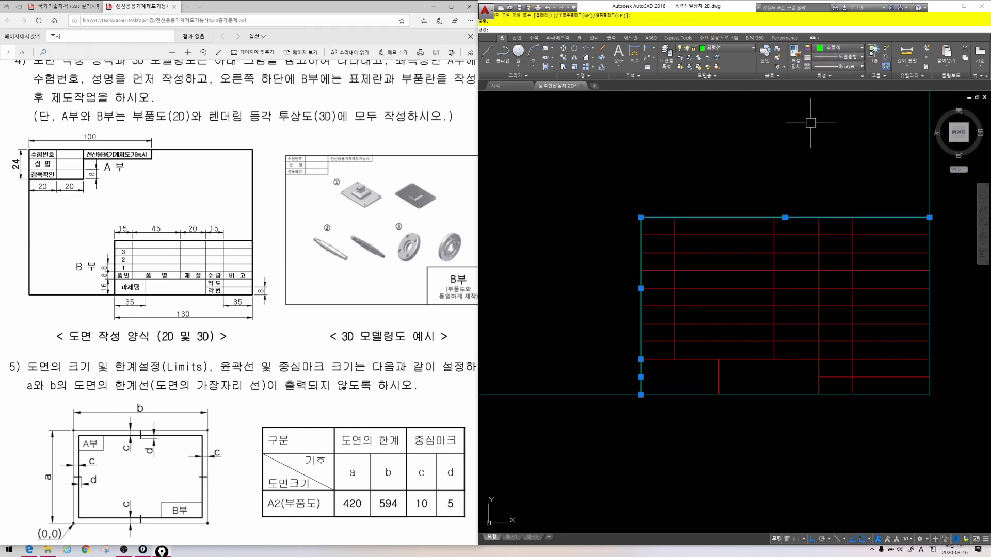
key("Escape")
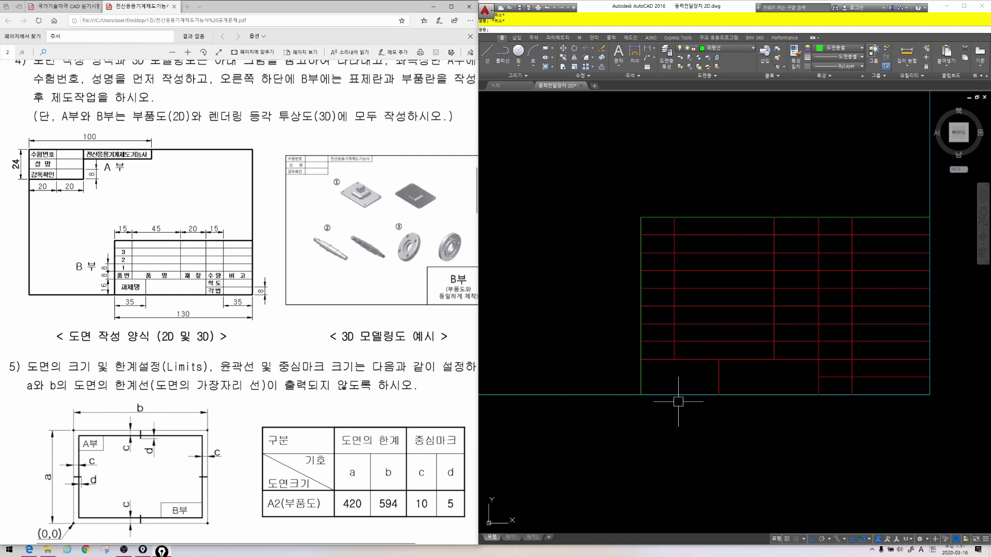
Step: Draw a diagonal guide line across the 과제명 cell from its lower-left to its upper-right corner
scroll(689, 381, "up", 2)
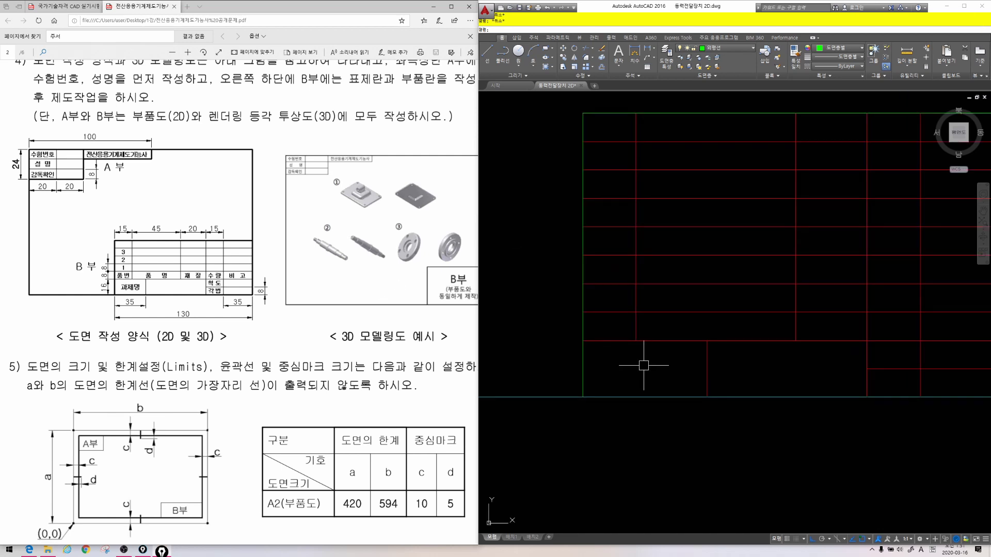
key("space")
left_click(583, 397)
left_click(707, 340)
key("Escape")
key("Escape")
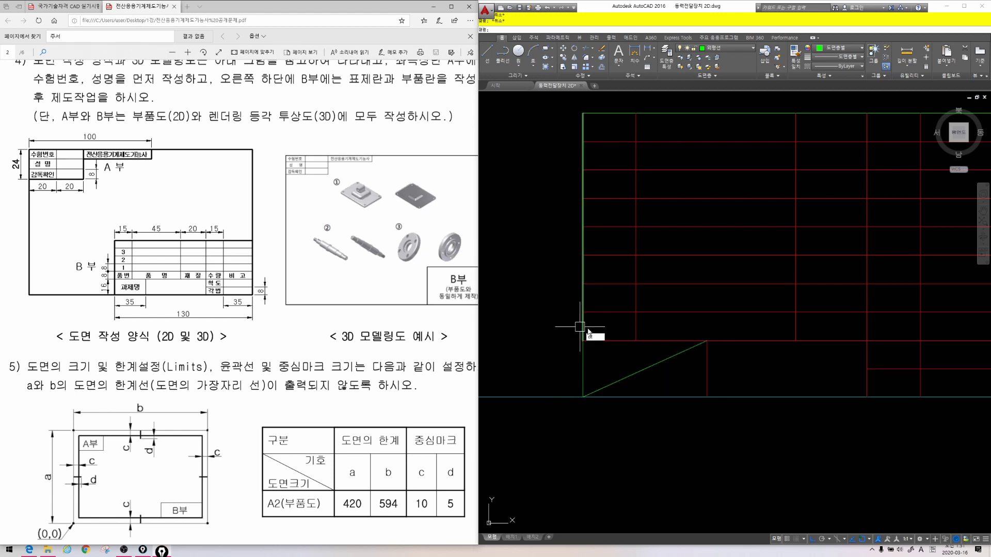
Step: Add single-line text 과제명 with middle-center justification at the diagonal's midpoint, keeping height 3.5 and rotation 0
type("dt")
key("Return")
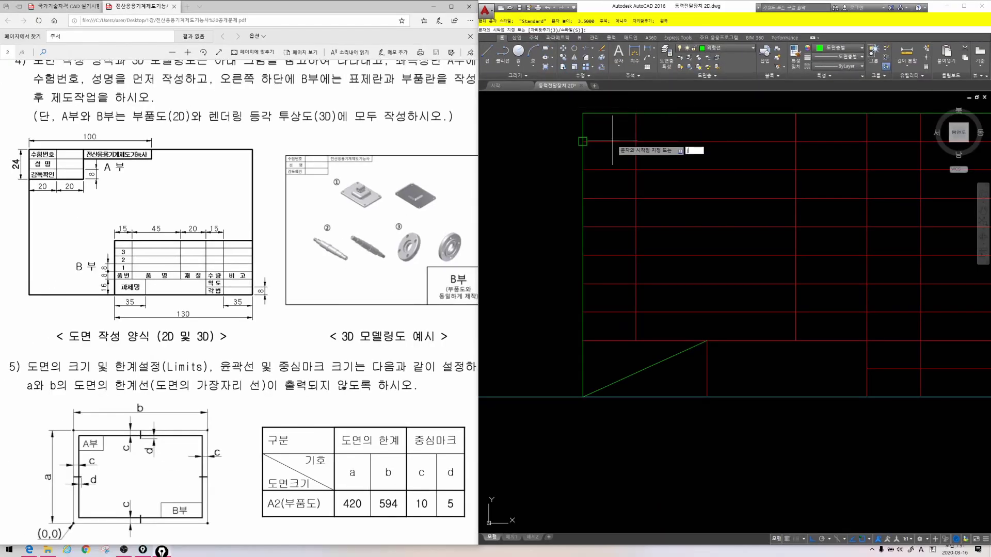
key("Return")
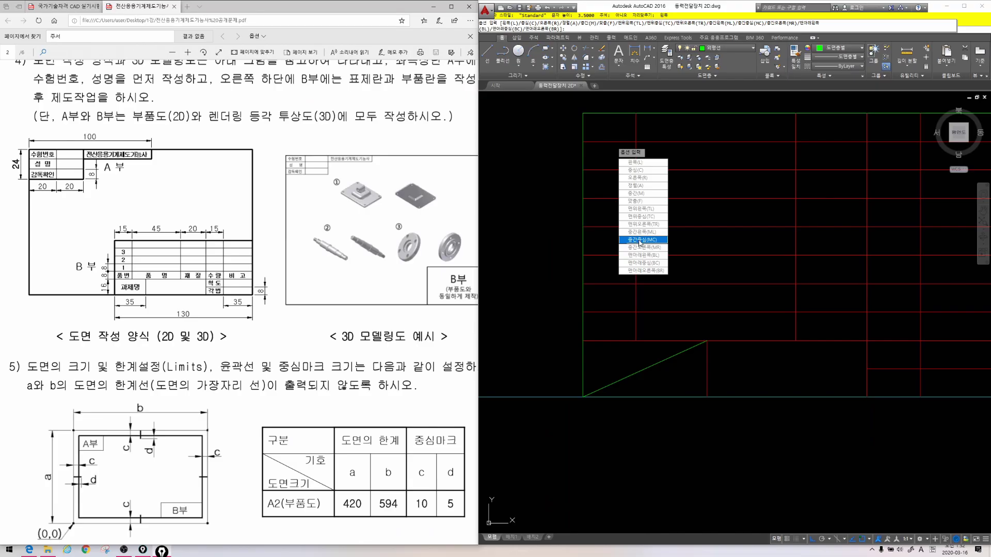
left_click(640, 240)
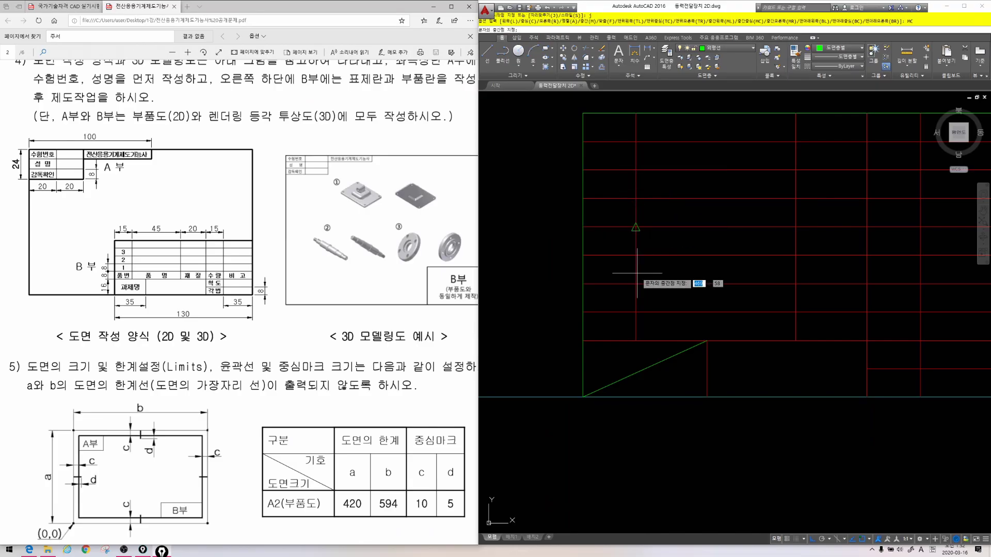
left_click(645, 369)
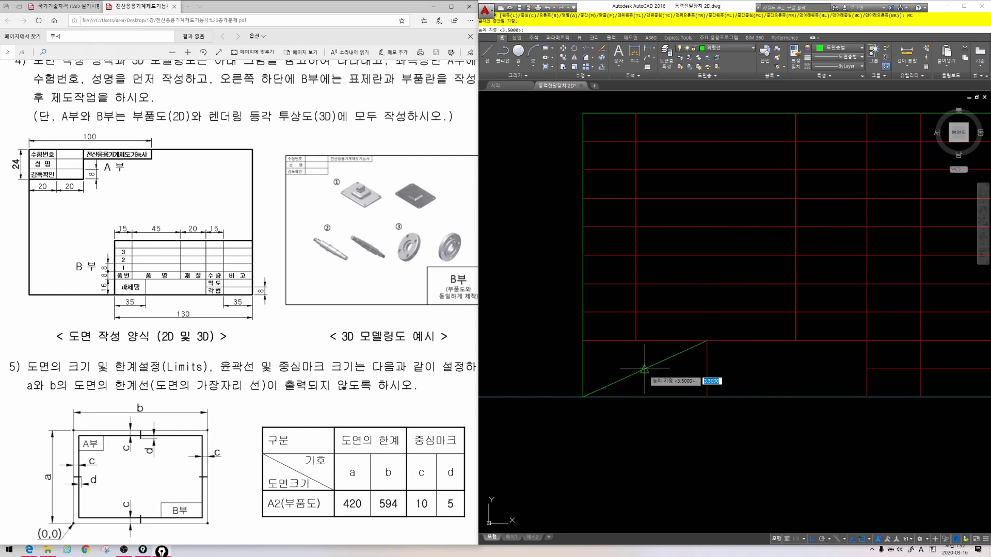
key("Return")
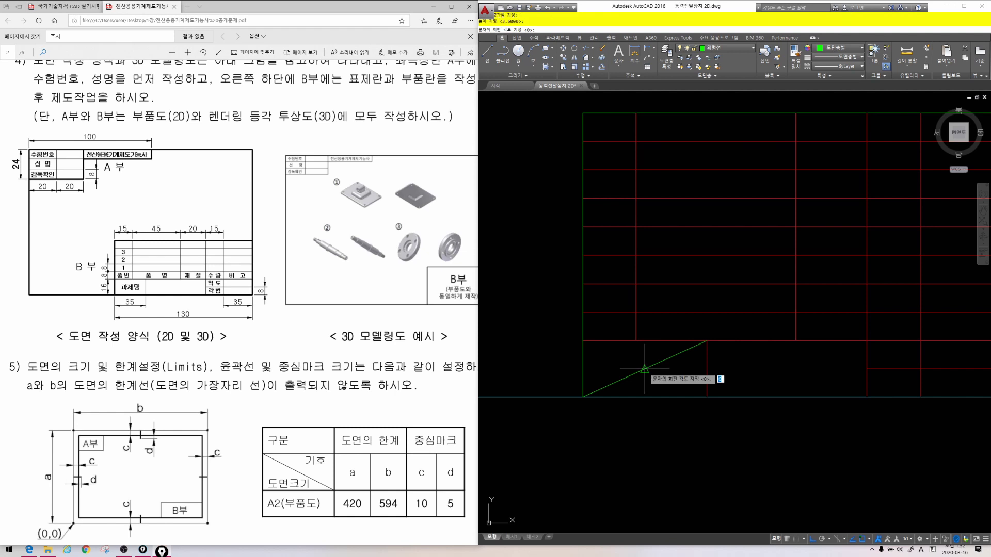
key("Return")
type("과제며")
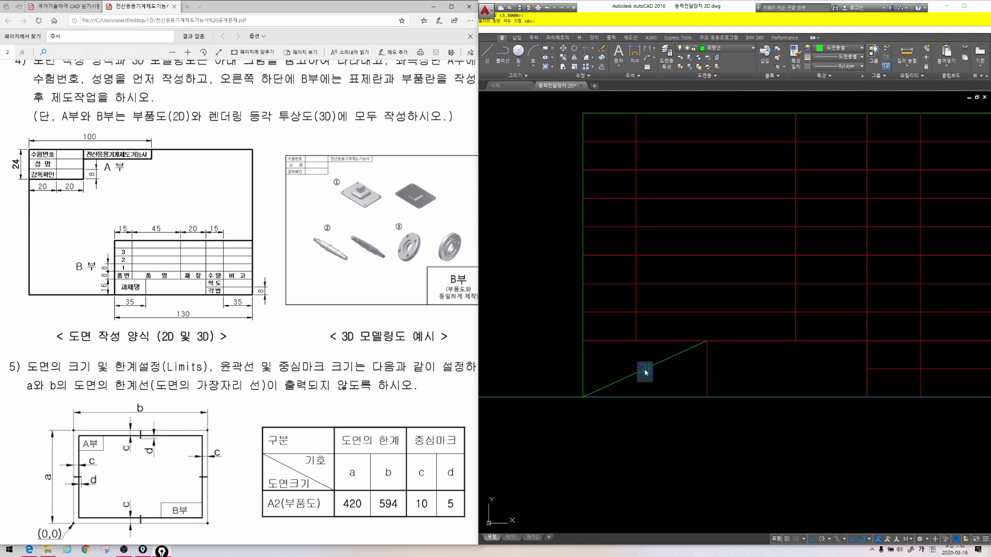
key("Return")
key("Return")
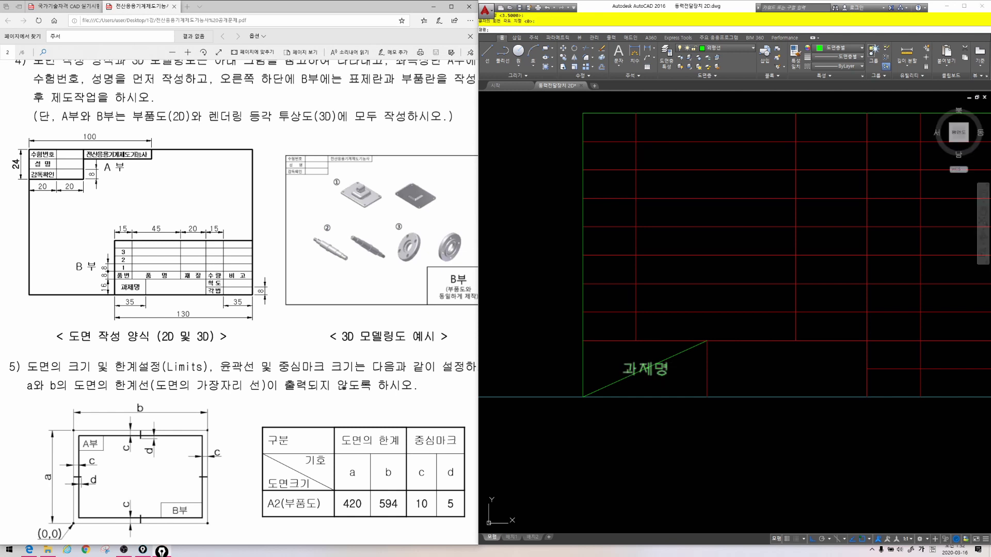
Step: Erase the diagonal guide line from the 과제명 cell
left_click(620, 378)
scroll(620, 378, "up", 1)
key("Delete")
scroll(635, 361, "up", 2)
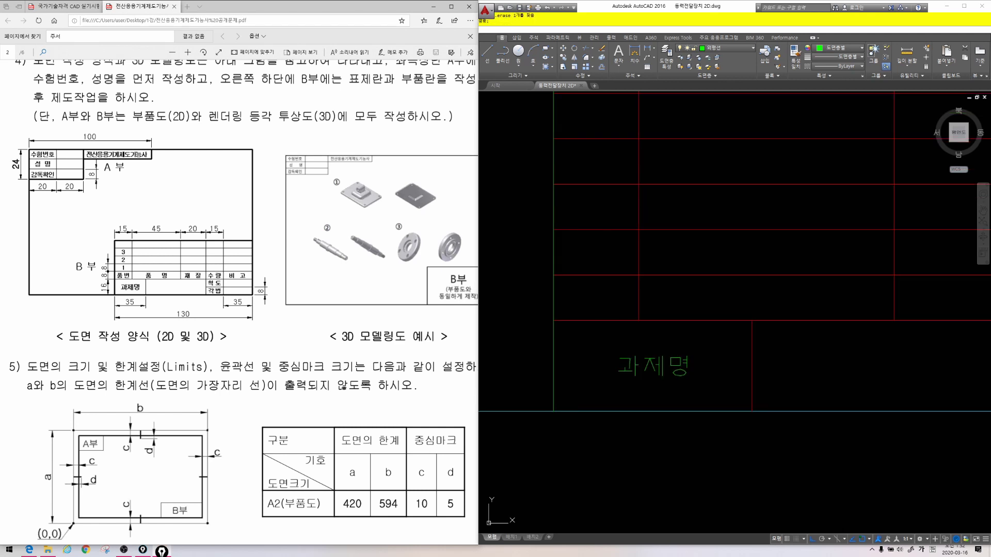
Step: Change the color of the 과제명 text to yellow
left_click(643, 356)
left_click(840, 47)
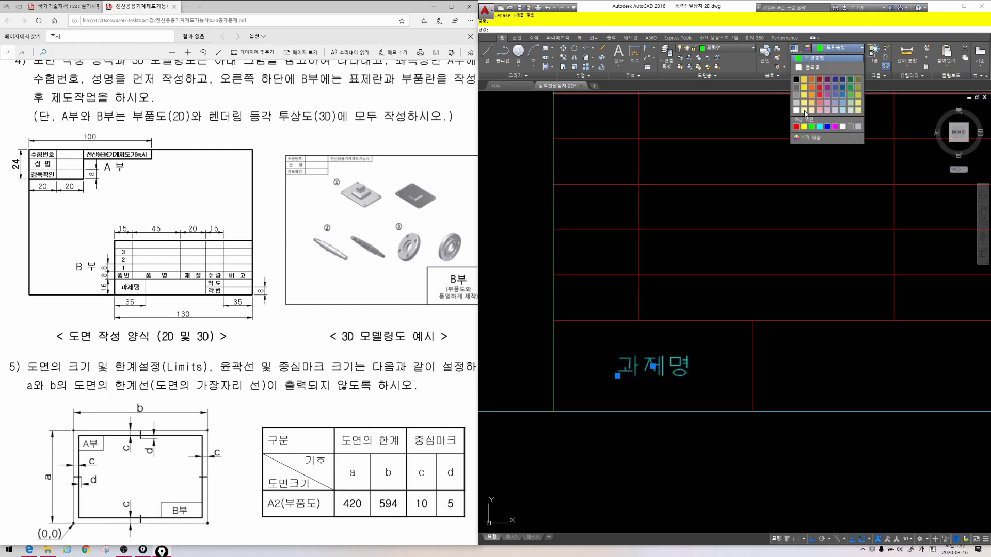
left_click(804, 127)
key("Escape")
key("Escape")
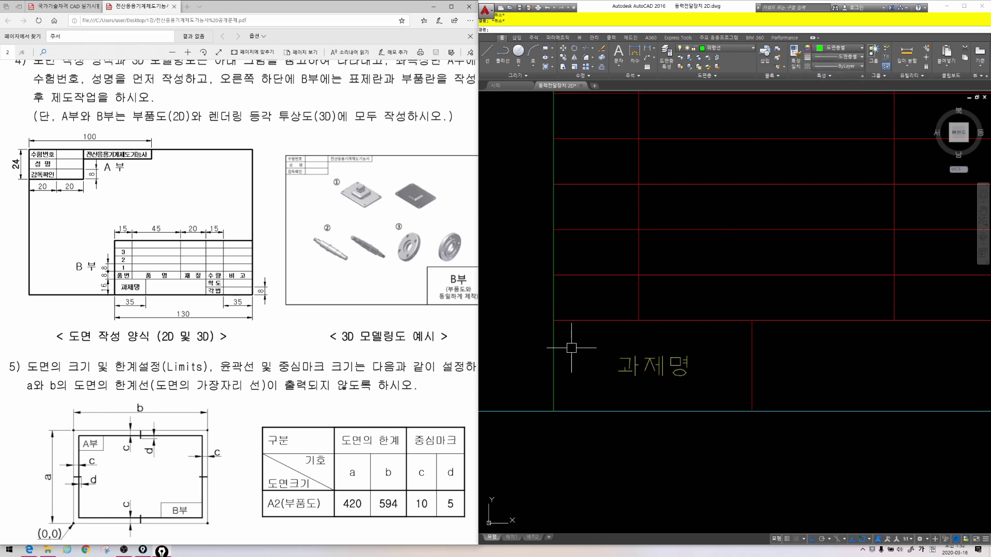
Step: Copy the 과제명 text into the wide cell beside it and the four small scale and projection cells of the bottom rows
scroll(657, 340, "down", 2)
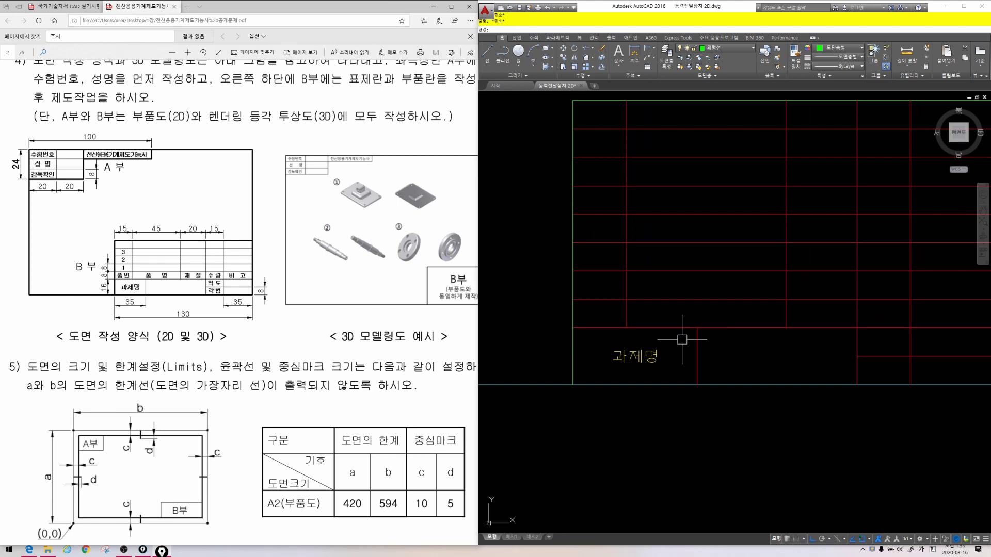
middle_click_drag(682, 339, 627, 371)
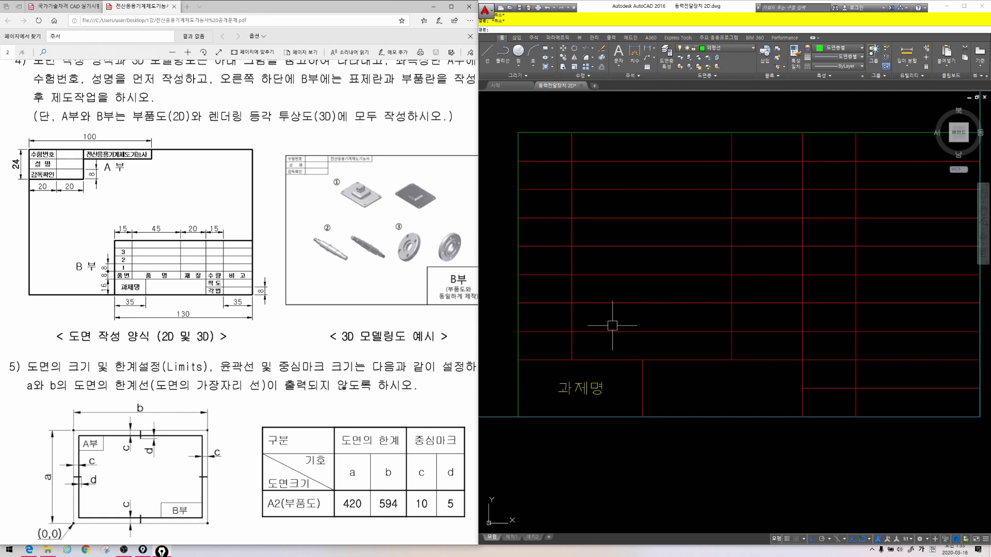
left_click(587, 389)
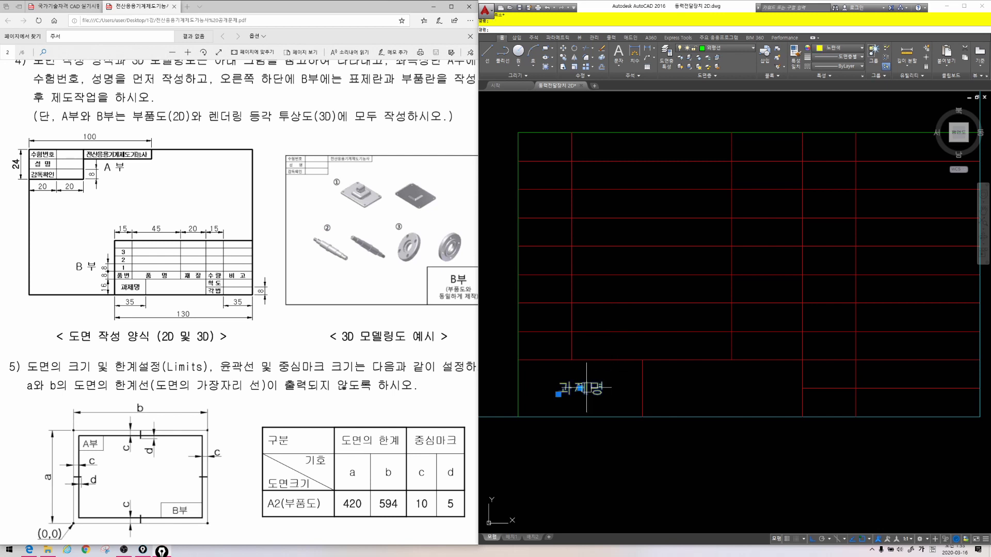
key("ctrl+c")
key("ctrl+v")
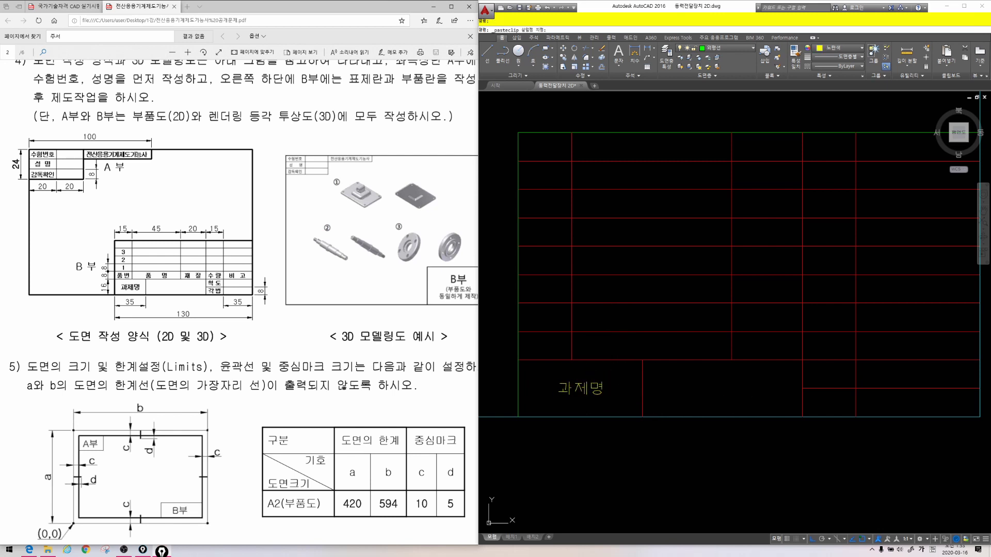
left_click(662, 391)
key("ctrl+v")
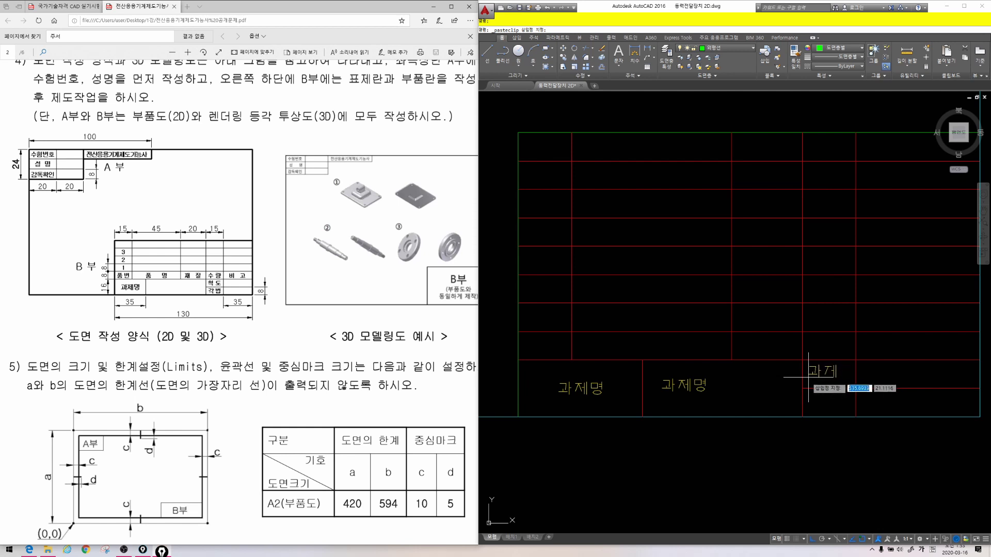
left_click(806, 378)
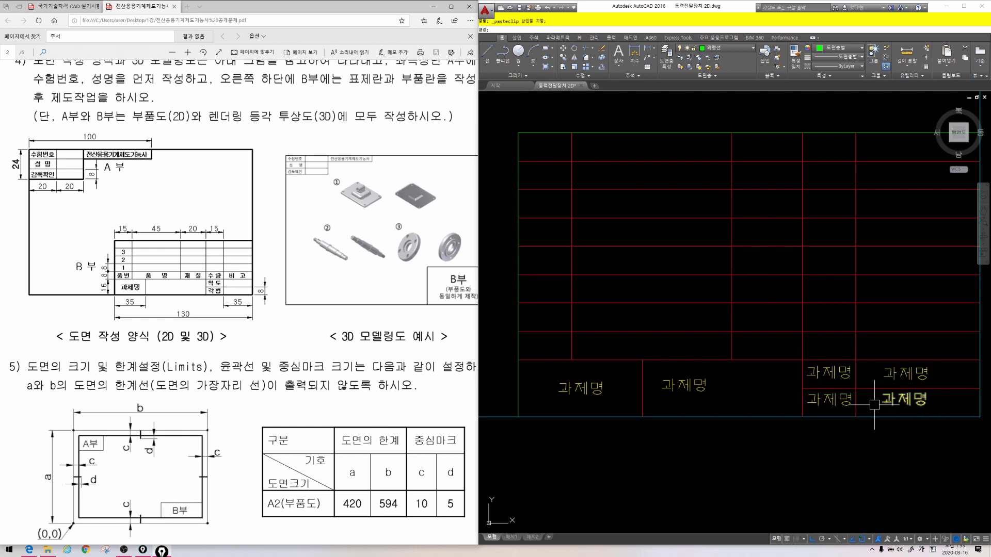
key("Escape")
key("Escape")
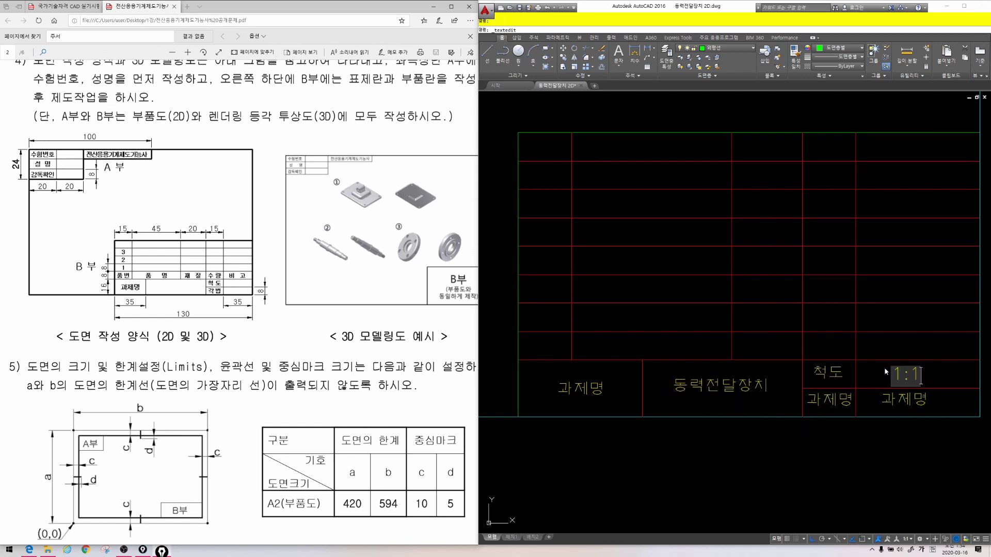
Step: Change the copied texts in the projection row below 척도 to 각법 and 3각법
left_click(837, 398)
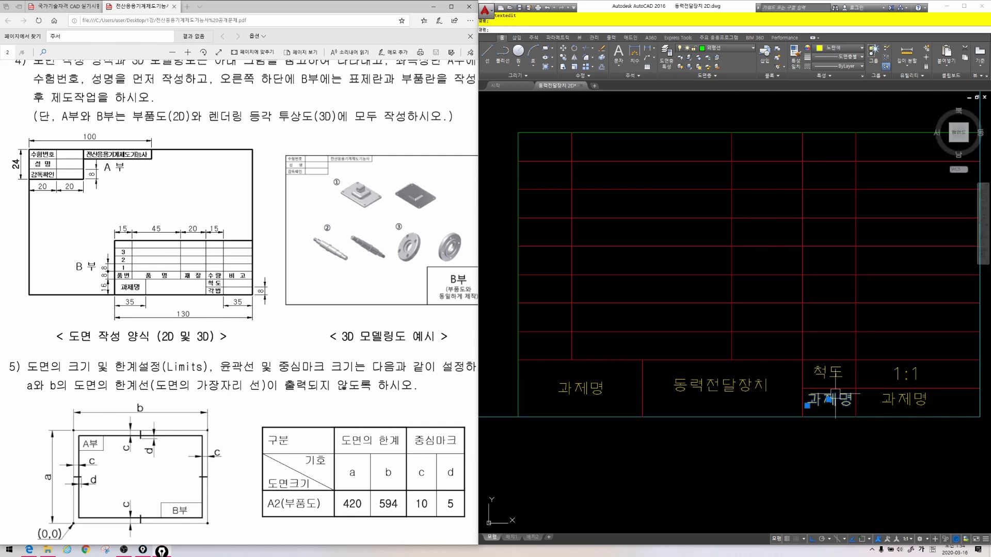
type("각법")
left_click(883, 401)
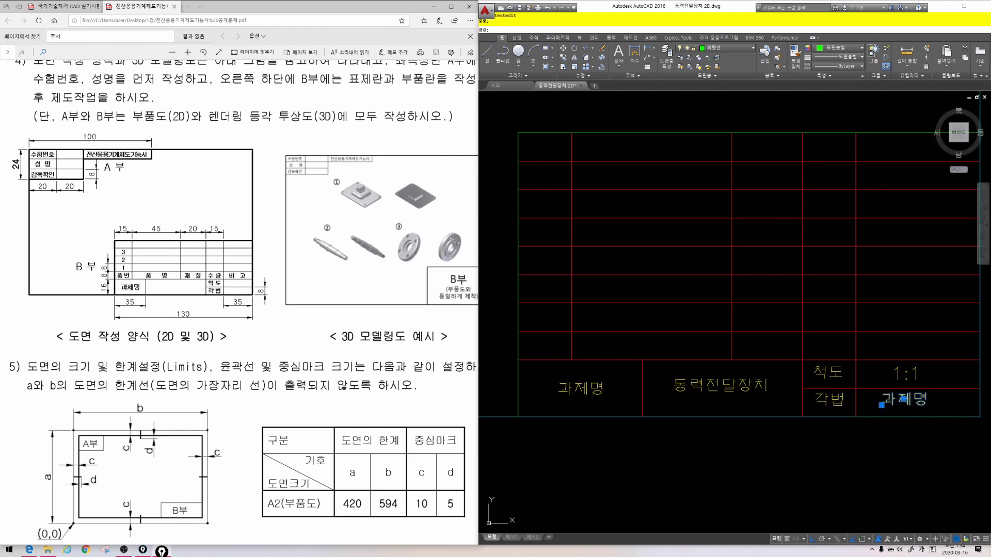
type("3각법")
left_click(594, 334)
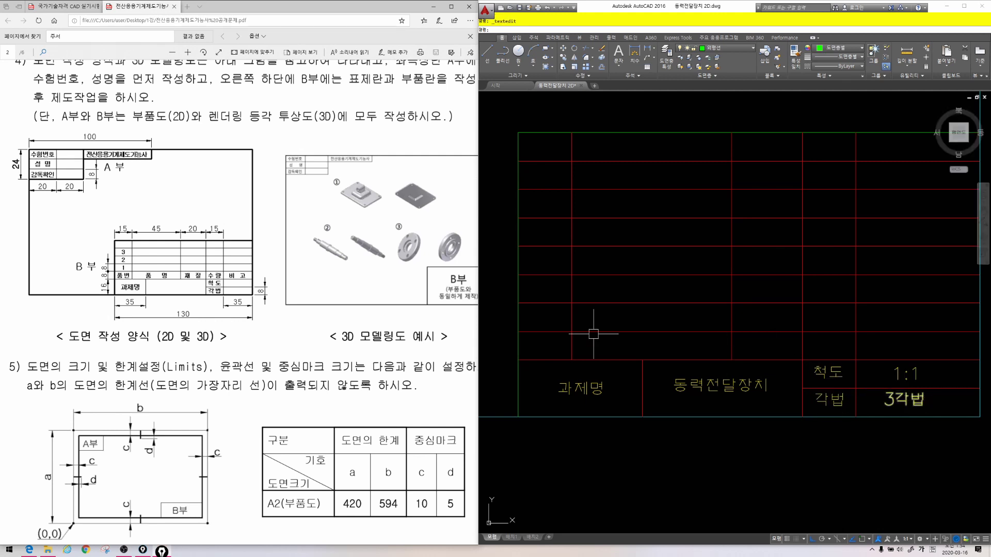
key("Escape")
key("Escape")
Step: Copy the 과제명 text into the first two cells of the header row directly above it
scroll(537, 332, "up", 1)
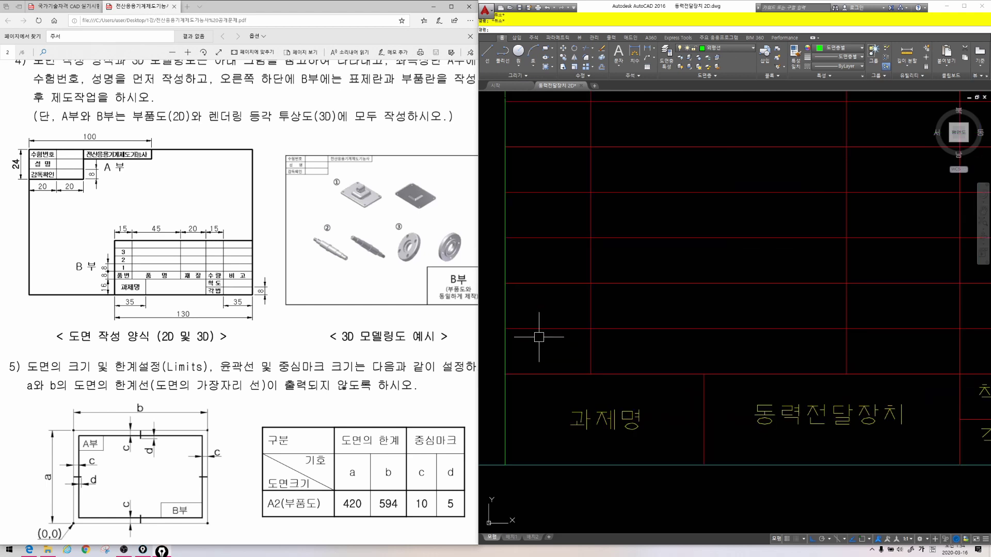
left_click(588, 421)
key("ctrl+c")
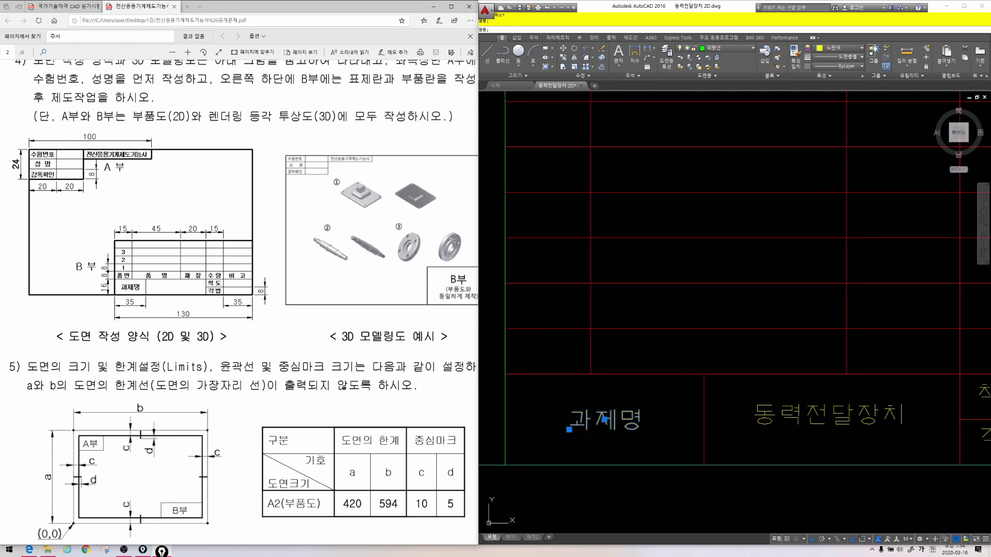
key("ctrl+v")
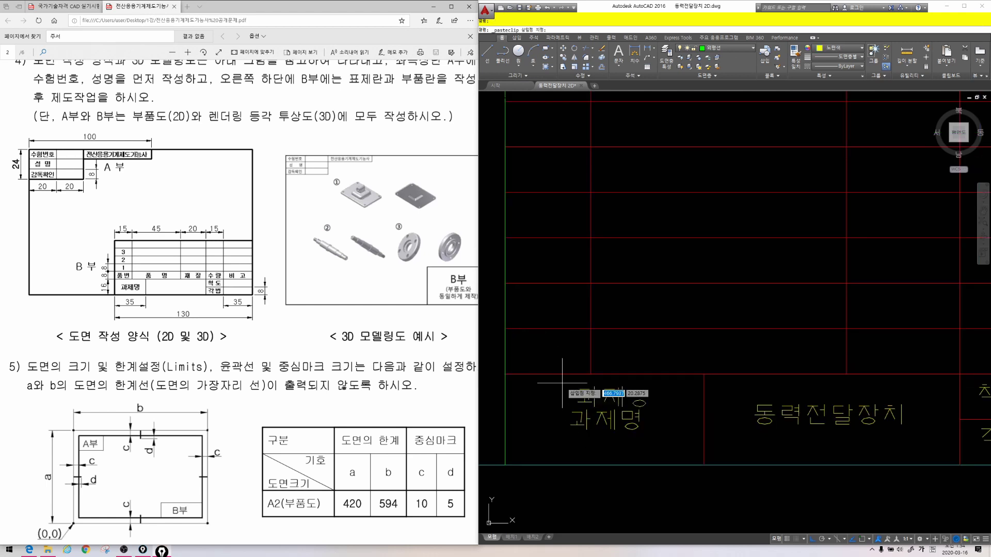
left_click(519, 358)
key("ctrl+v")
left_click(668, 358)
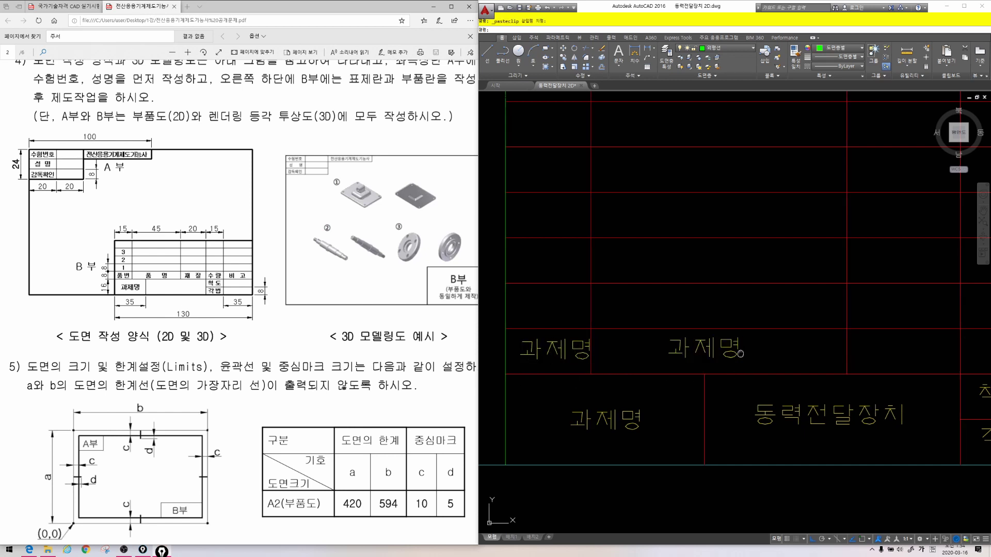
Step: Paste the 과제명 text into the remaining three cells of the header row
middle_click_drag(741, 354, 607, 356)
key("ctrl+v")
left_click(741, 360)
key("ctrl+v")
left_click(721, 361)
key("ctrl+v")
mouse_move(741, 359)
middle_mouse_down()
mouse_move(617, 362)
mouse_move(745, 362)
middle_mouse_up()
left_click(841, 358)
scroll(841, 359, "down", 2)
scroll(831, 359, "up", 1)
key("Escape")
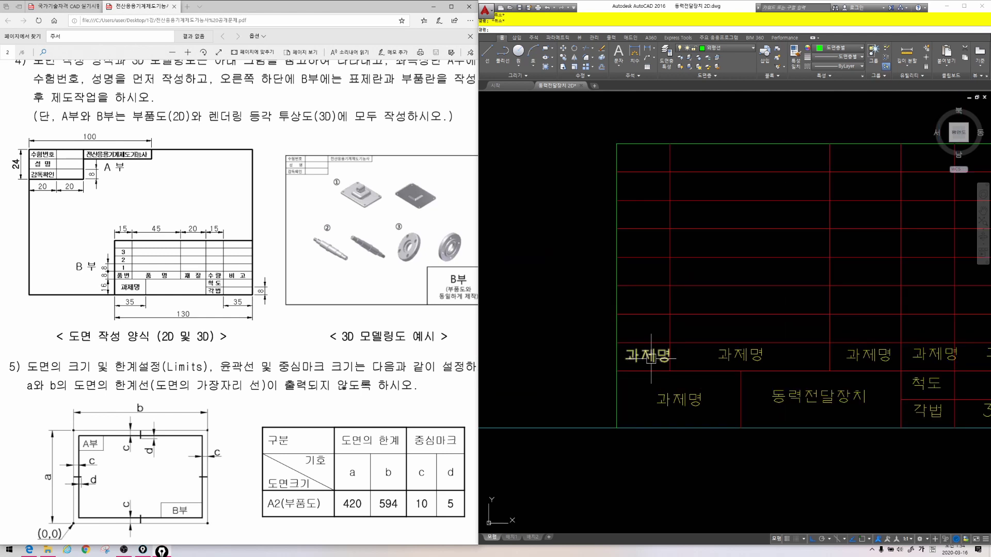
Step: Edit the header row texts to read 품번, 품 명, 재 질, 수량 and 비고
left_click(648, 355)
double_click(648, 356)
type("품번")
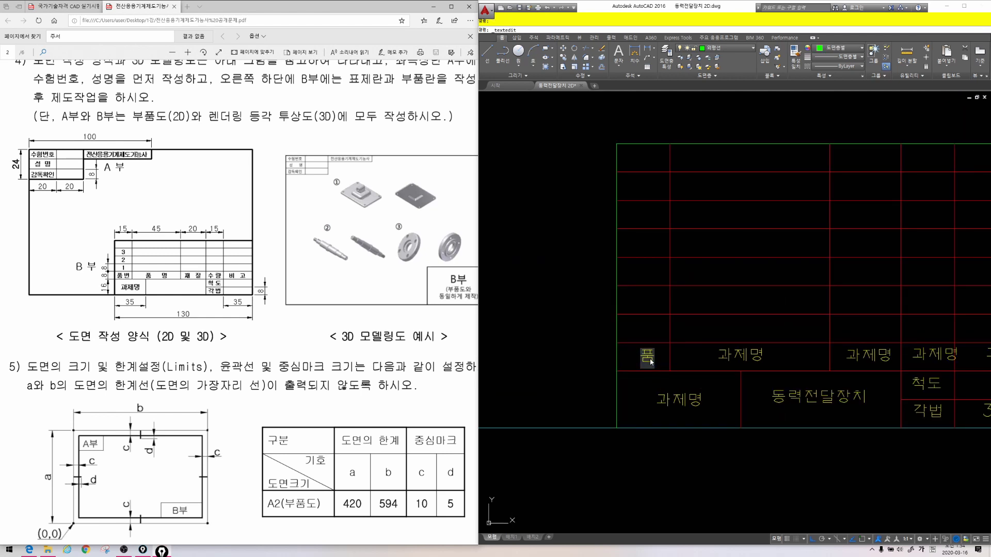
key("Escape")
scroll(652, 363, "down", 3)
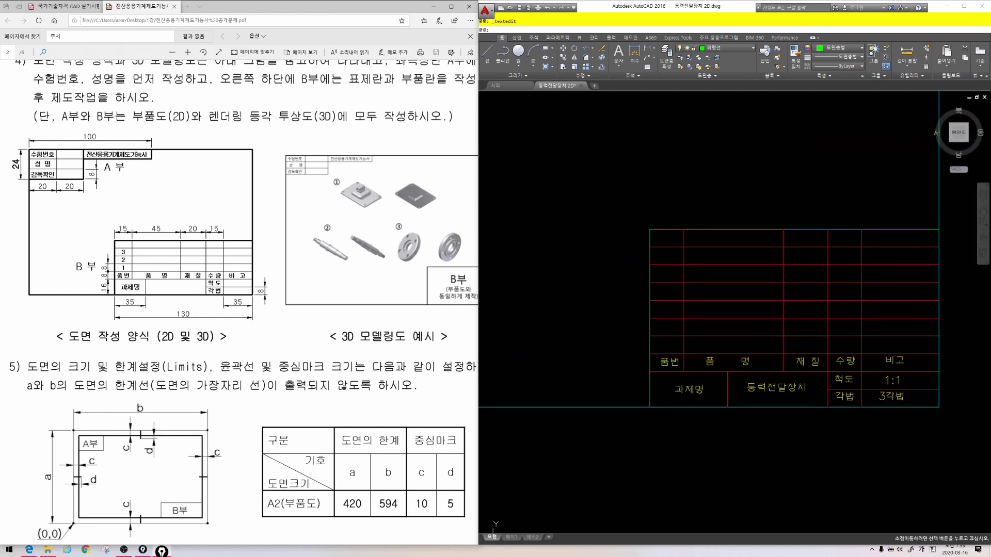
Step: Copy the five header texts straight up into each of the five rows above the header row
type("co")
key("space")
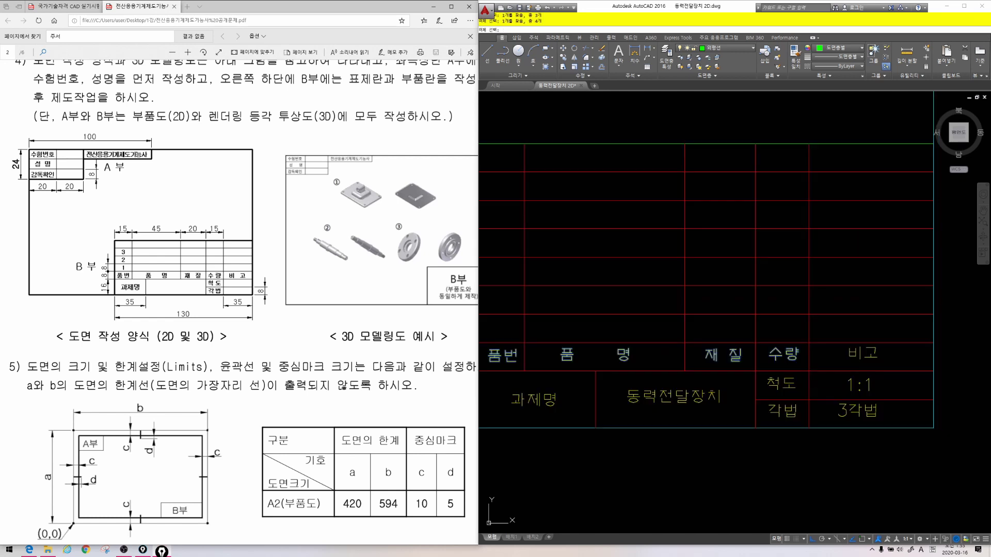
left_click(849, 352)
key("space")
middle_click_drag(808, 354, 943, 366)
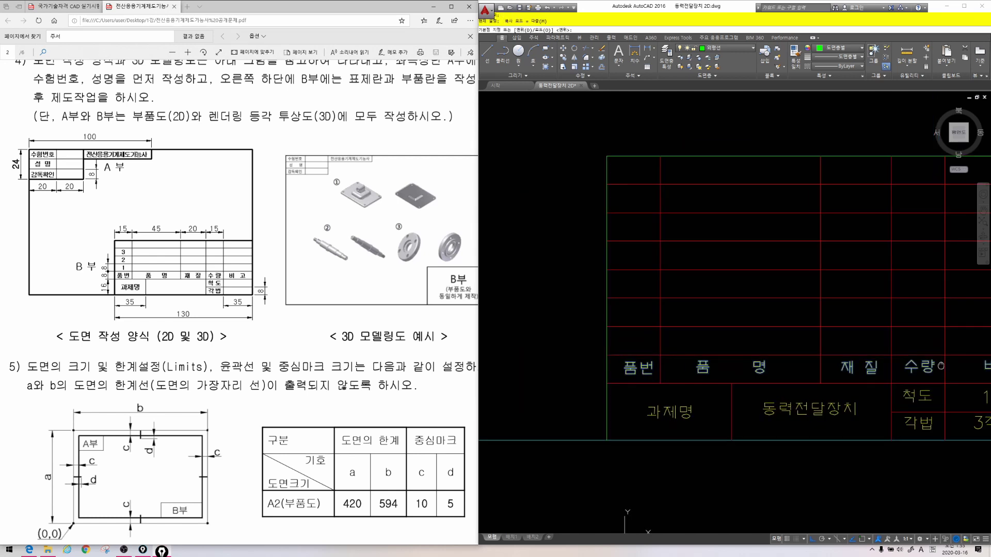
left_click(629, 369)
left_click(632, 339)
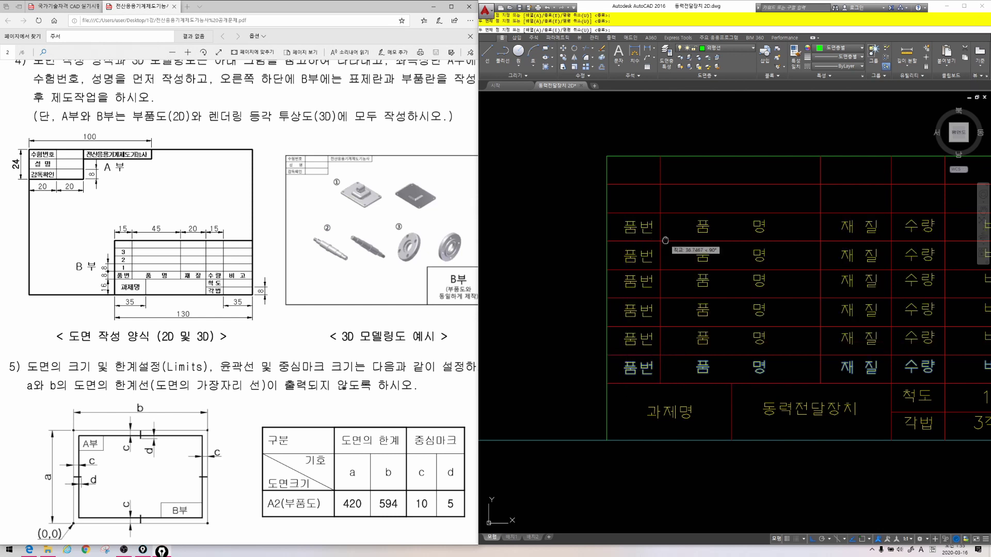
middle_click_drag(665, 240, 625, 255)
key("Escape")
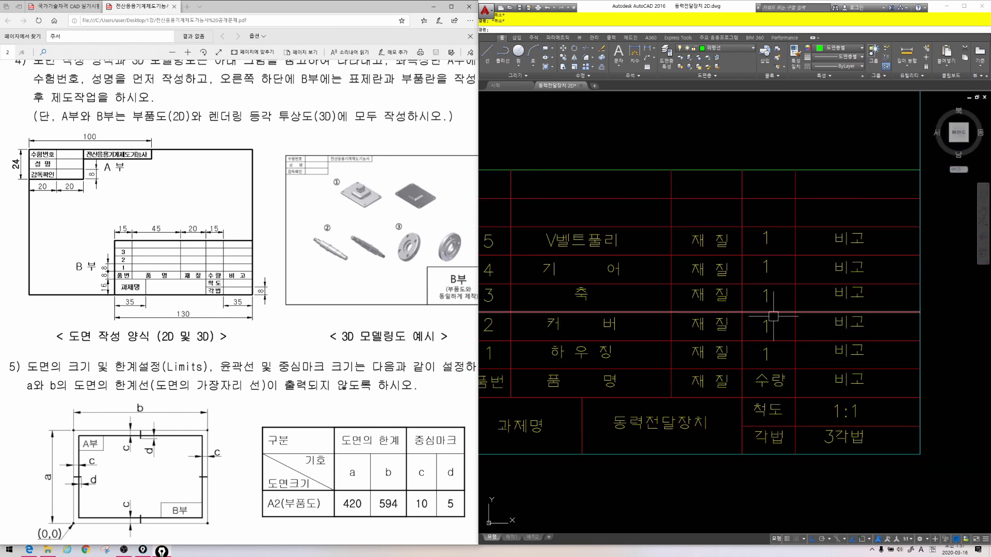
Step: Change the 비고 column text in the V벨트풀리 row to A형
mouse_move(820, 325)
middle_mouse_down()
mouse_move(889, 356)
mouse_move(878, 342)
mouse_move(854, 342)
middle_mouse_up()
double_click(891, 257)
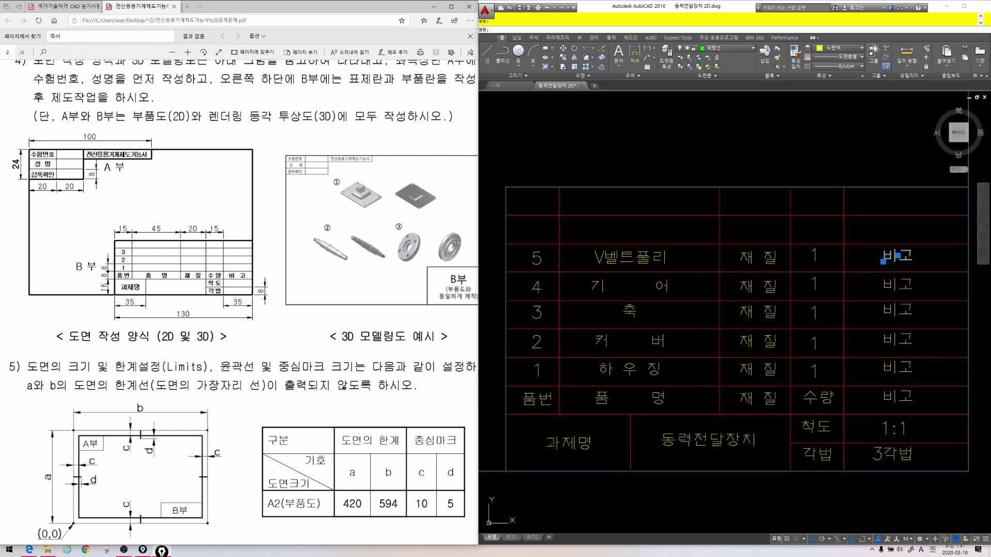
type("ㅁ")
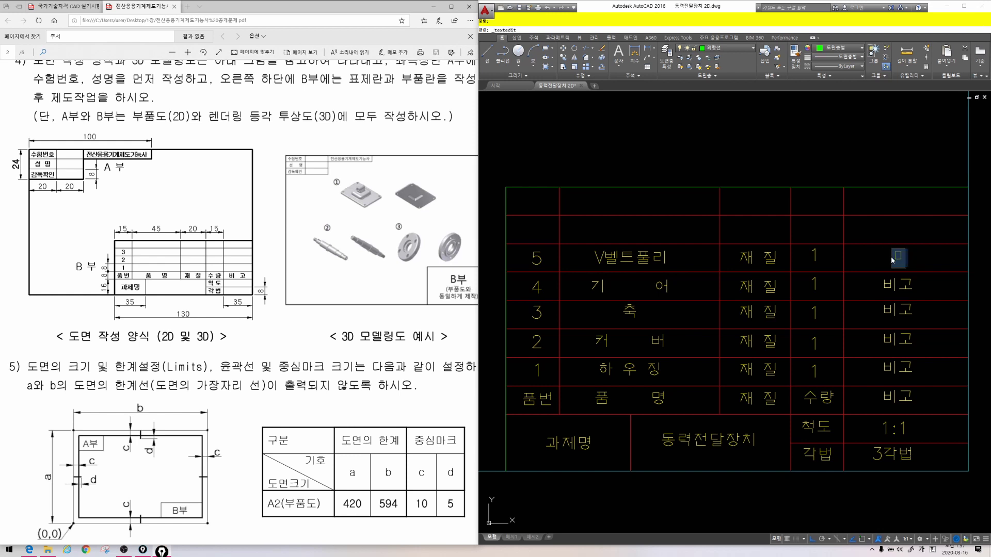
key("Hangul")
key("BackSpace")
type("A")
key("Hangul")
type("혀ㅇ")
key("Return")
Step: Erase the copied 비고 texts from part rows 4 to 1, keeping the header's 비고
left_click(907, 285)
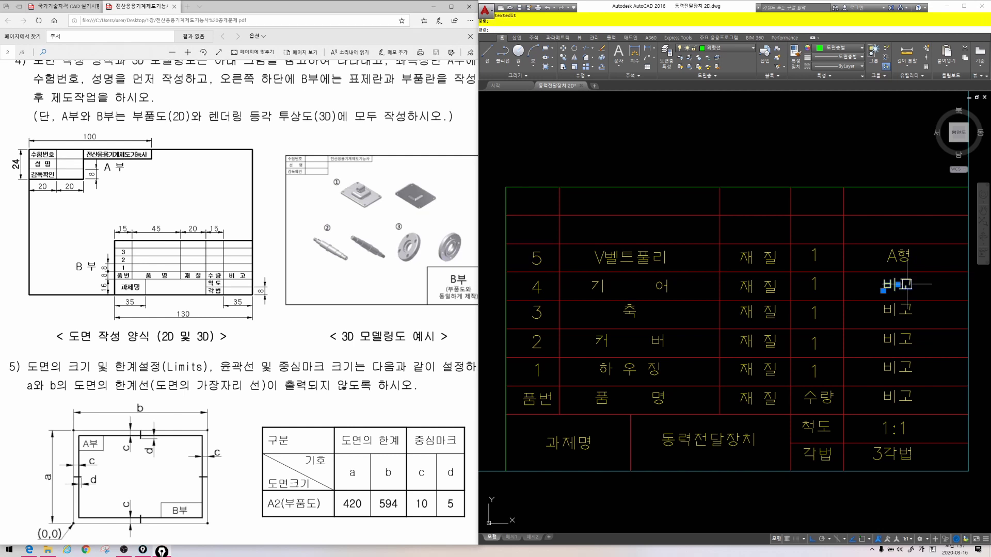
key("Delete")
left_click(898, 310)
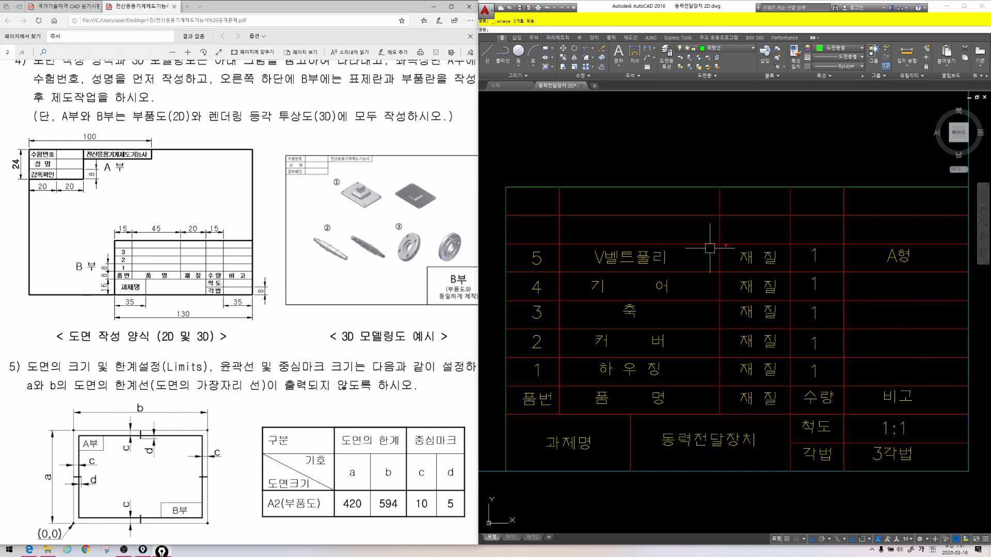
Step: Fill the 재질 column using the KS material symbol table: GC250 for parts 1, 2 and 5, SM45C for part 3, SC480 for part 4
left_click(726, 246)
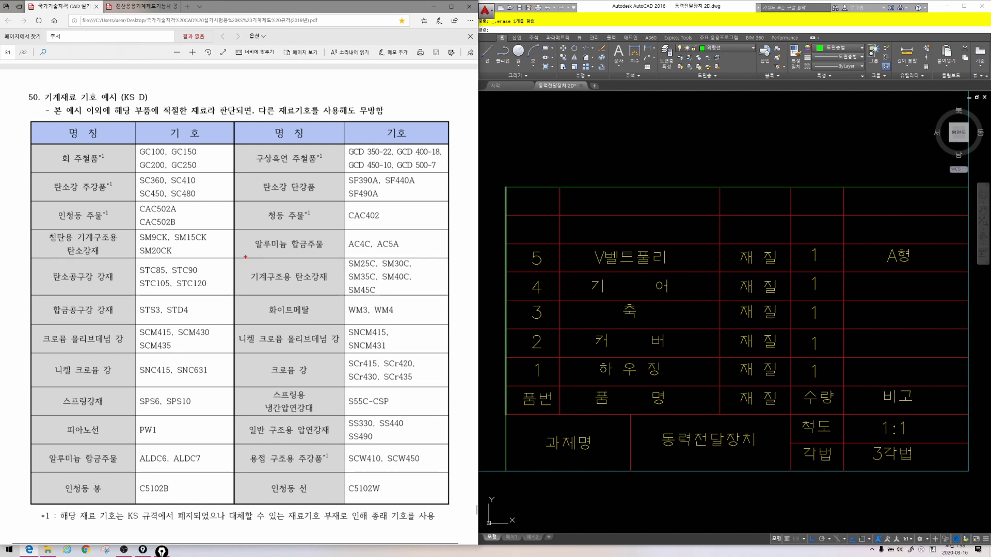
left_click_drag(245, 257, 423, 295)
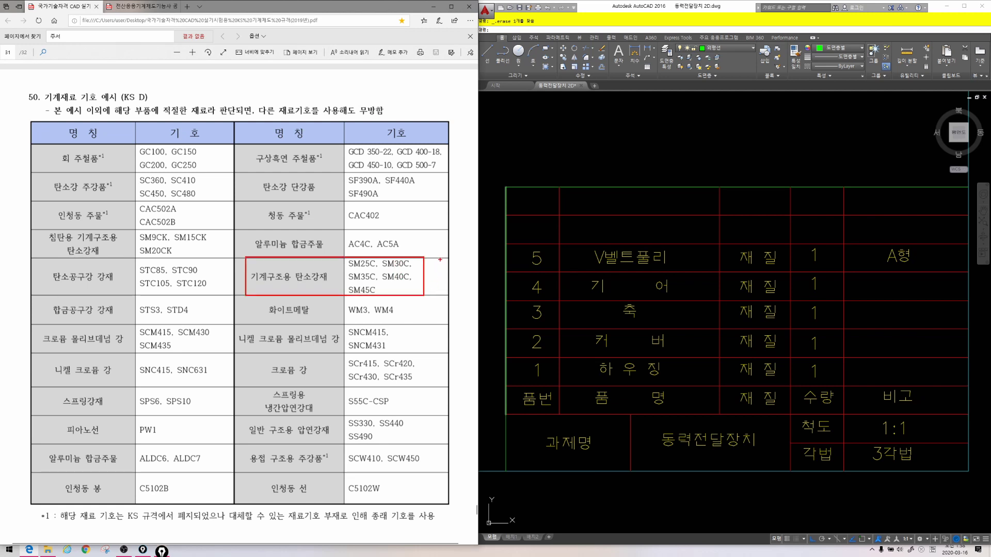
left_click_drag(440, 260, 464, 296)
left_click_drag(342, 283, 385, 295)
mouse_move(132, 337)
left_mouse_down()
mouse_move(176, 334)
mouse_move(141, 337)
mouse_move(190, 346)
left_mouse_up()
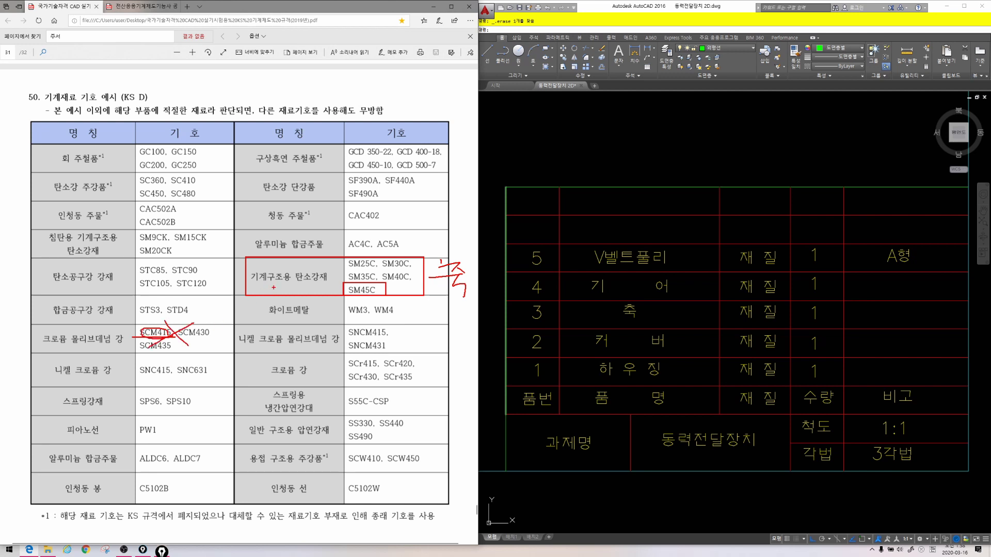
mouse_move(197, 199)
left_mouse_down()
mouse_move(216, 204)
mouse_move(221, 190)
mouse_move(244, 205)
mouse_move(241, 192)
mouse_move(171, 201)
mouse_move(192, 198)
left_mouse_up()
left_click_drag(162, 189, 164, 191)
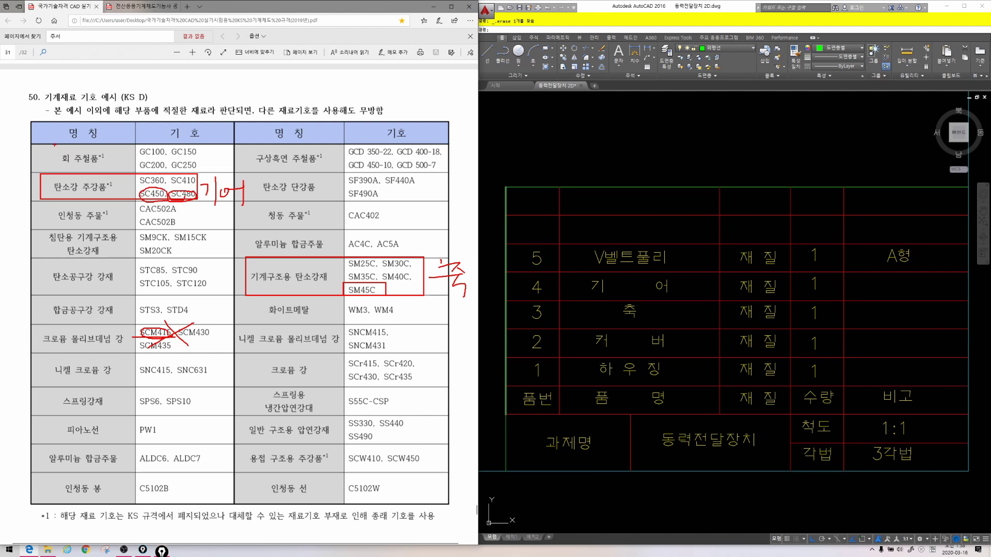
mouse_move(54, 145)
left_mouse_down()
mouse_move(177, 170)
mouse_move(202, 150)
mouse_move(55, 146)
left_mouse_up()
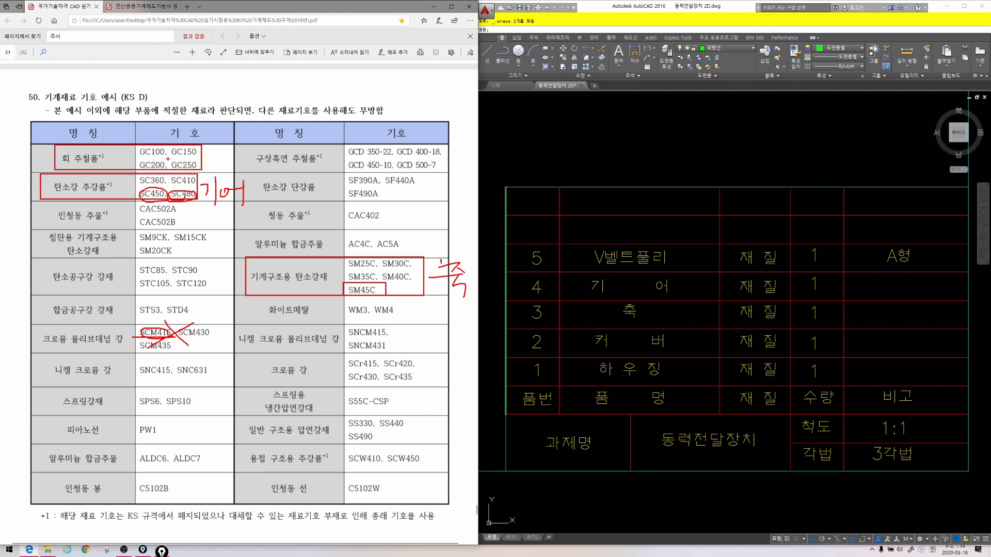
left_click_drag(168, 159, 200, 170)
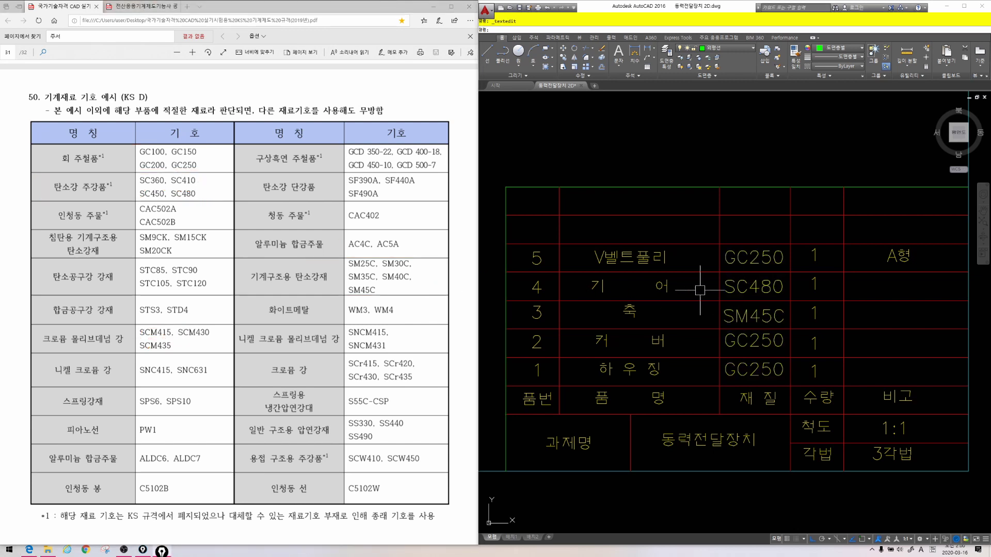
key("Escape")
key("Escape")
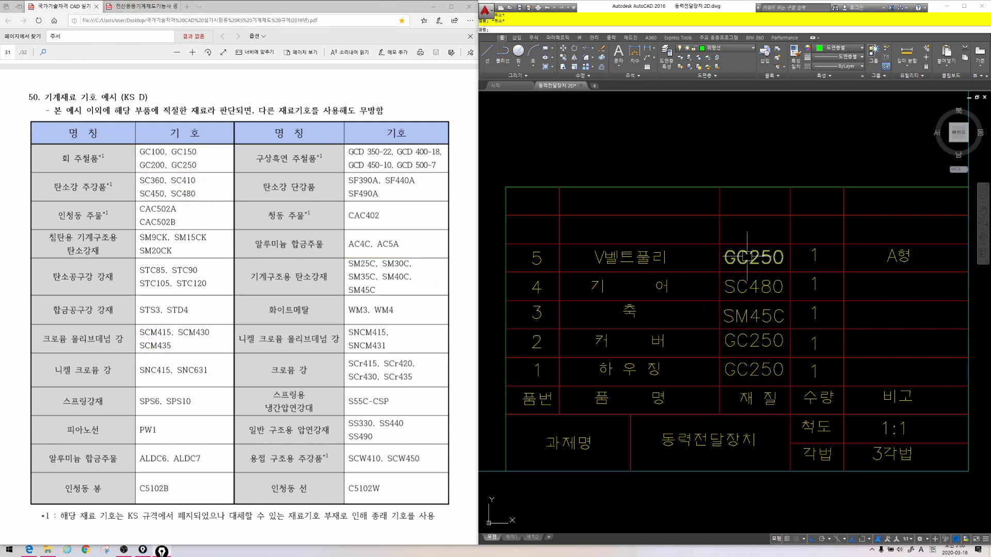
Step: Trim and erase the two empty rows above the V벨트풀리 row and set the table's new upper edge to the ByLayer color
type("tr")
key("space")
key("space")
left_click(872, 232)
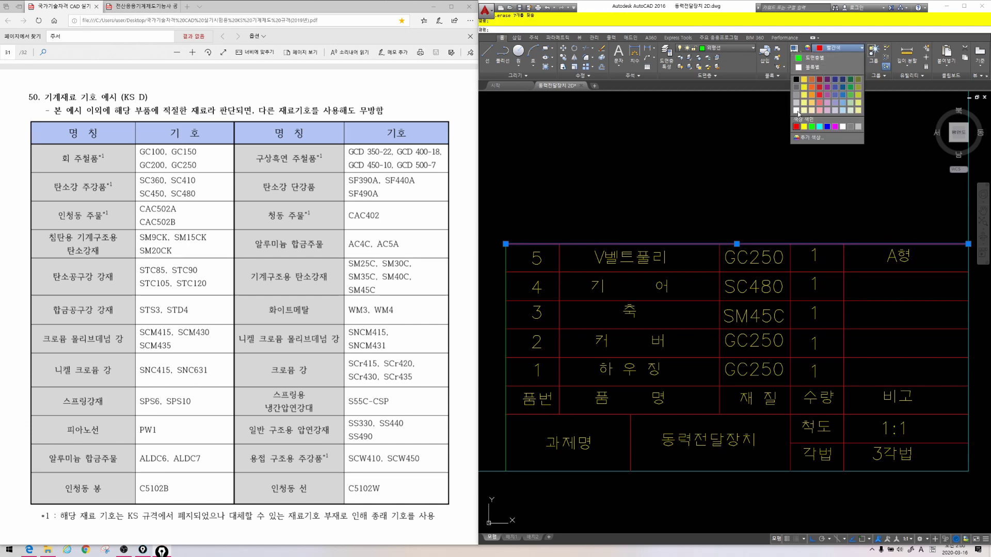
key("Escape")
key("Escape")
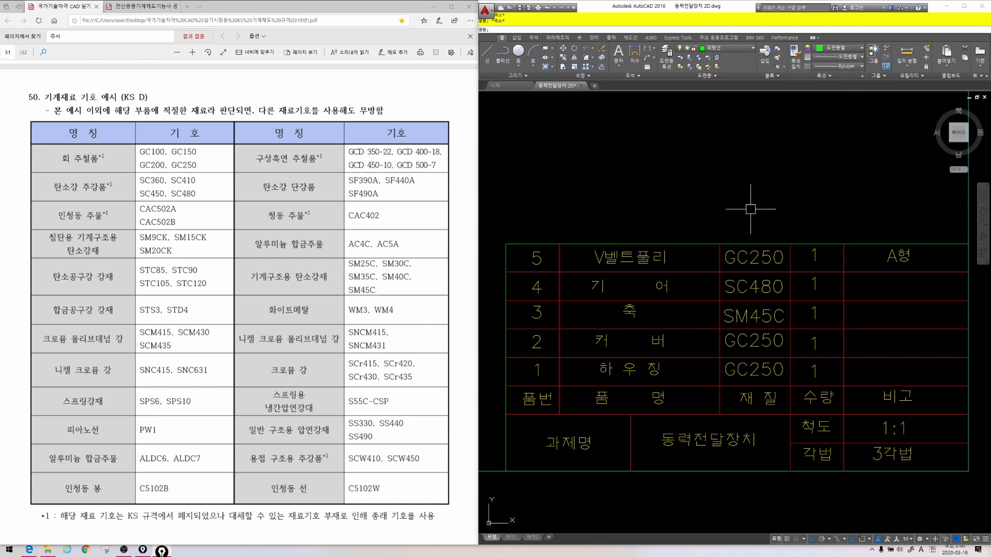
Step: Review the A and B areas in the exam PDF and find the 주서 example in the KS standards PDF
left_click(142, 6)
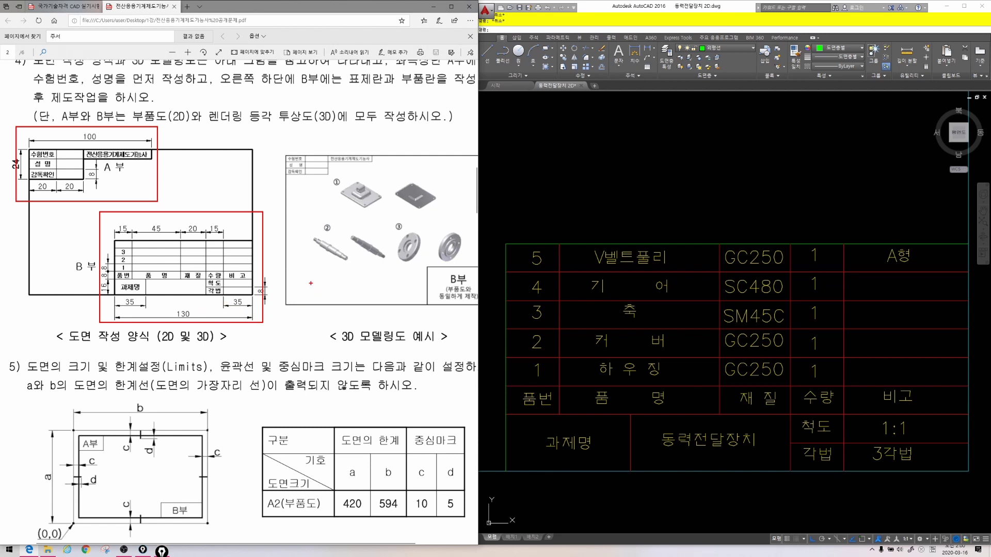
key("Escape")
left_click(70, 10)
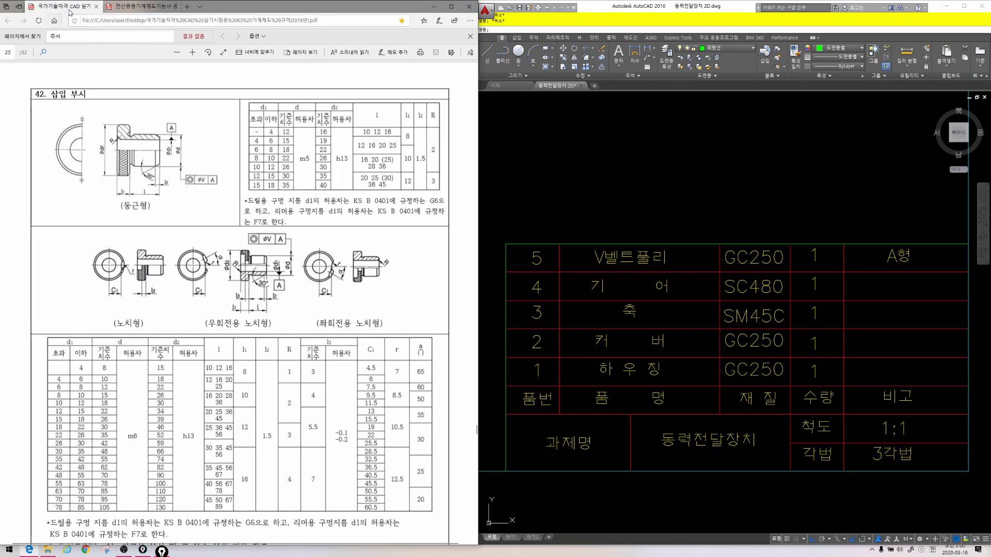
scroll(154, 170, "down", 10)
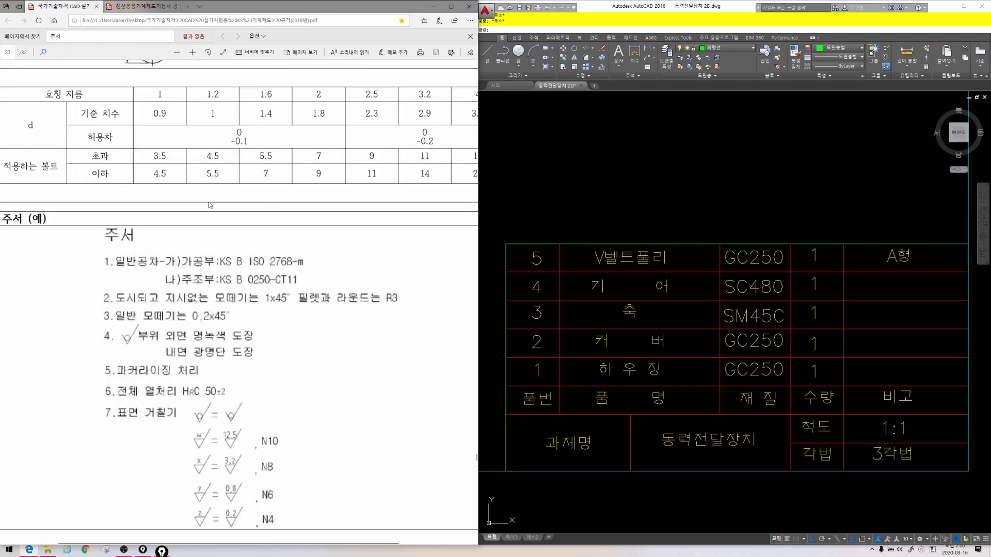
scroll(207, 204, "down", 3)
scroll(203, 203, "up", 2)
left_click_drag(99, 150, 423, 465)
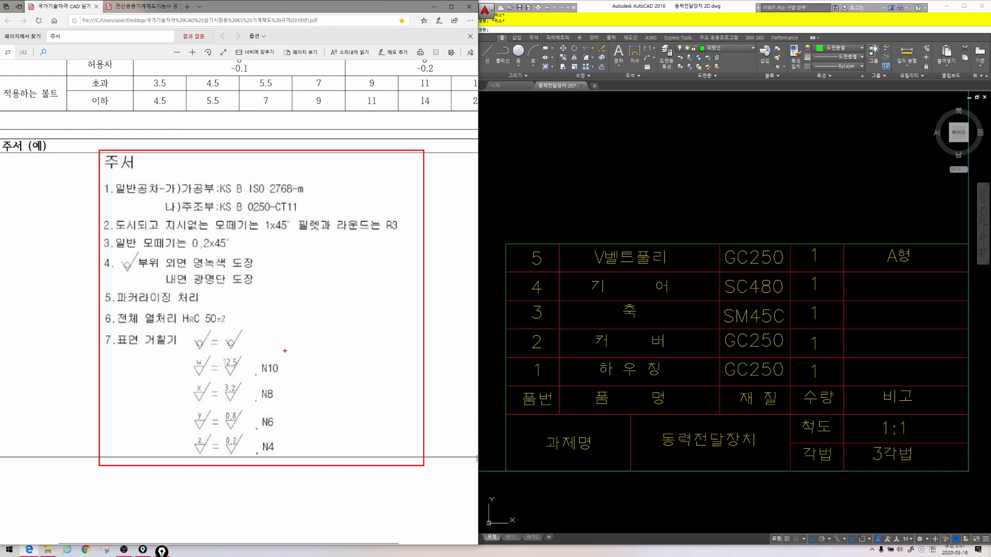
Step: Examine note 4 of the 주서 example against the parts list to determine which cast parts need the 명녹색 painting note
left_click_drag(100, 256, 114, 324)
left_click_drag(121, 269, 259, 269)
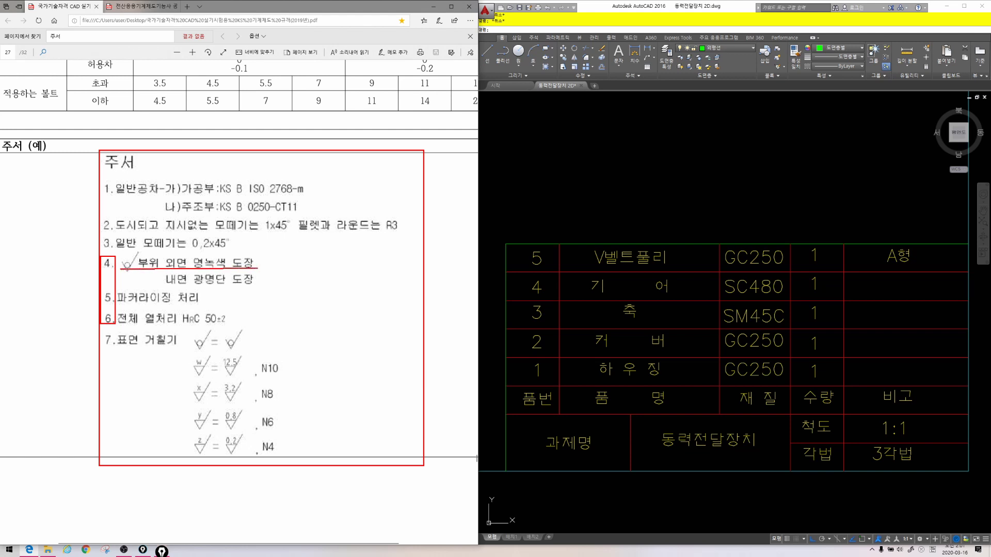
mouse_move(200, 270)
left_mouse_down()
mouse_move(222, 270)
mouse_move(200, 254)
mouse_move(228, 265)
left_mouse_up()
left_click_drag(159, 279, 263, 278)
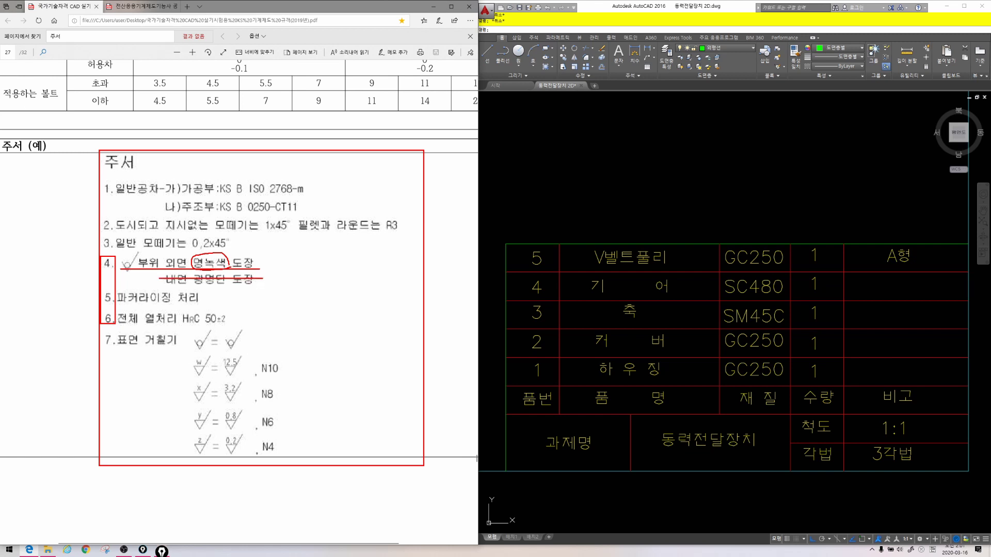
left_click(265, 259)
left_click(266, 265)
left_click_drag(762, 375, 781, 362)
mouse_move(283, 255)
left_mouse_down()
mouse_move(285, 268)
mouse_move(282, 253)
left_mouse_up()
left_click_drag(303, 266, 302, 270)
mouse_move(317, 258)
left_mouse_down()
mouse_move(327, 269)
mouse_move(322, 252)
left_mouse_up()
left_click_drag(345, 263, 343, 267)
left_click_drag(358, 256, 371, 269)
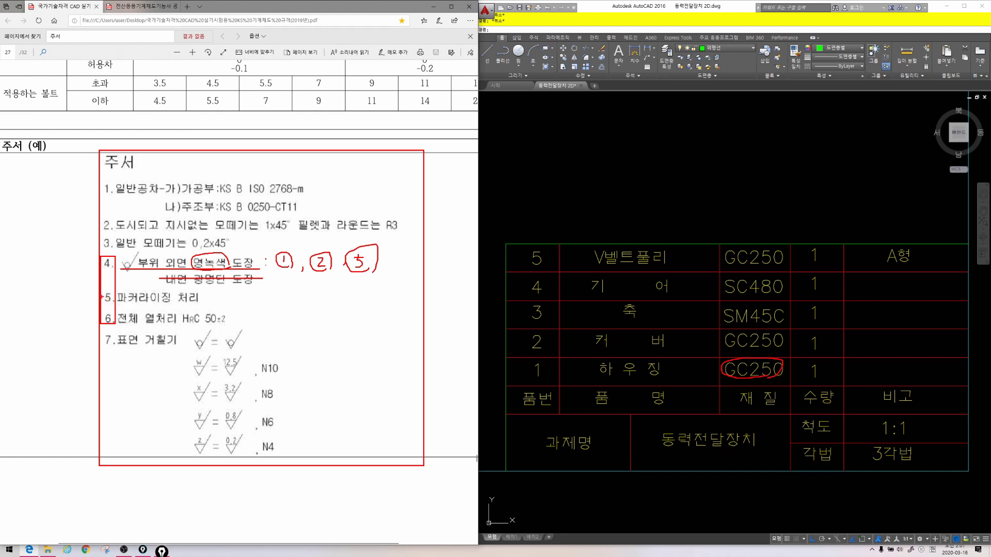
Step: Examine notes 5 and 6 of the 주서 example to determine which apply, their renumbering, and the part for heat treatment
left_click_drag(106, 296, 203, 298)
left_click_drag(92, 310, 85, 341)
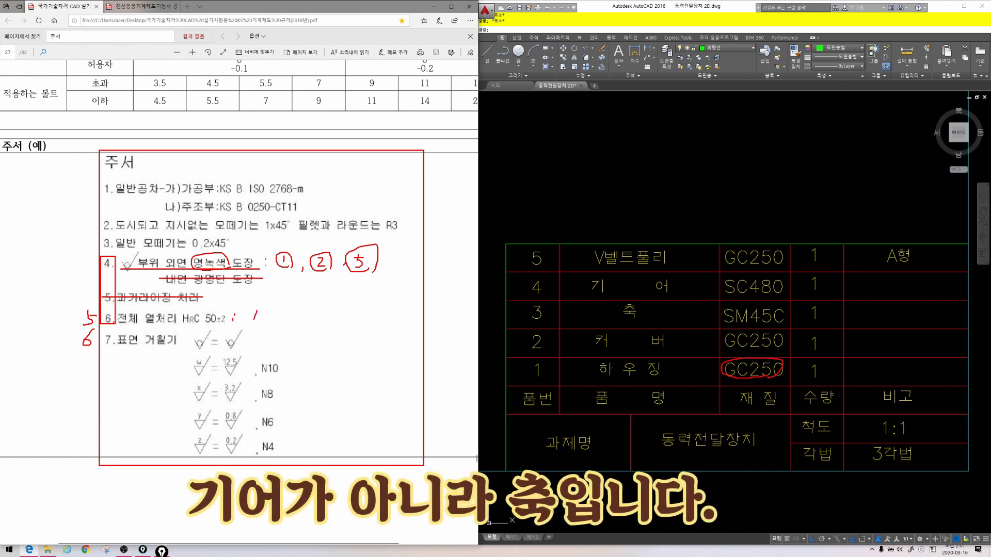
mouse_move(254, 321)
left_mouse_down()
mouse_move(271, 320)
mouse_move(262, 328)
mouse_move(274, 315)
left_mouse_up()
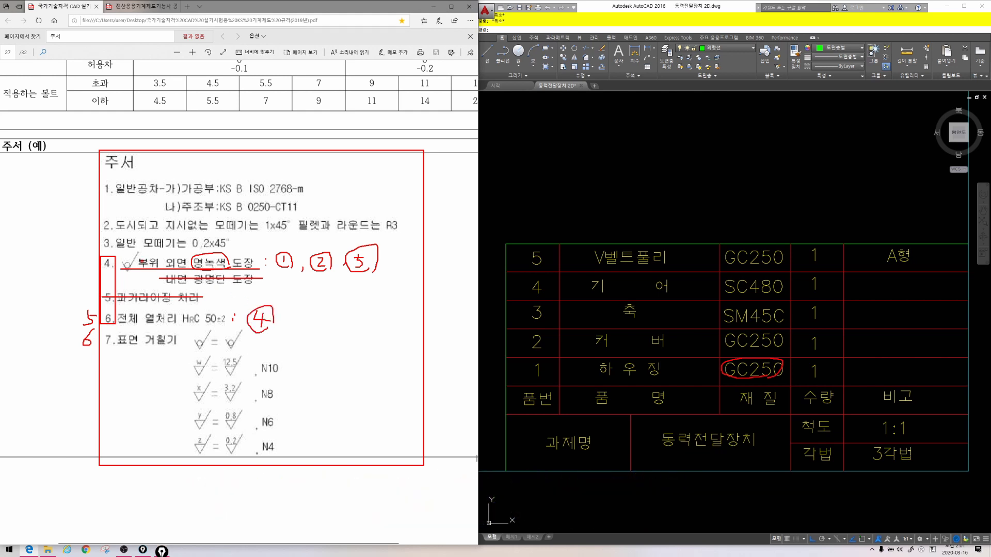
left_click_drag(268, 272, 383, 277)
left_click_drag(237, 326, 282, 327)
left_click_drag(94, 138, 106, 139)
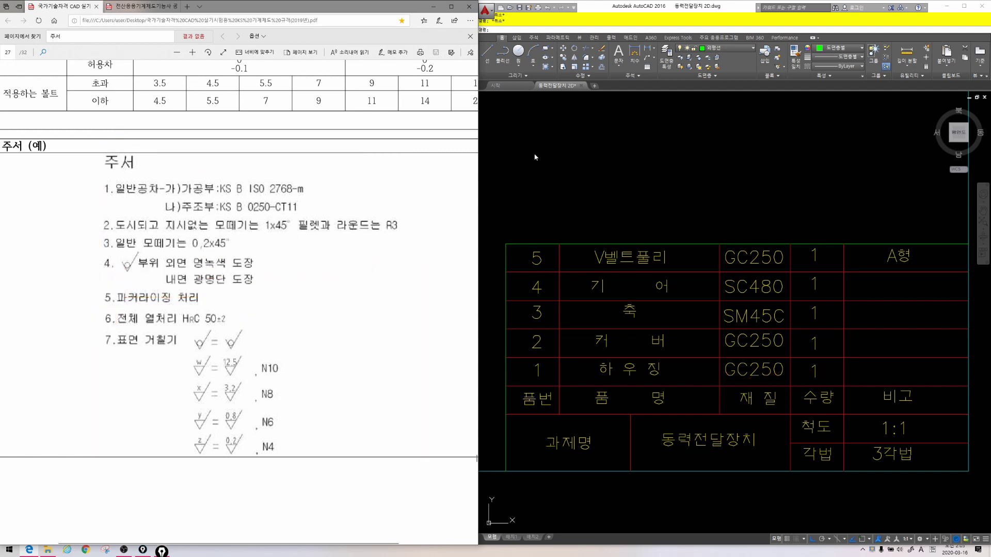
Step: Draw a vertical guide line upward from the parts list's upper-left corner
left_click(535, 160)
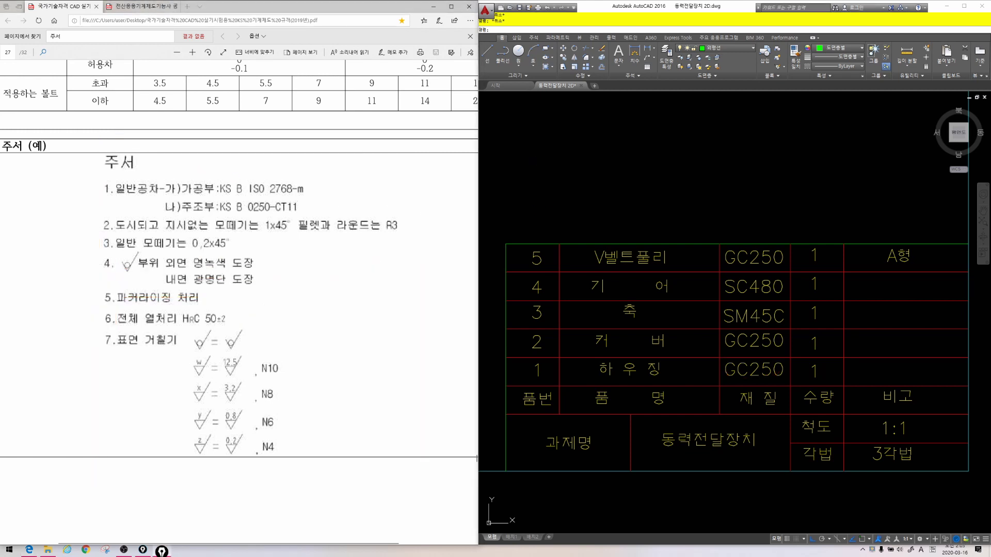
middle_click_drag(574, 194, 590, 297)
scroll(589, 297, "down", 1)
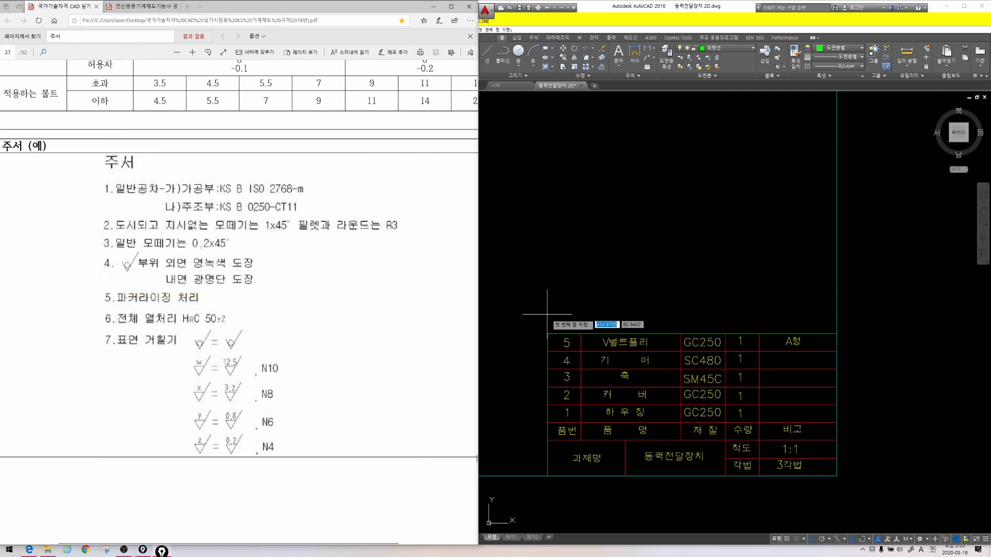
type("l")
key("Return")
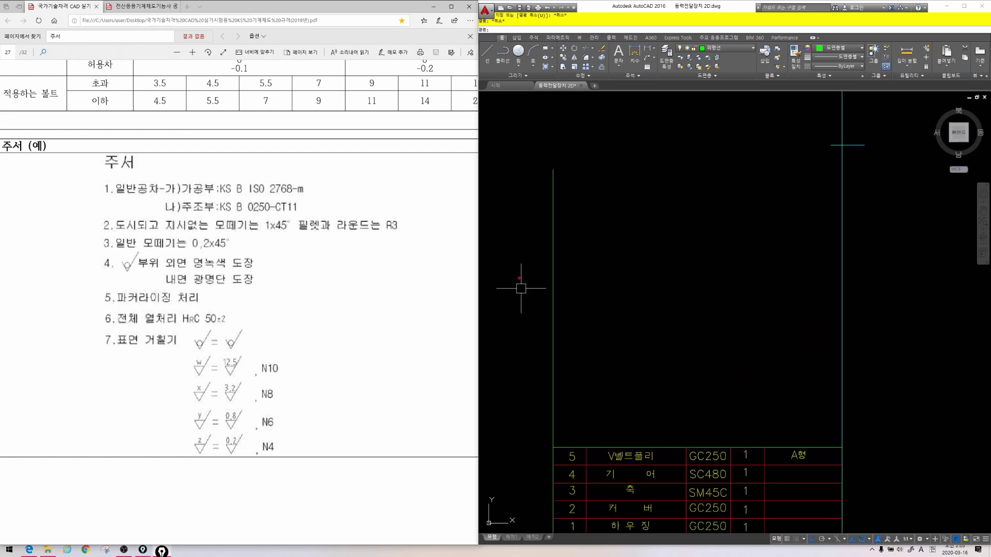
left_click_drag(540, 333, 576, 336)
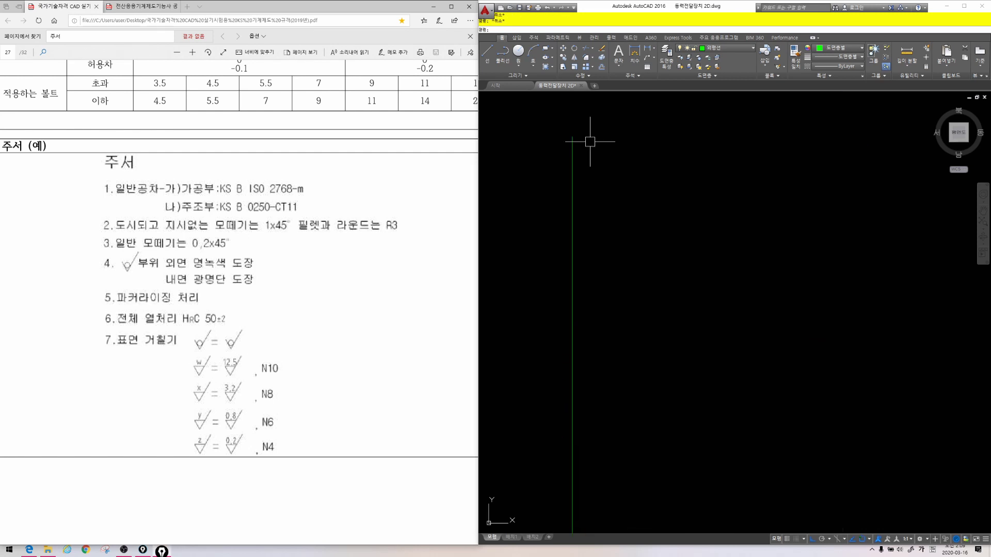
Step: Create multiline text above the parts list with heading 주 서, note 1. 일반공차-가)가공부:KS B ISO 2768-m, and note 2. 도시되고 지시없는 모떼기는 1X45°,
type("ㅡ")
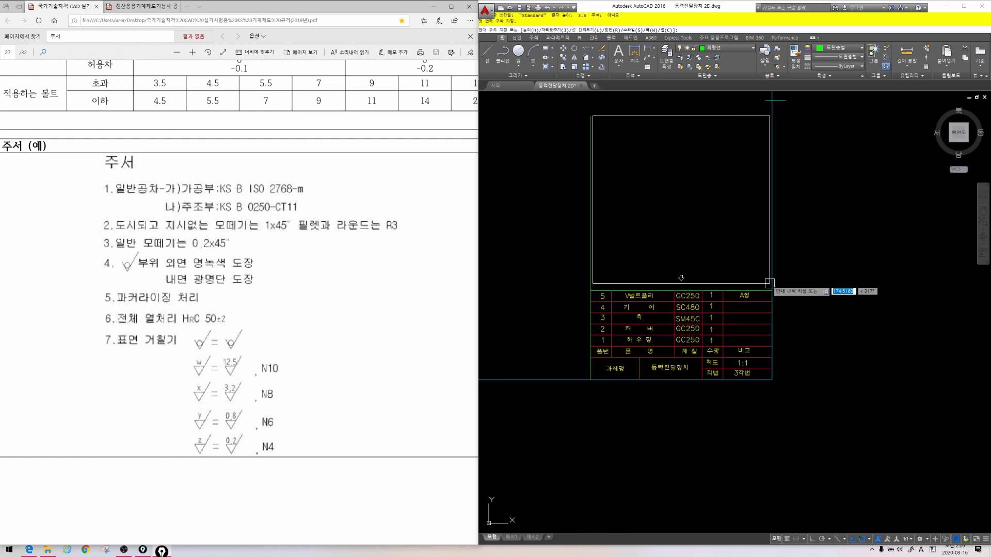
left_click(769, 283)
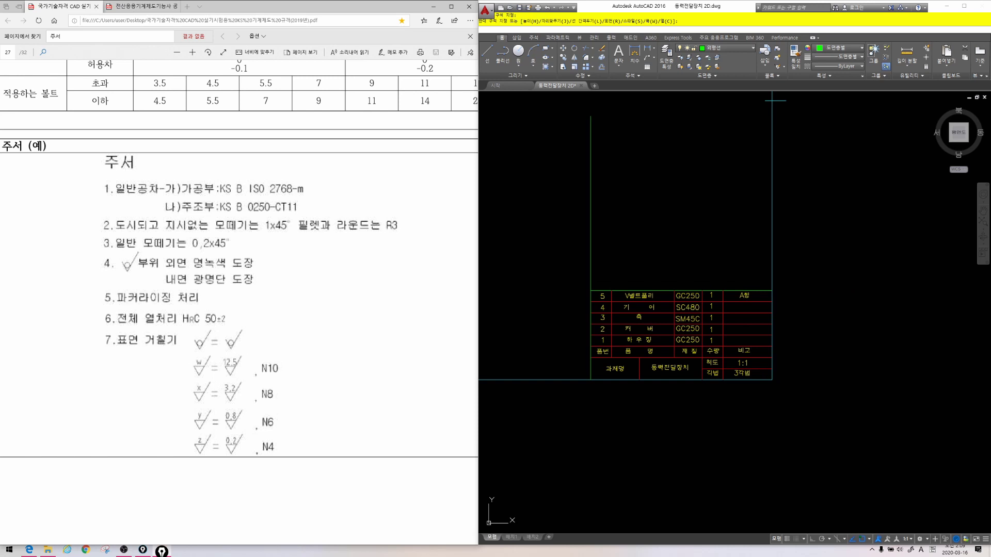
type("주 서")
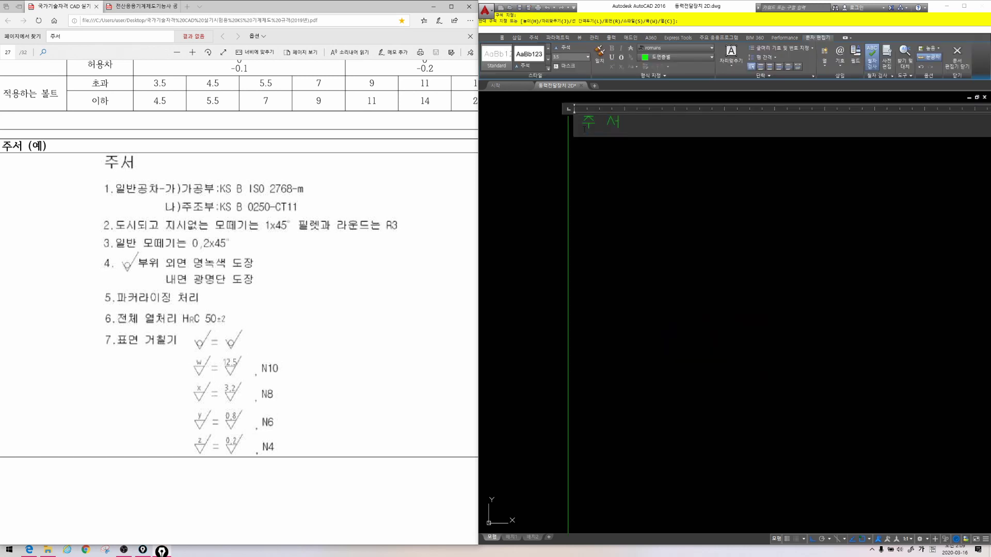
type("1. 일반공차-가)가공부:KS B ISO 2768-m 2. 도시되고 지시없는 모떼기는 1X45")
type("%%")
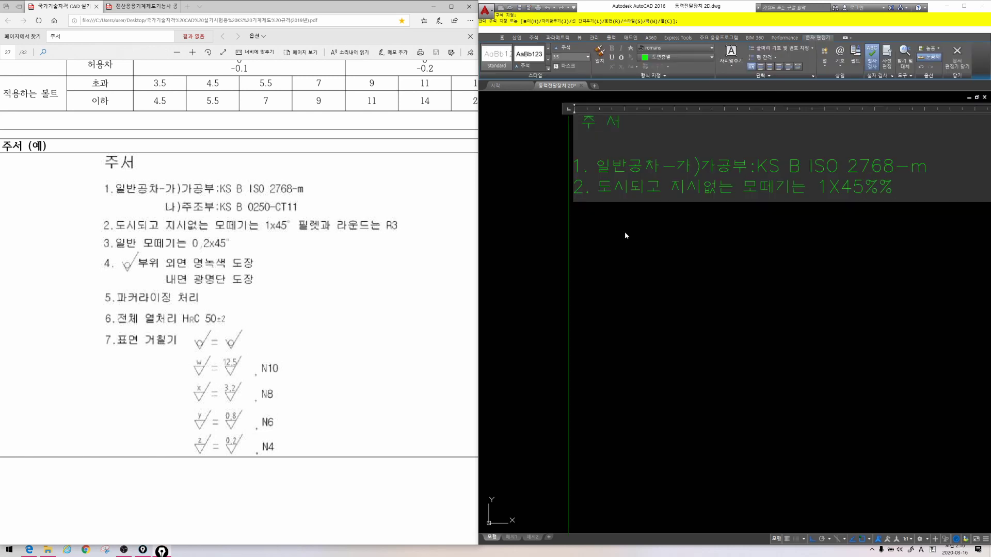
type("d,")
key("Return")
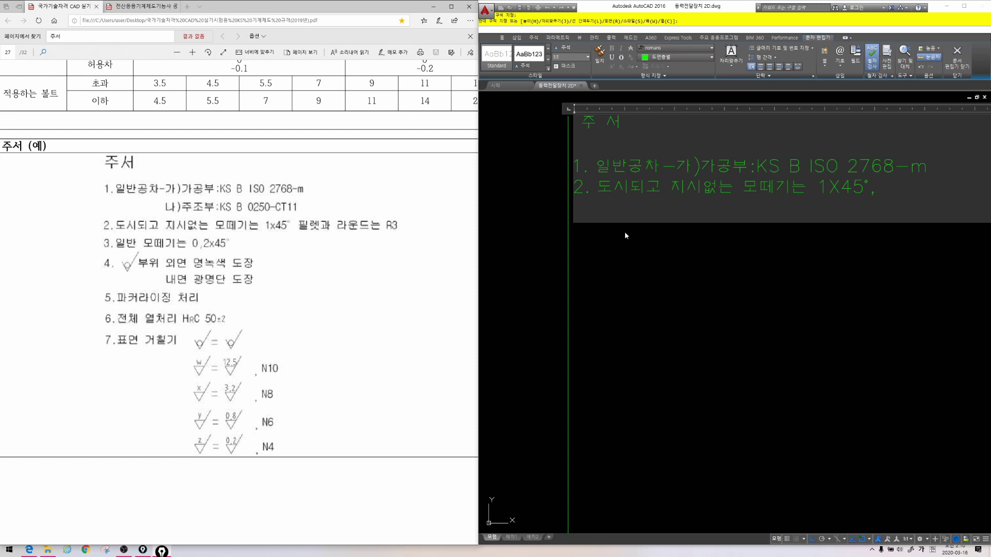
Step: Continue the notes with 필렛과 라운드는 R3, 3. 일반 모떼기는 0.2X45°, 4. 부의 외면 명녹색 도장 : 1 , 2 , 5, and 5. 전체 열처리 HRC 50±2
type("필렛과 라운드는 R3")
key("Return")
type("3. 일반 모떼기는 0.2X45° 4.    부의 외면 명녹색 도장 : 1 , 2 , 5 5. 전체 열처리 HRC 50")
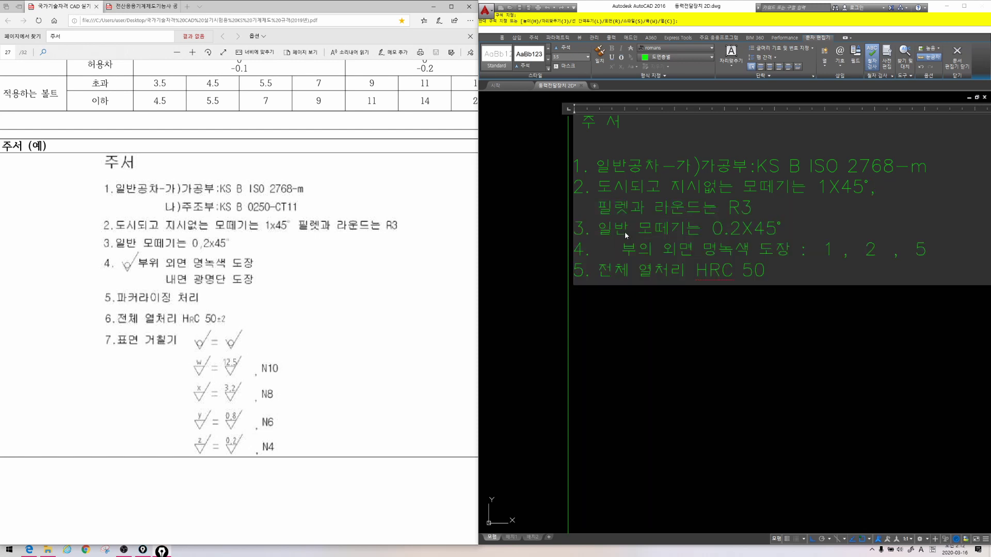
type("%%p2")
Step: Reduce the R and ±2 characters in the HRC 50±2 note and add note 6. 표면 거칠기 with rows for N10, N8, N6 and N4
left_click_drag(793, 272, 713, 273)
left_click_drag(785, 272, 761, 270)
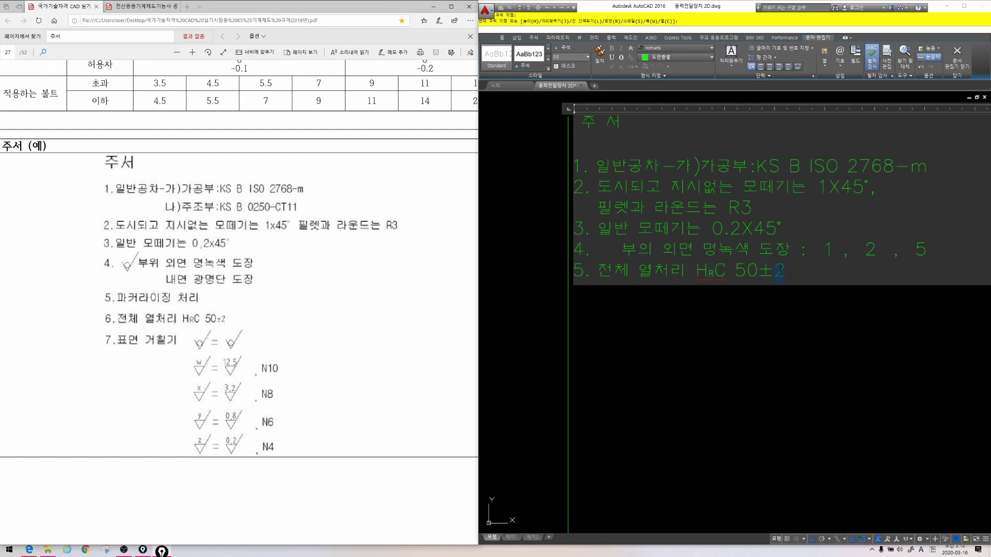
left_click(785, 272)
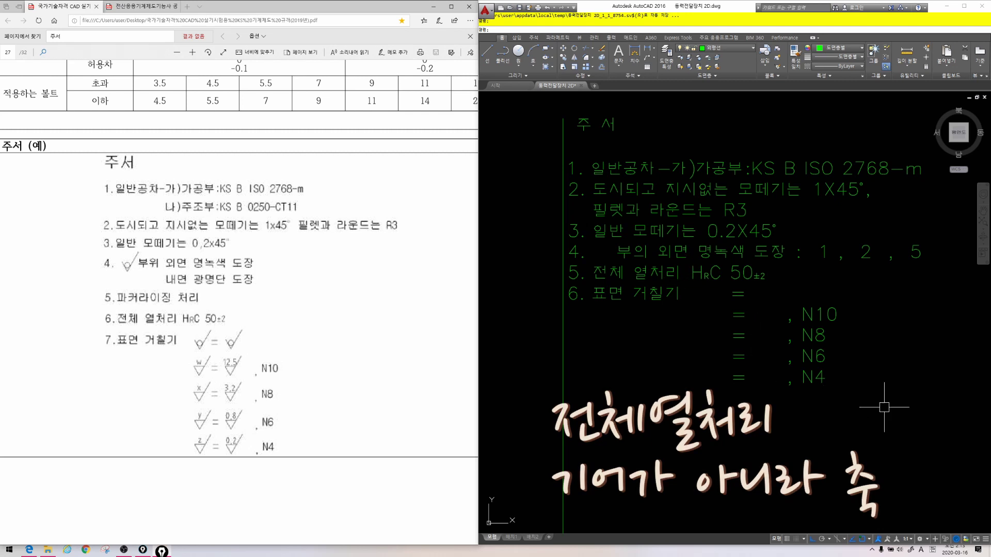
Step: Set the color of the whole notes text to yellow
left_click(884, 407)
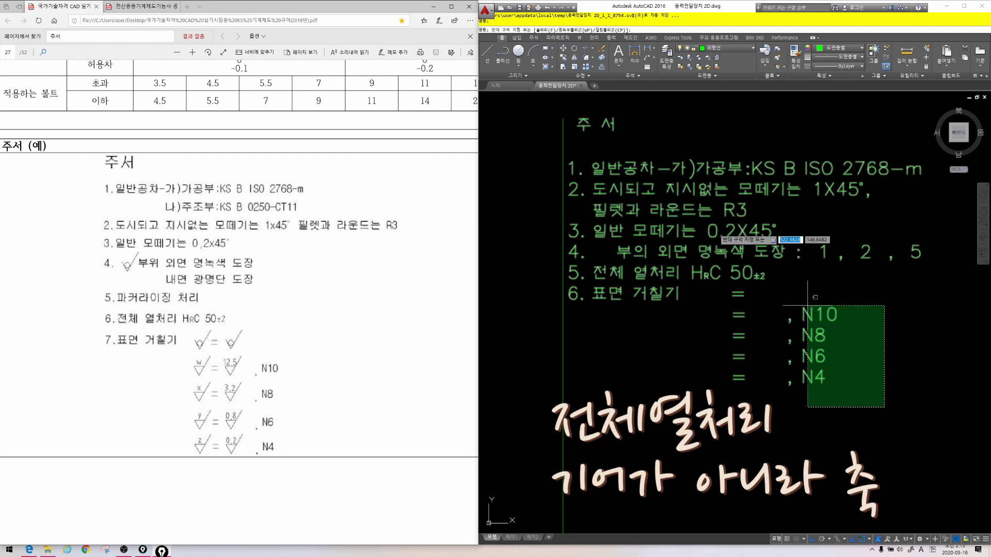
left_click(598, 156)
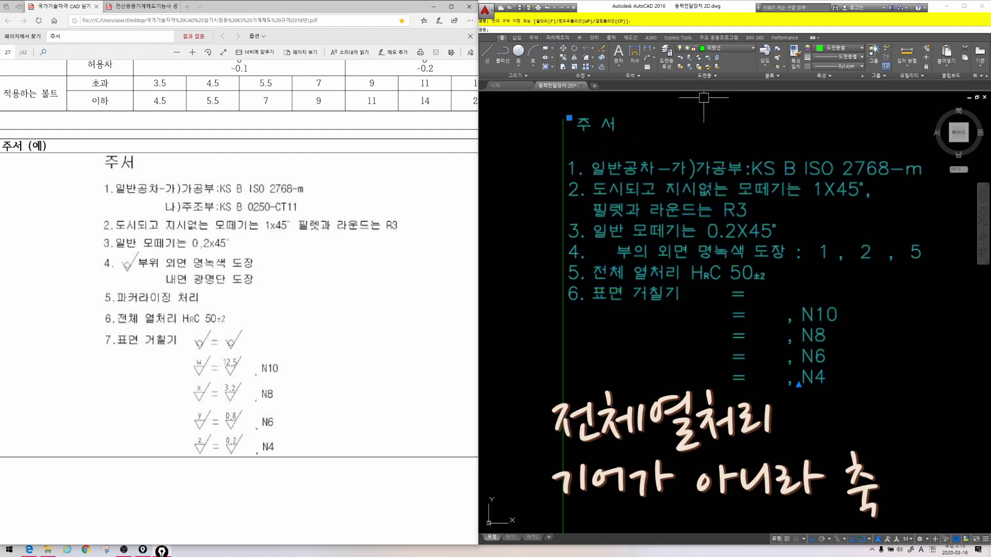
left_click(836, 47)
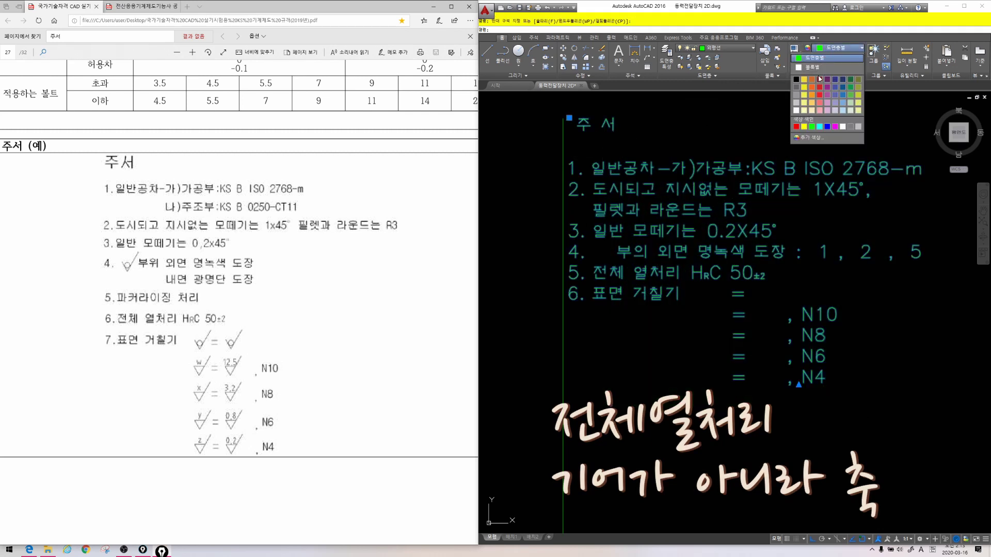
left_click(804, 126)
Step: Set the text height of the 주 서 heading in the notes to 5
left_click_drag(610, 125, 570, 125)
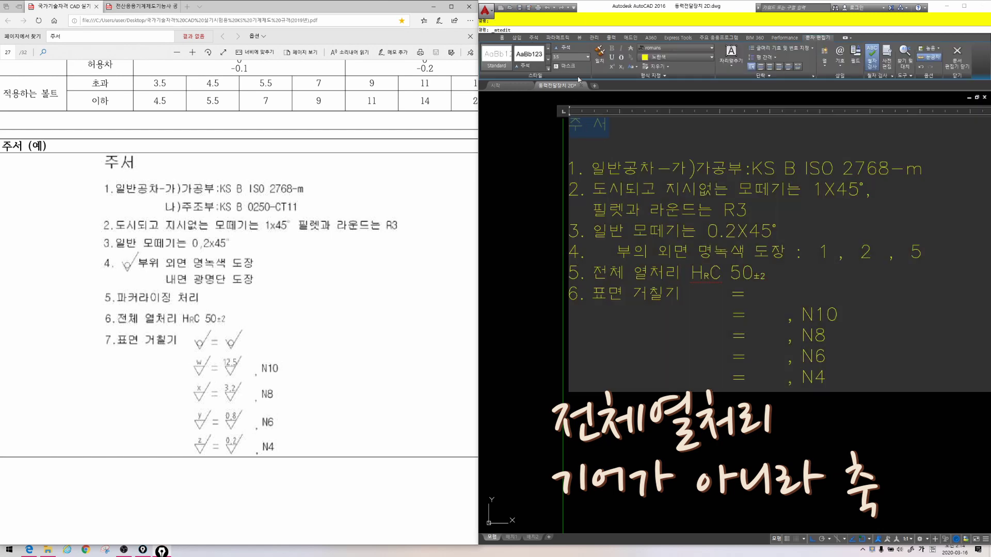
left_click(573, 58)
type("5")
key("Return")
left_click(566, 287)
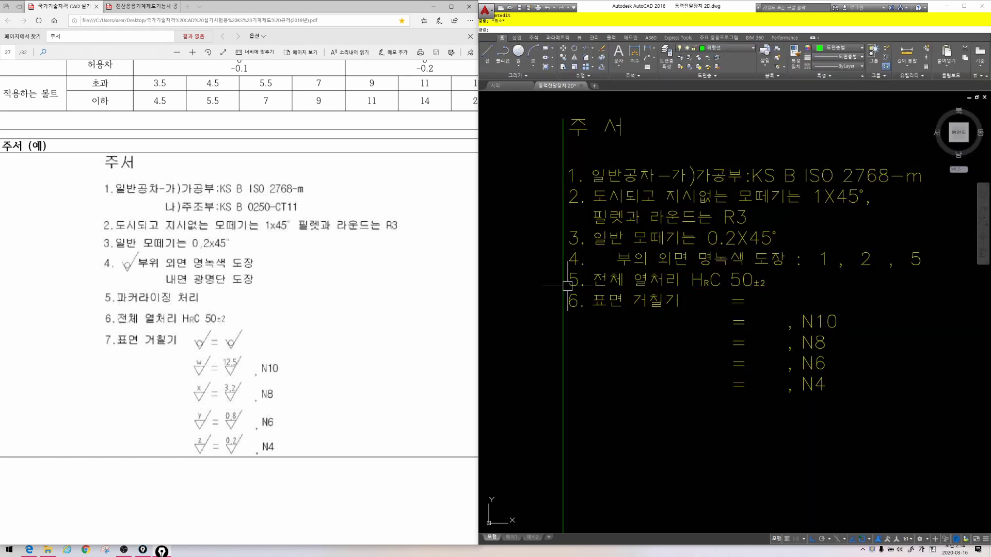
Step: Erase the green vertical guide line beside the notes
left_click(562, 314)
key("Delete")
scroll(580, 299, "down", 1)
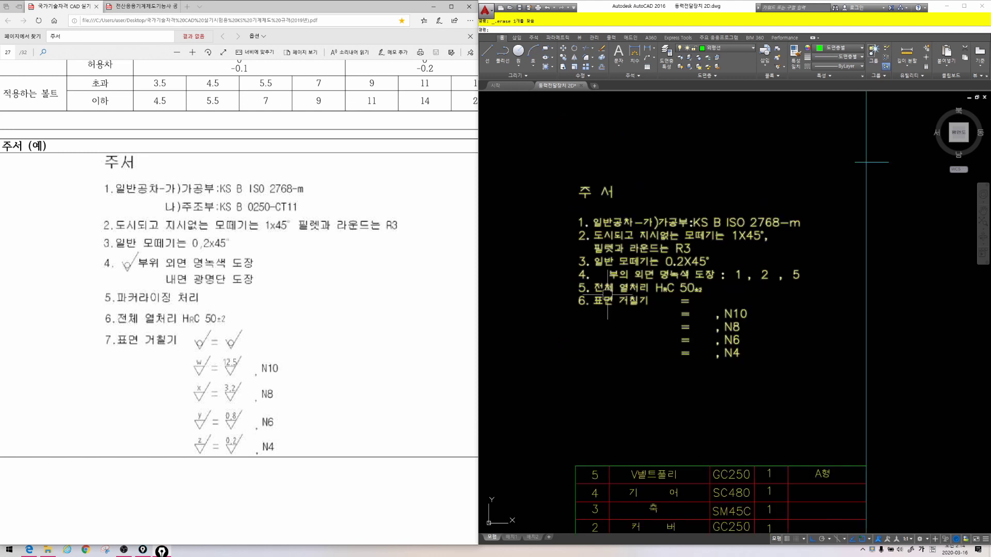
Step: Paste the w, x and y surface roughness symbols and the circled roughness symbol above the 주 서 heading
scroll(610, 298, "down", 1)
scroll(610, 283, "up", 1)
scroll(643, 277, "down", 1)
middle_click_drag(573, 225, 634, 231)
scroll(694, 241, "up", 2)
key("ctrl+v")
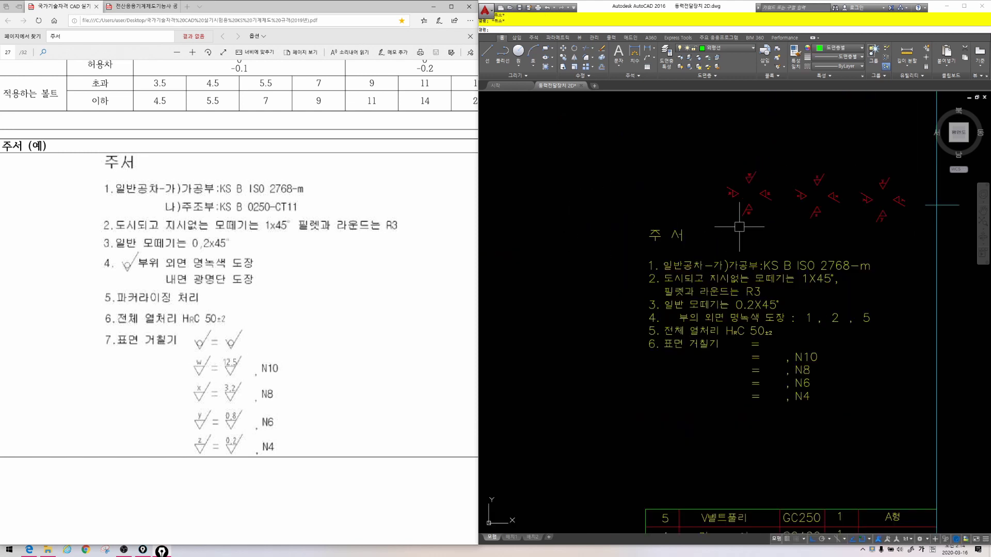
left_click(650, 263)
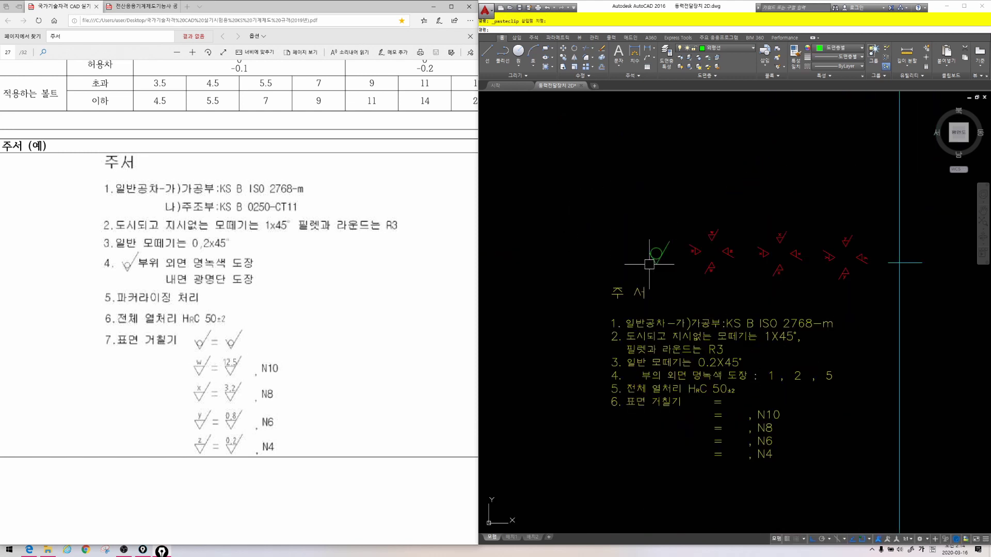
scroll(696, 284, "up", 1)
key("Escape")
Step: Scale the green circled roughness symbol by a factor of 0.5 about its lower tip
key("Hangul")
type("co")
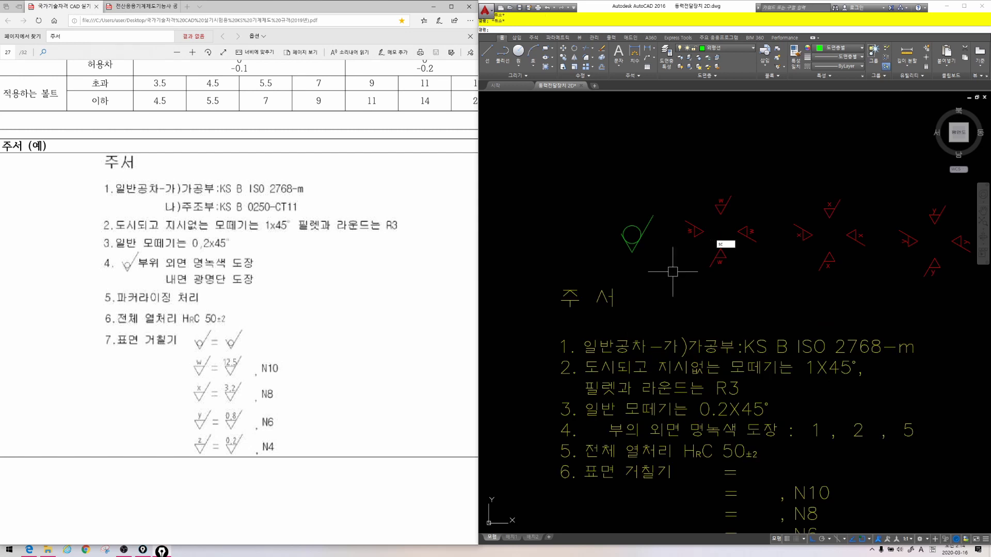
key("space")
left_click(660, 252)
left_click(613, 227)
key("Return")
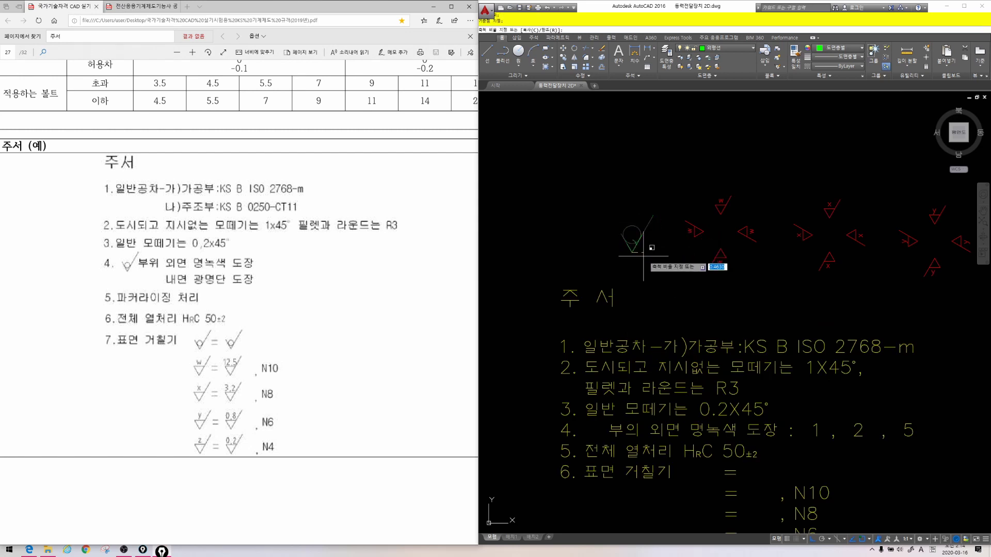
left_click(632, 252)
type("0.5")
key("Return")
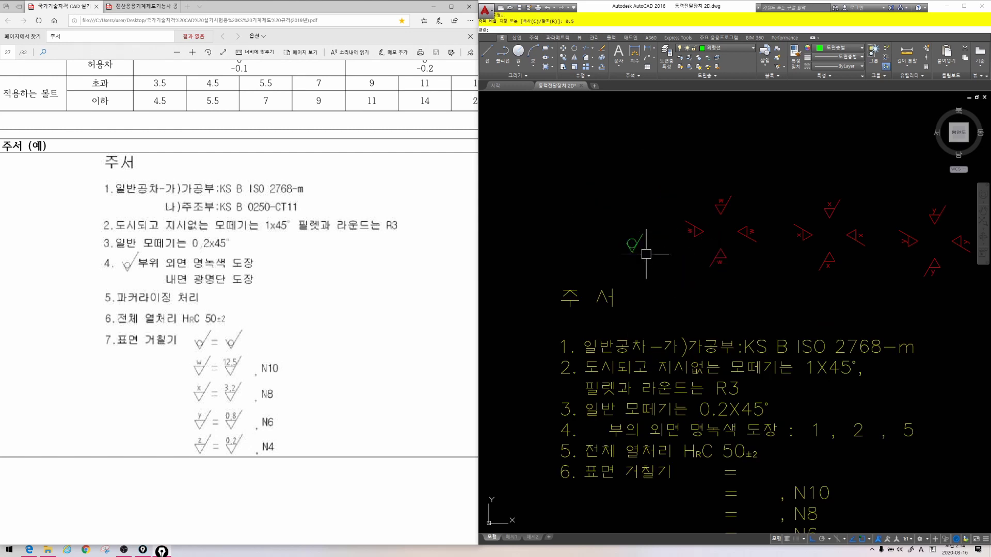
key("Escape")
Step: Change the color of the scaled circled roughness symbol to red
left_click(698, 264)
left_click(613, 229)
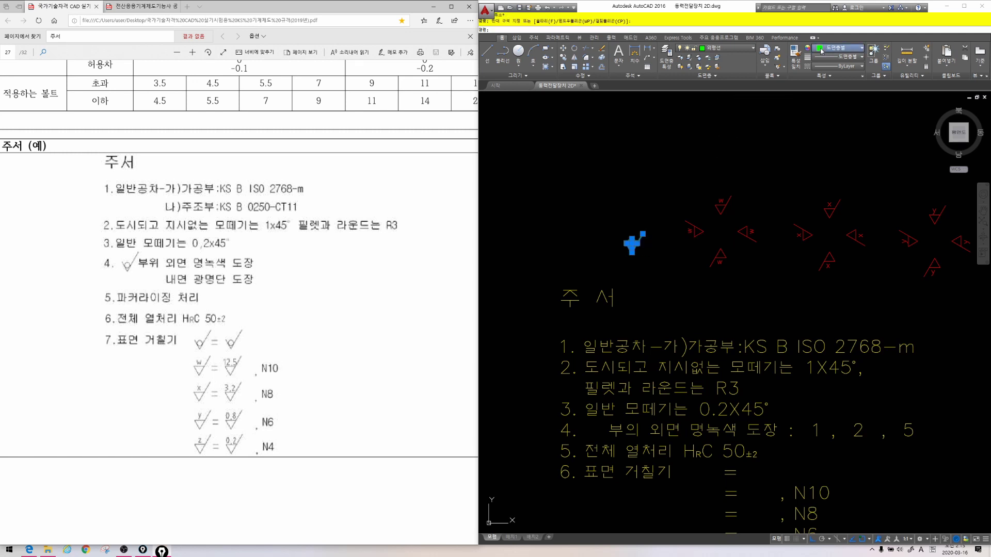
left_click(841, 48)
left_click(808, 106)
key("Escape")
Step: Copy the red circled symbol into the gap in note 4 and place roughness symbols beside the equals signs of note 6
middle_click_drag(659, 255, 675, 160)
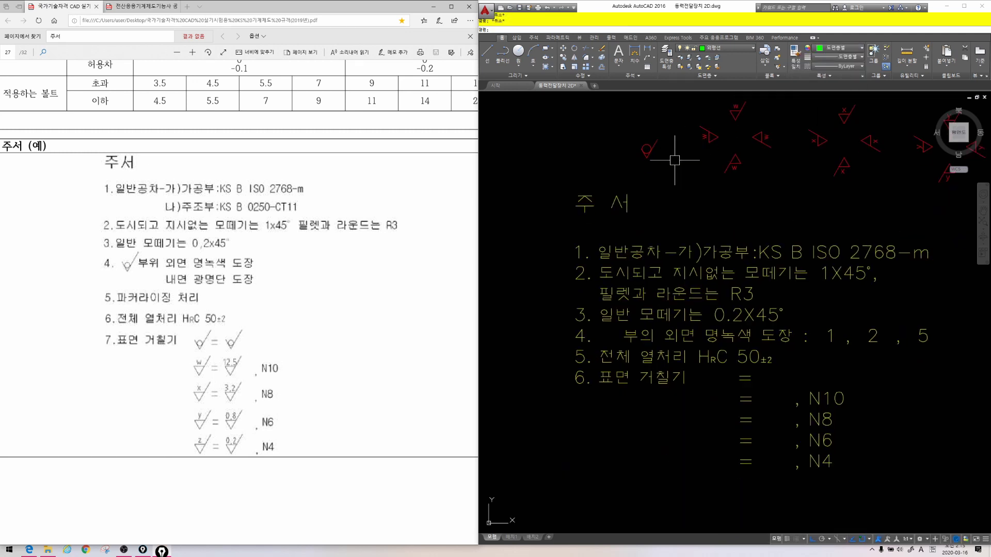
left_click(646, 144)
key("ctrl+c")
key("ctrl+v")
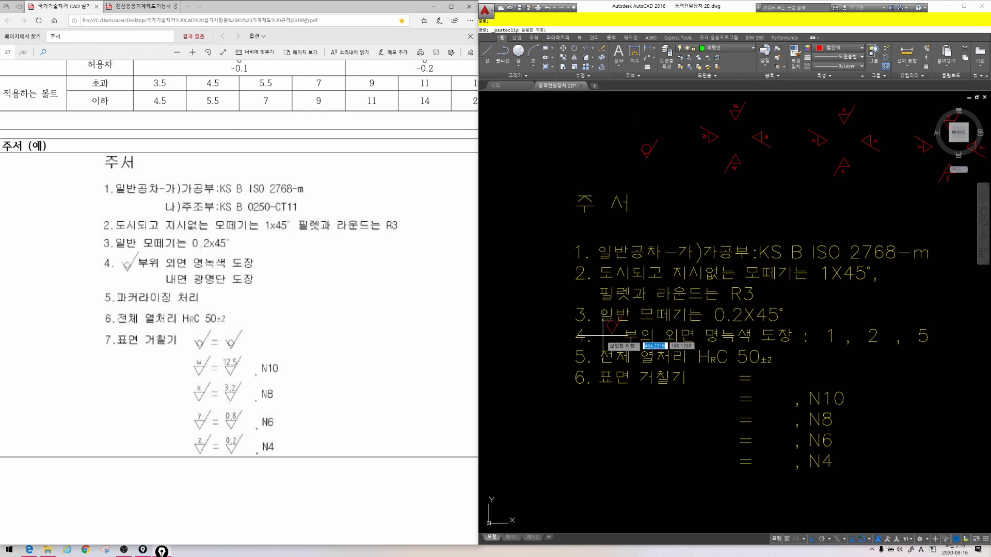
scroll(602, 341, "up", 2)
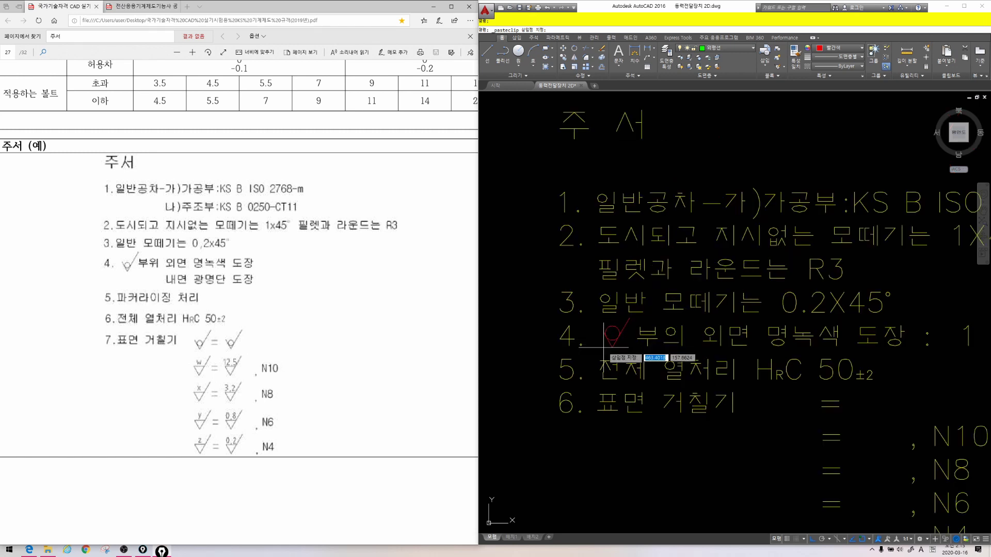
middle_click_drag(604, 345, 525, 281)
left_click(707, 350)
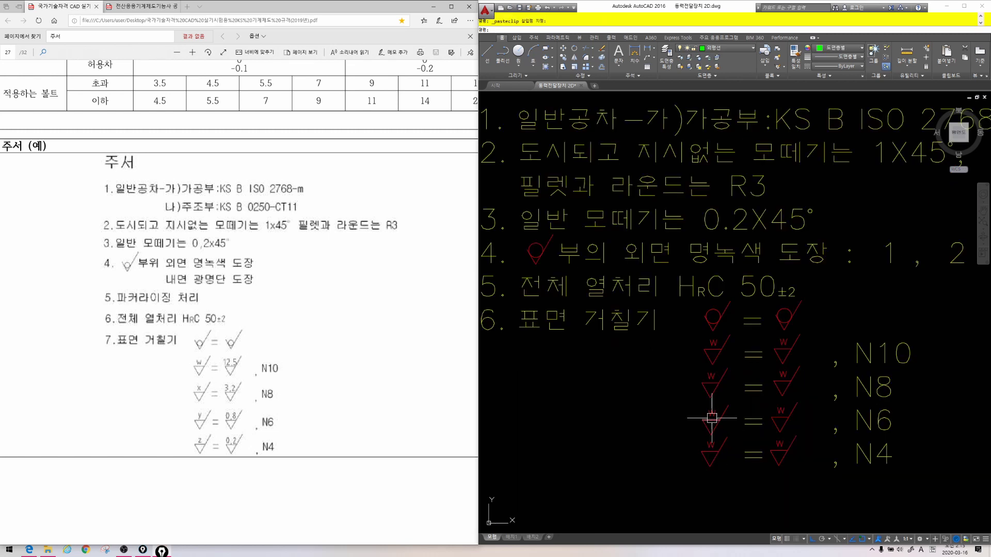
key("Escape")
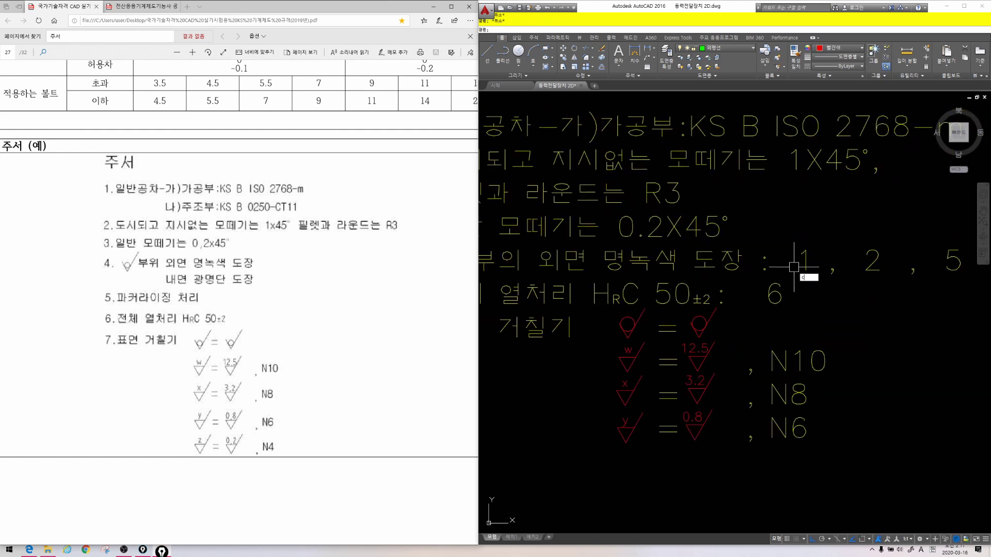
Step: Draw circles of radius 3 around part numbers 1, 2 and 5 in note 4 and 6 in note 5
scroll(805, 261, "up", 2)
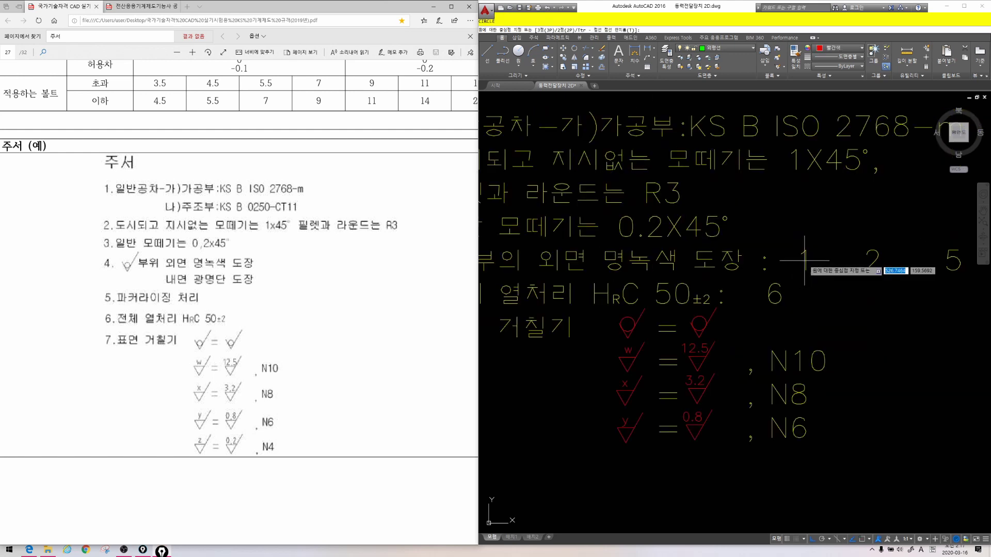
left_click(804, 261)
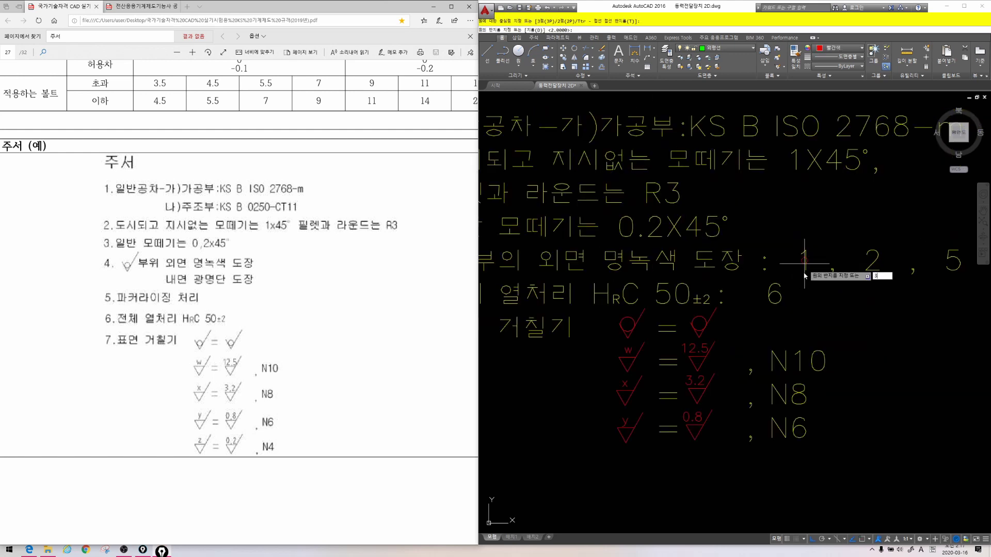
type("3")
key("Return")
key("space")
left_click(873, 262)
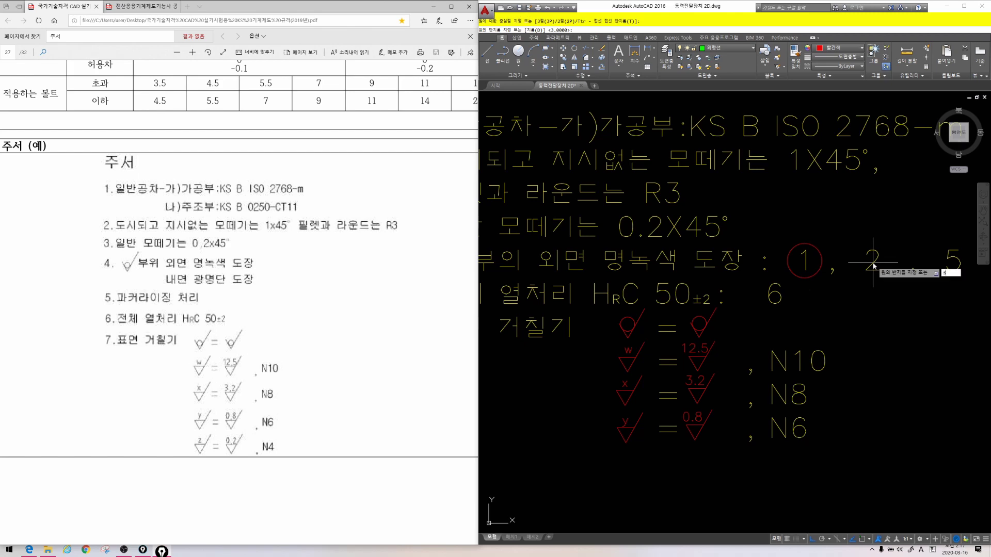
type("3")
key("Return")
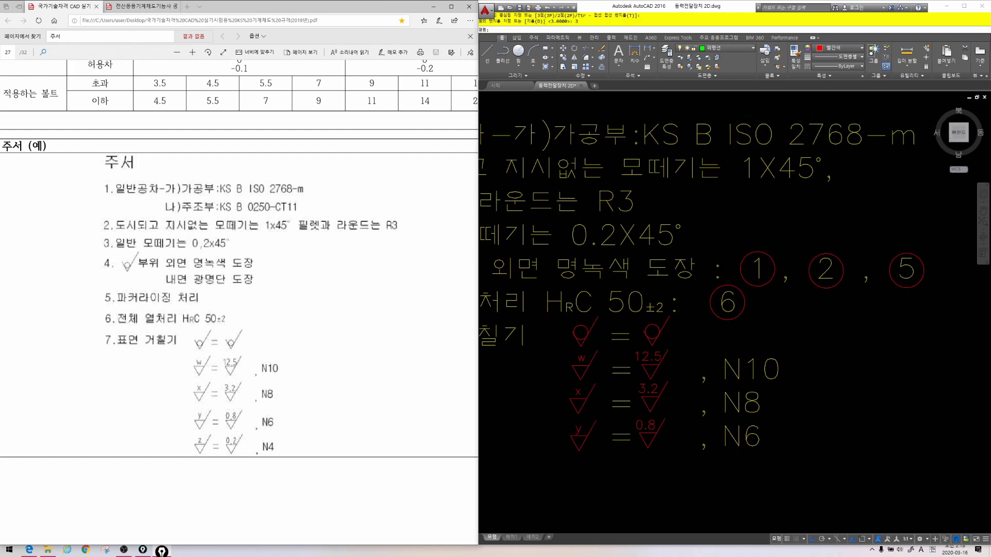
key("Escape")
Step: Move the notes block with its symbols and circles straight down to just above the parts list
scroll(784, 314, "down", 5)
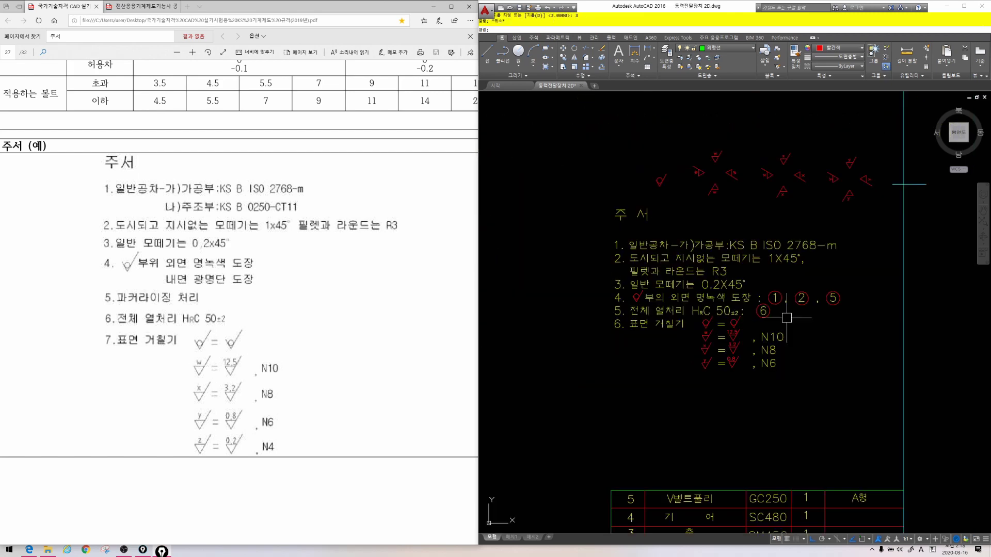
type("m")
key("Return")
left_click(825, 384)
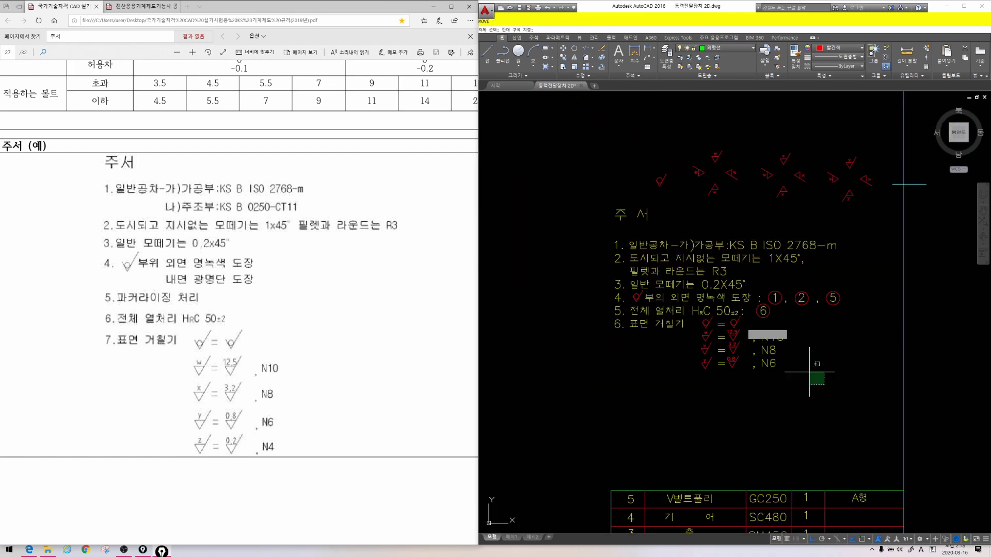
left_click(602, 206)
key("space")
left_click(634, 311)
left_click(638, 417)
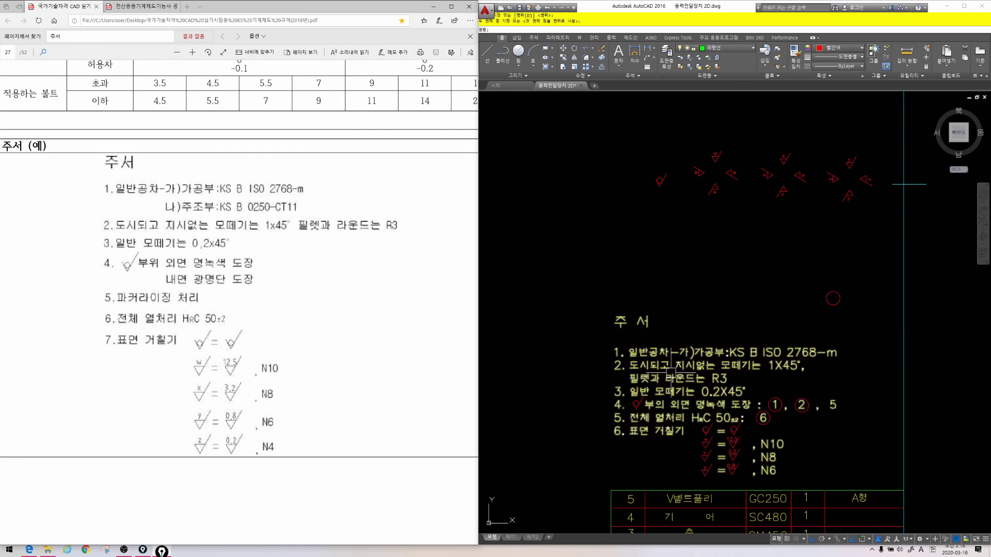
key("Escape")
Step: Erase the spare surface roughness symbols left above the notes
left_click(875, 229)
left_click(655, 130)
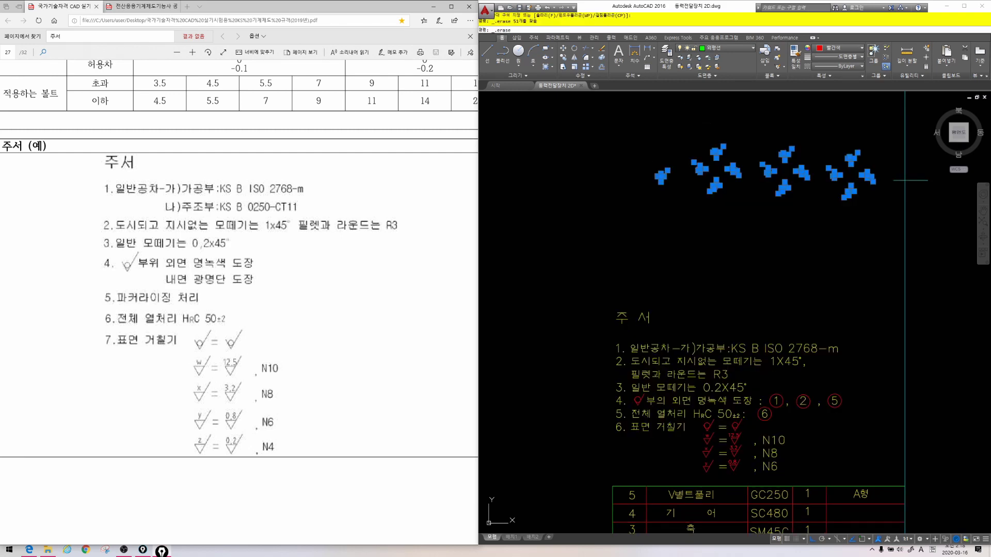
key("Delete")
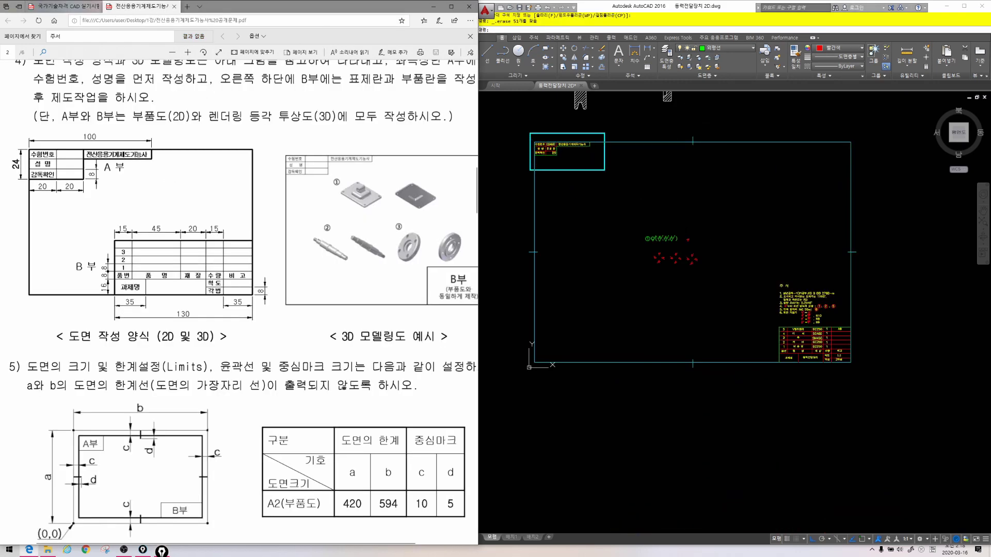